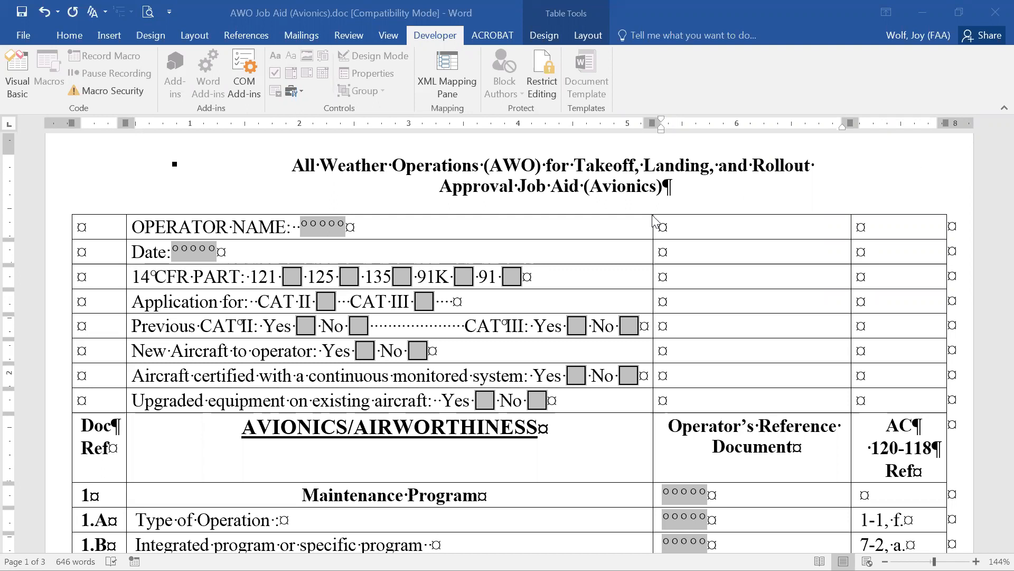
- Save the Word document as a PDF named AWO Job Aid (Avionics).pdf in the AFS Form folder, keeping the default PDF options
left_click(23, 32)
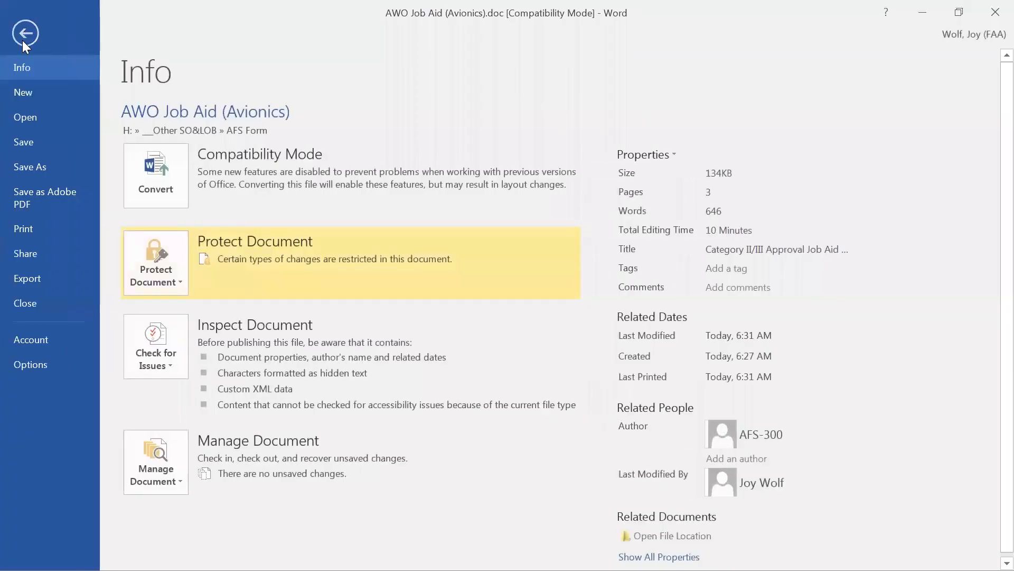
left_click(52, 172)
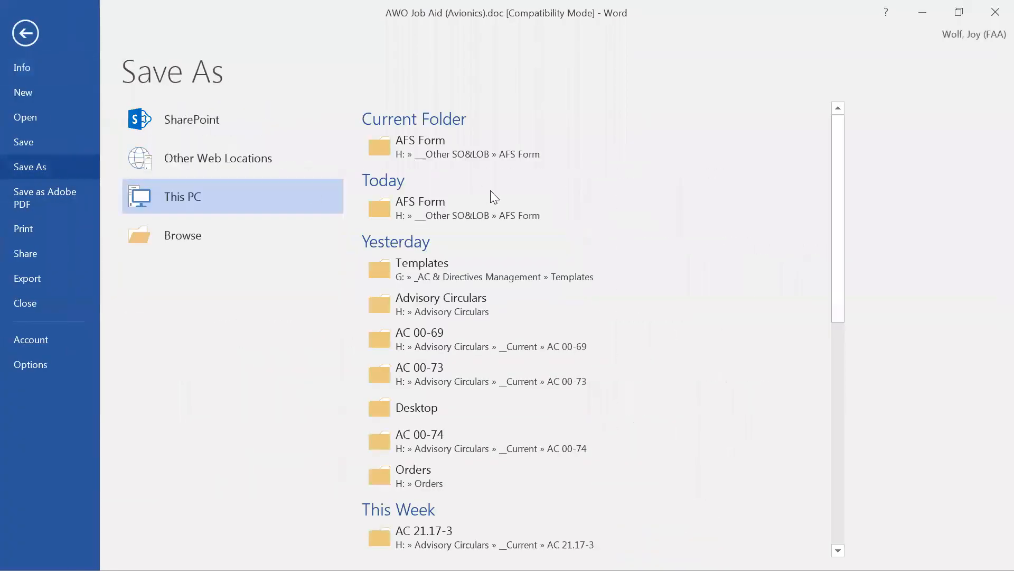
left_click(462, 153)
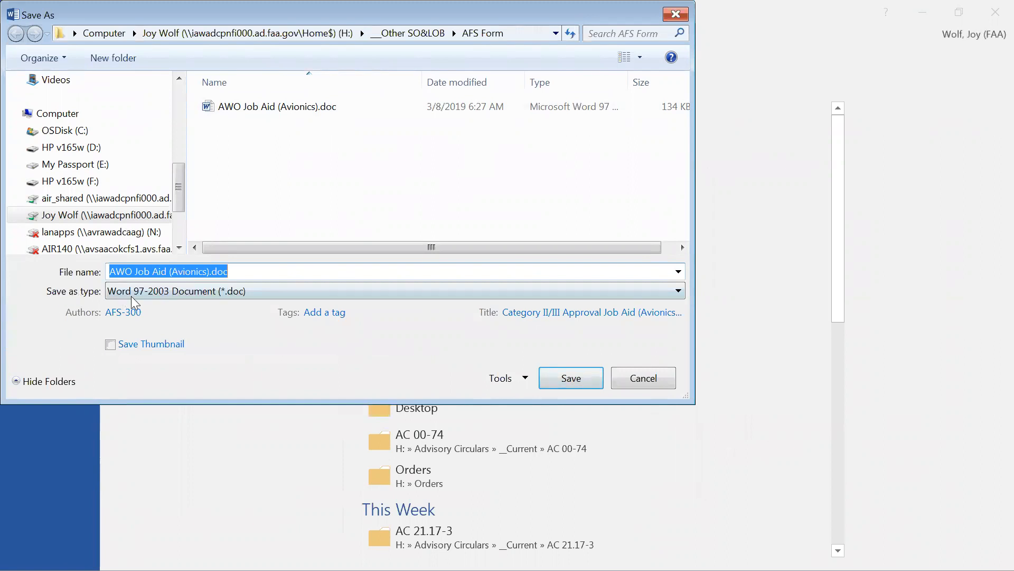
left_click(214, 291)
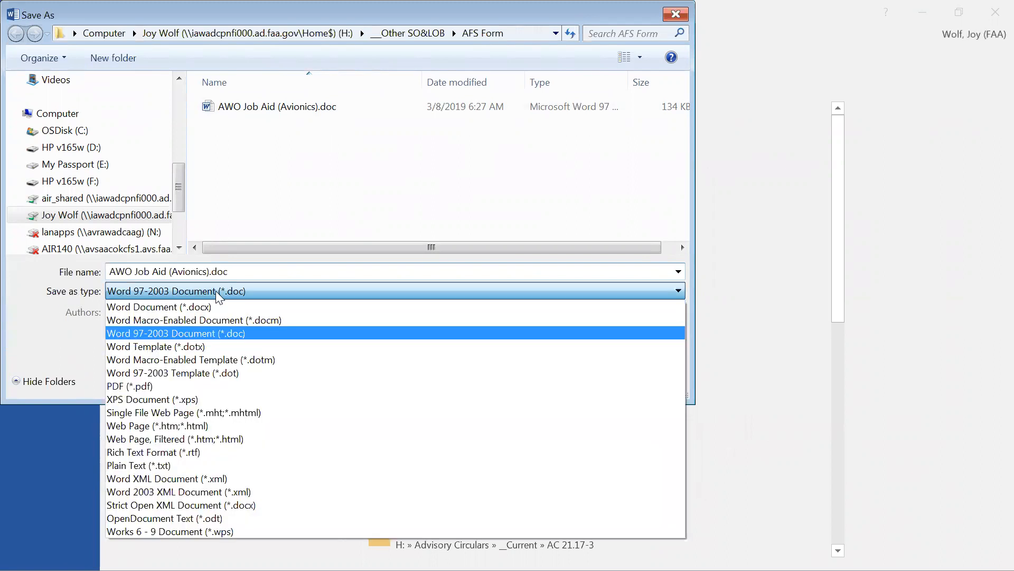
left_click(167, 386)
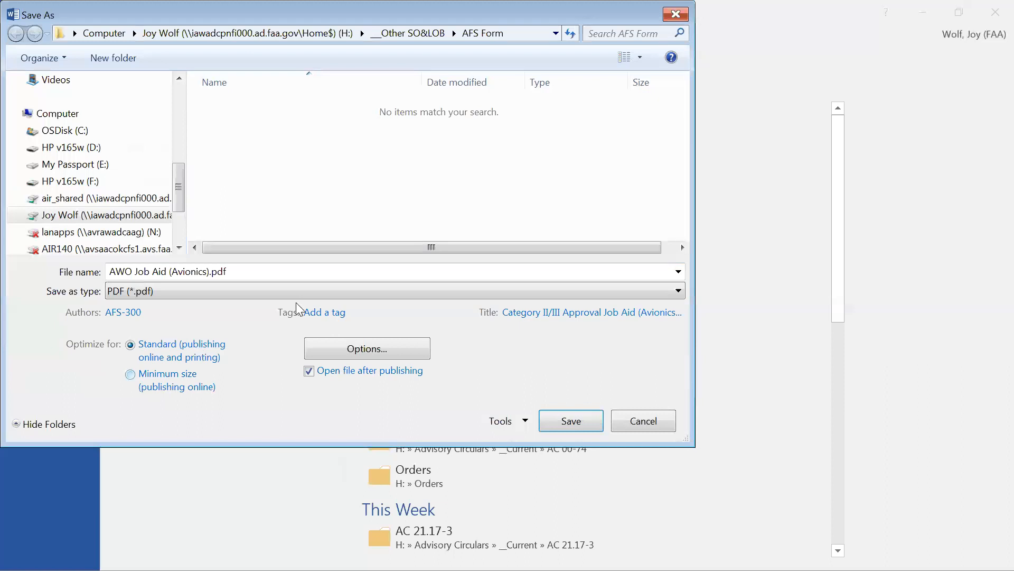
left_click(379, 350)
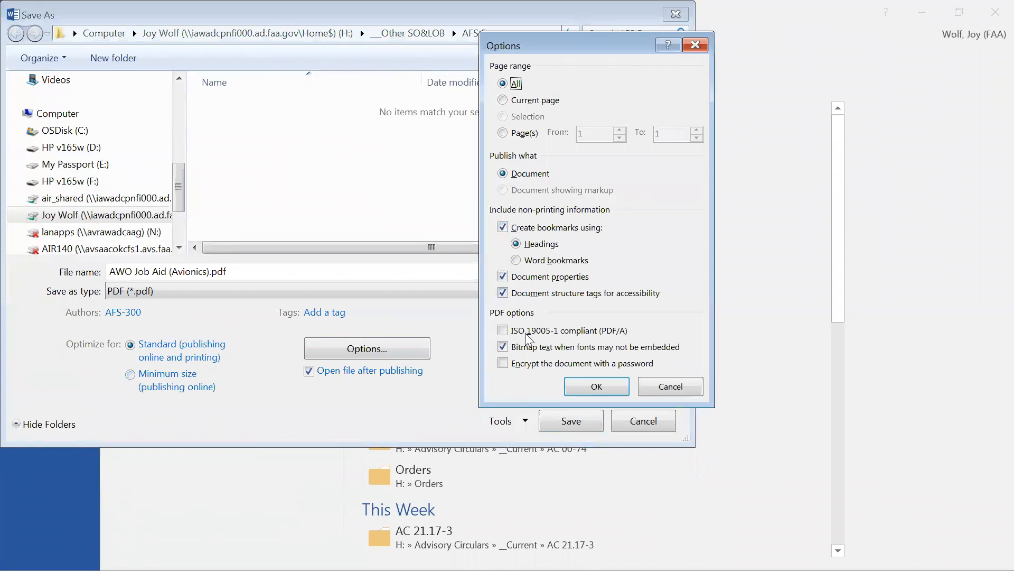
left_click(602, 388)
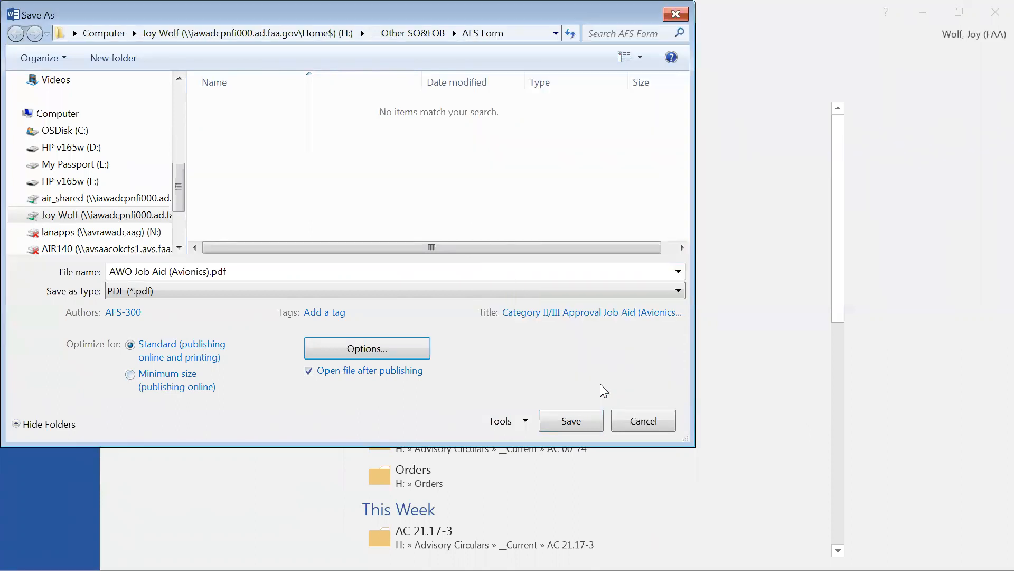
left_click(571, 429)
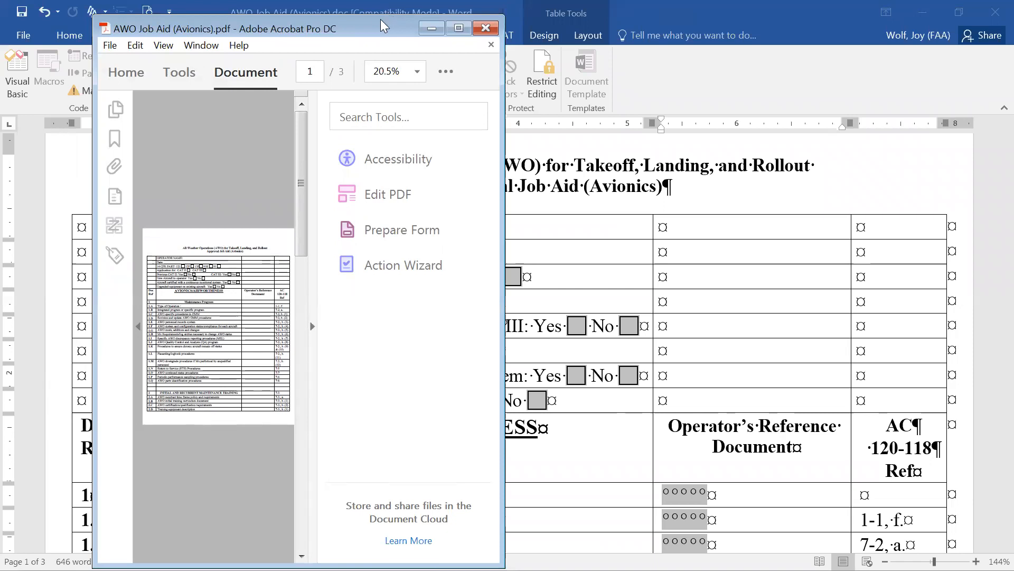
- Maximize the exported PDF in Acrobat and start Prepare Form on it with form field auto detection on
double_click(385, 26)
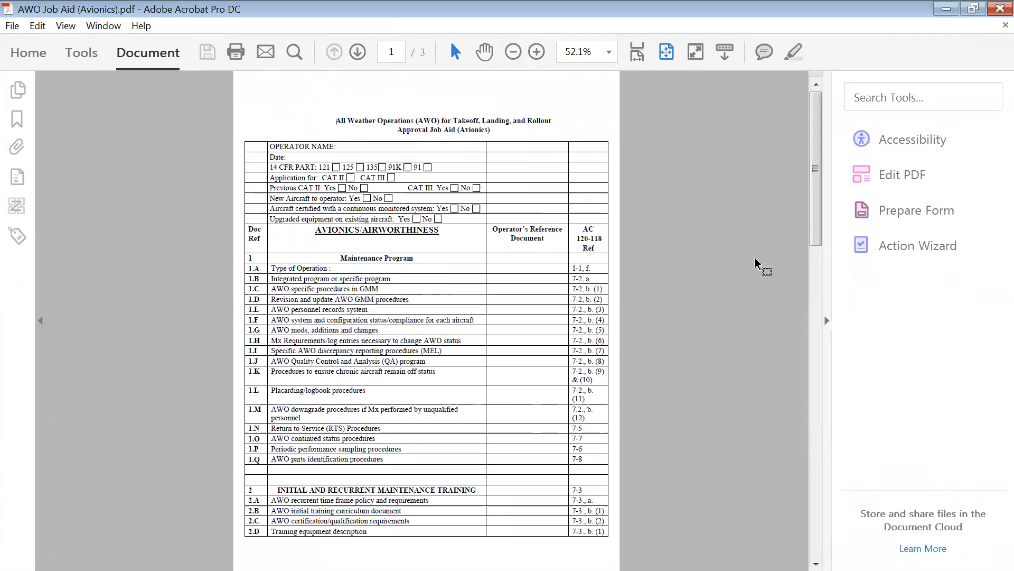
left_click(80, 55)
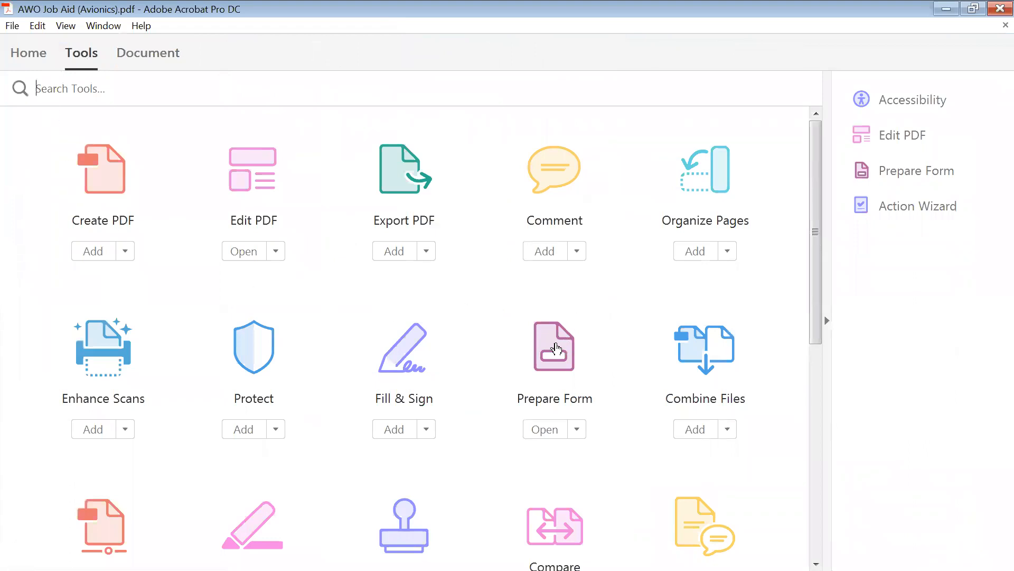
left_click(555, 349)
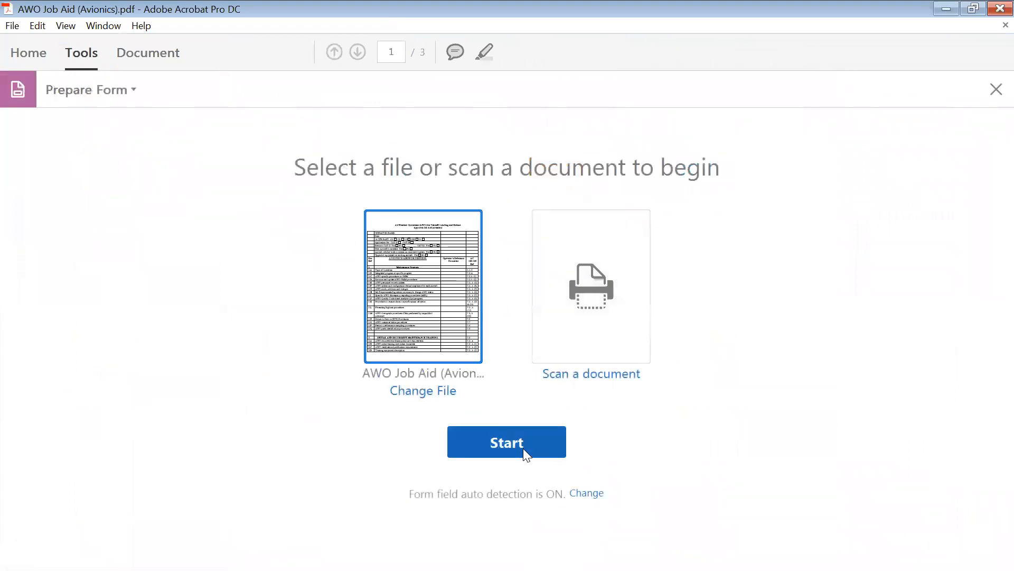
left_click(499, 442)
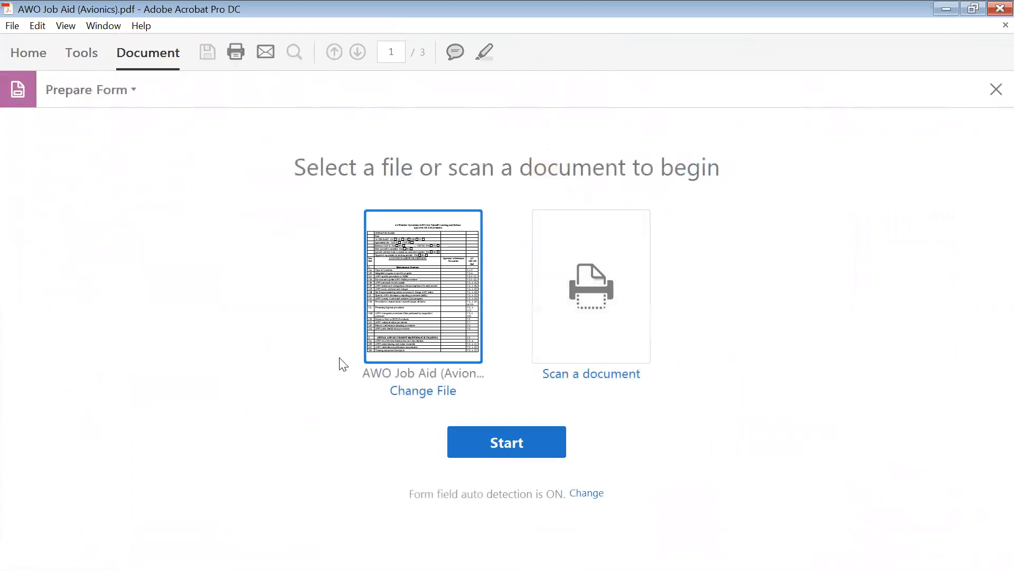
left_click(521, 445)
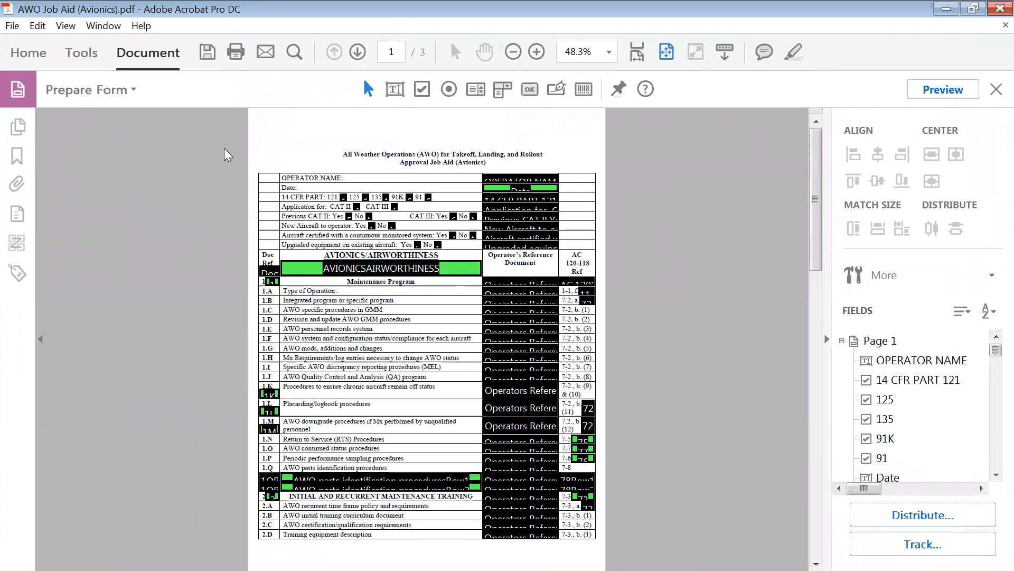
- Preview the form to examine which cells received auto-detected fields, then return to field editing
left_click_drag(817, 203, 803, 182)
left_click(959, 93)
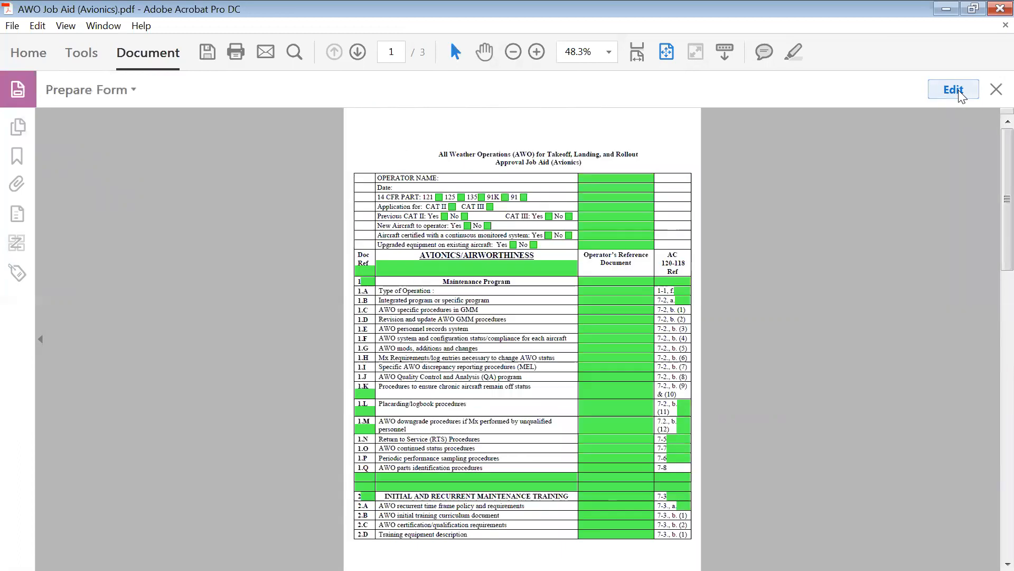
left_click(683, 283)
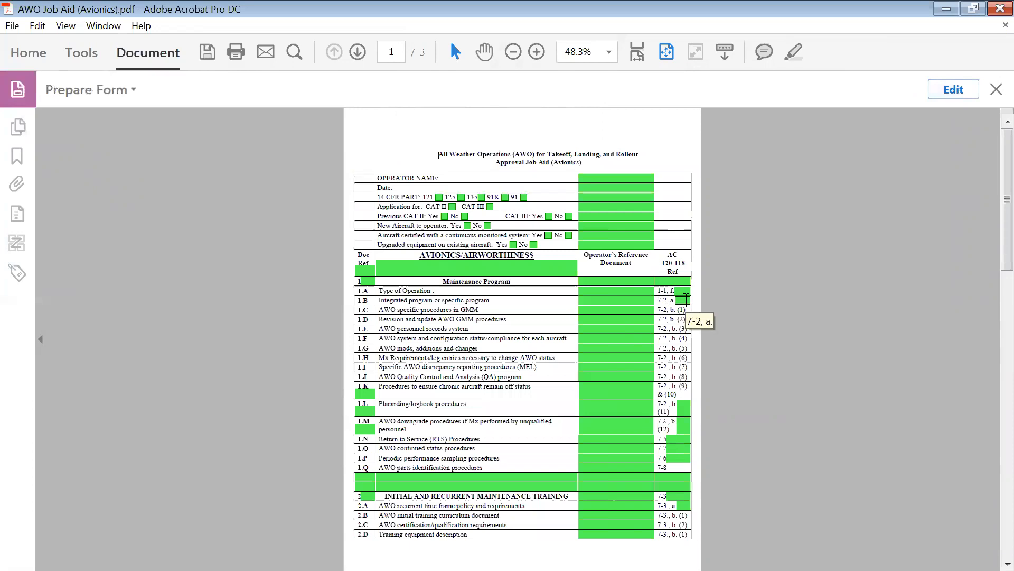
left_click(954, 90)
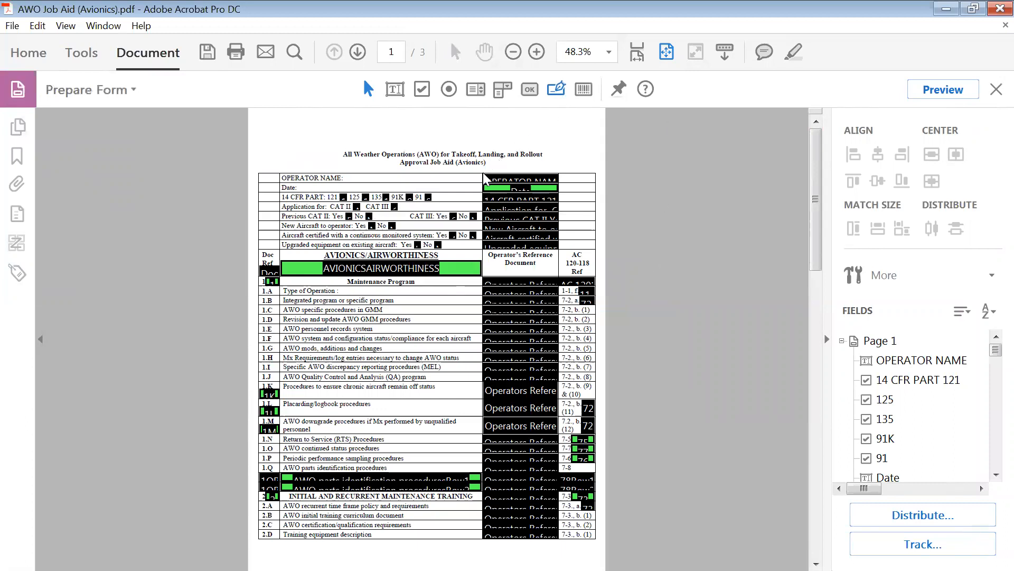
- Delete the text fields in the third column for the rows from OPERATOR NAME through Upgraded equipment on existing aircraft
left_click(503, 238)
left_click(515, 181)
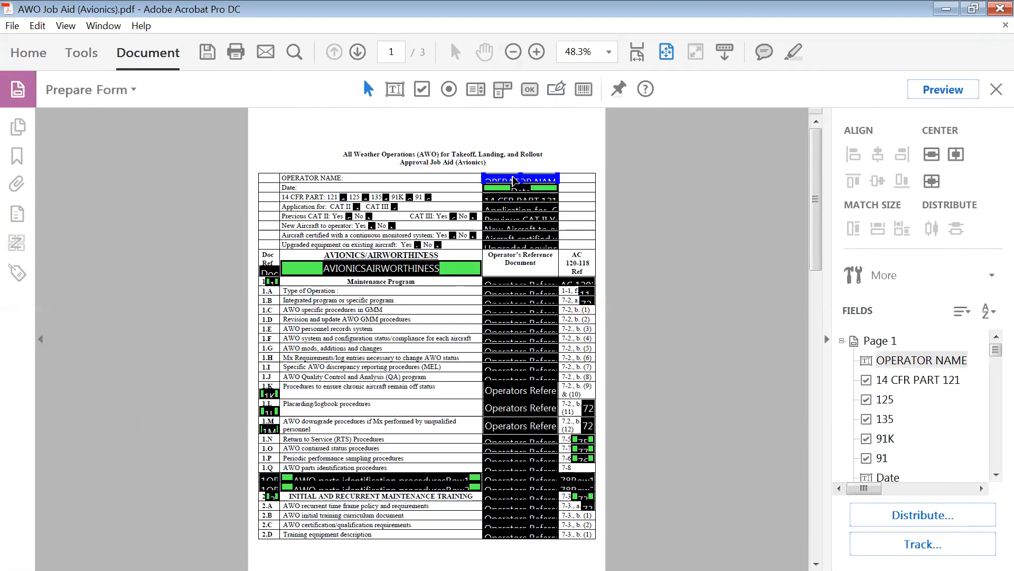
right_click(515, 181)
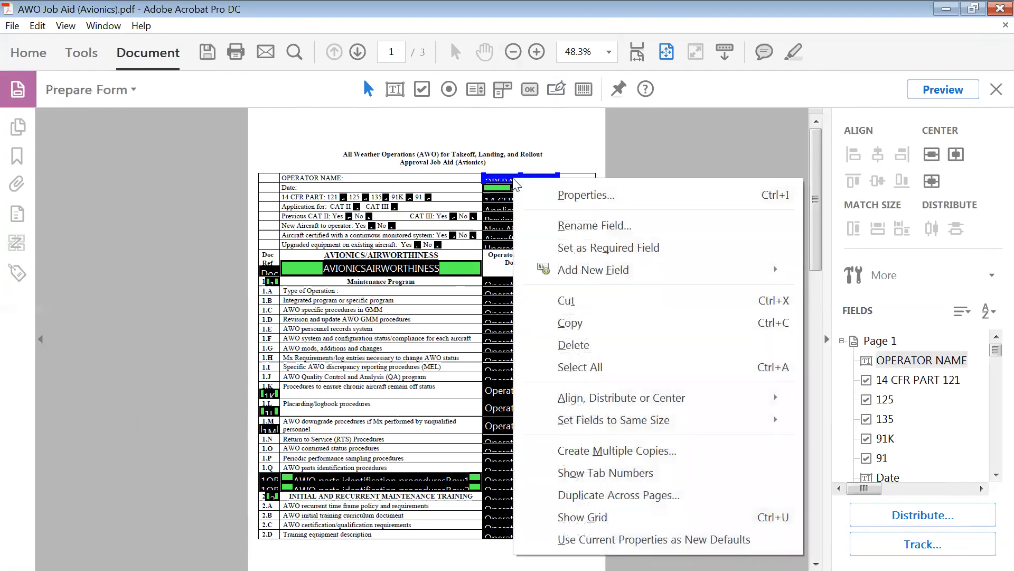
left_click(535, 344)
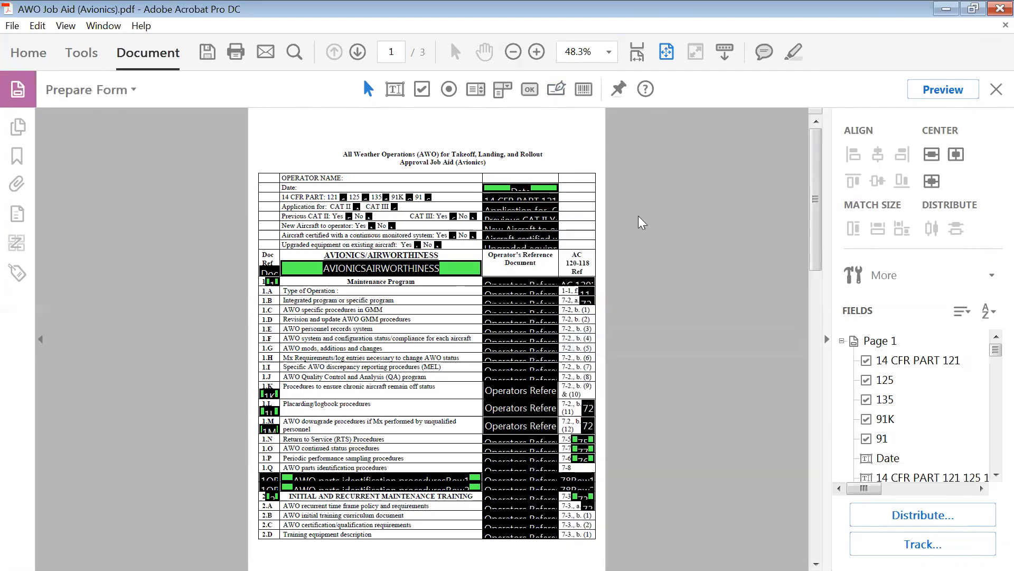
left_click(540, 187)
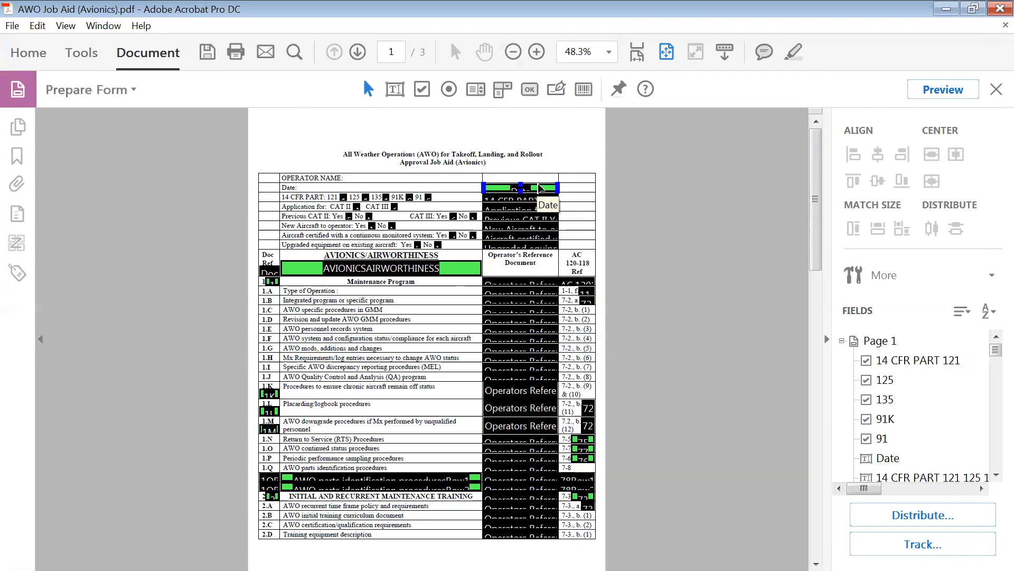
left_click(568, 194)
left_click(536, 187)
key("Delete")
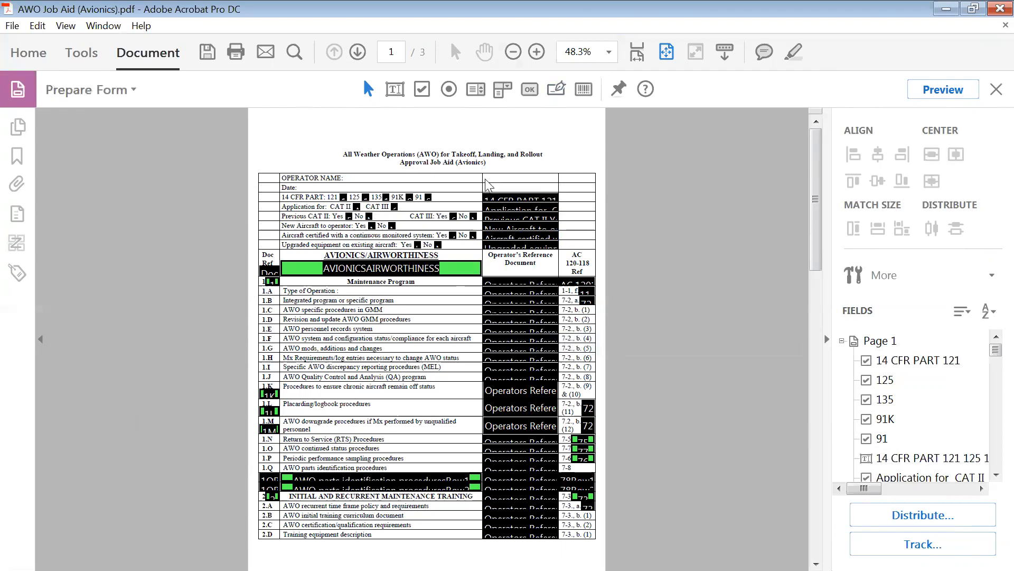
left_click_drag(484, 178, 563, 256)
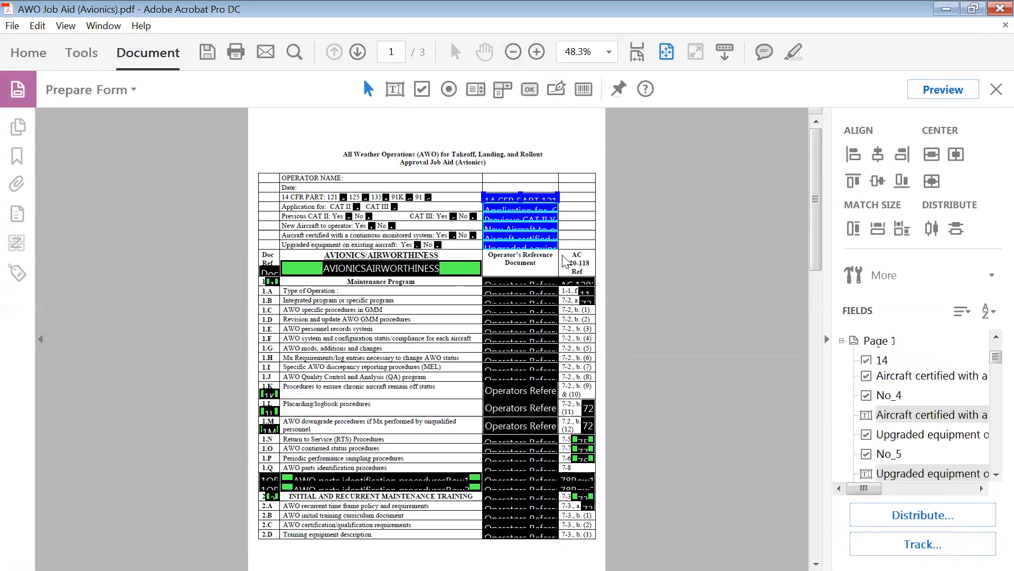
key("Delete")
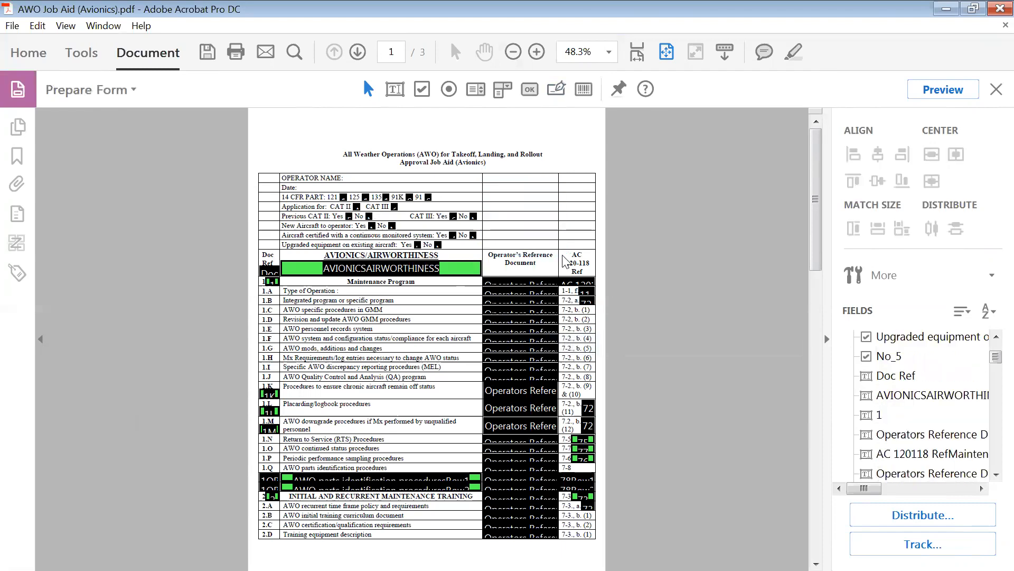
- Delete all text fields in page 1's Doc Ref column and the field under the AVIONICS/AIRWORTHINESS heading
left_click_drag(264, 257, 278, 527)
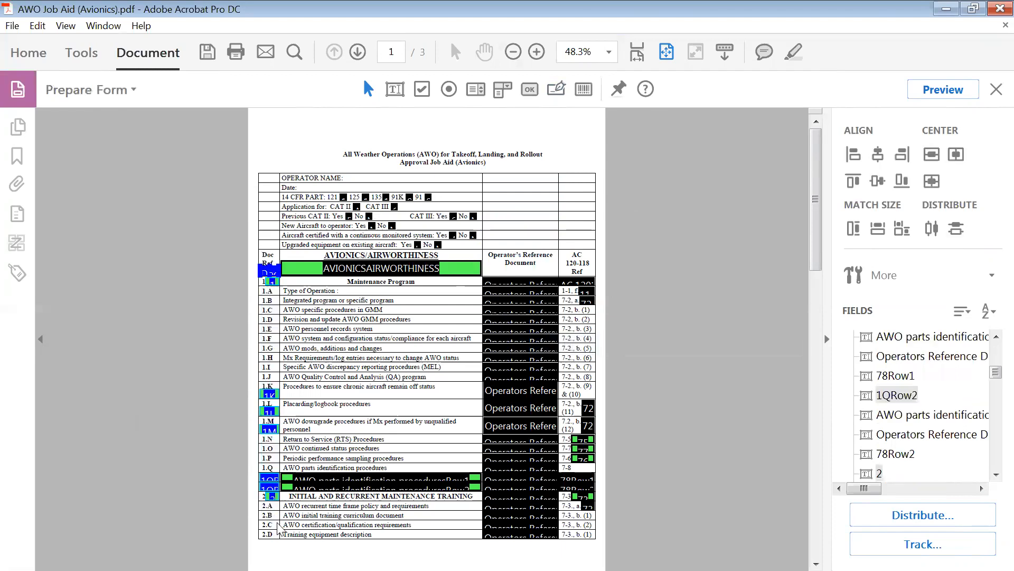
left_click(278, 527)
left_click(449, 267)
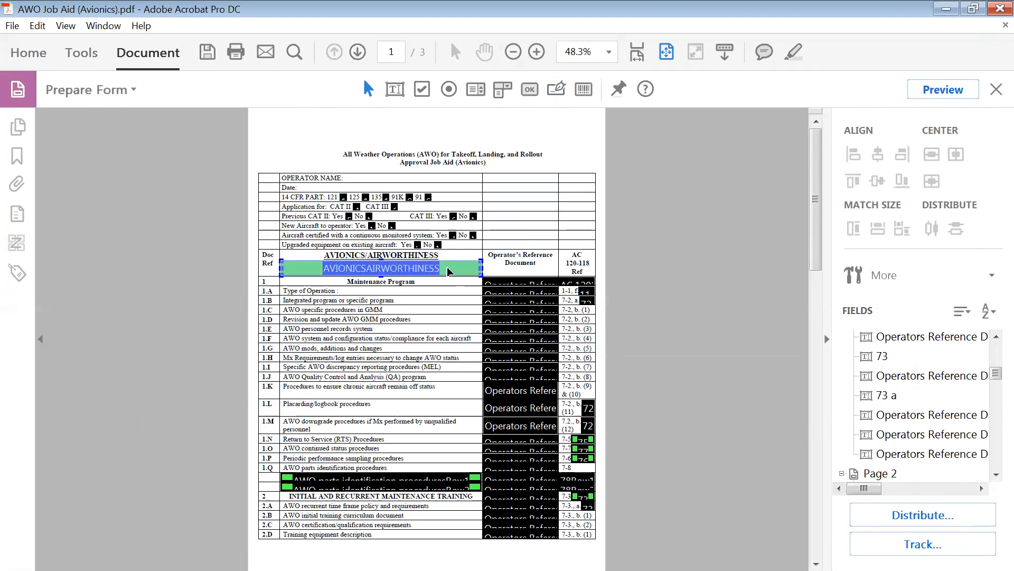
key("Delete")
- Delete page 1's text fields in the AC 120-118 Ref column and in the two blank description cells below row 1.Q
left_click_drag(568, 250, 605, 520)
key("Delete")
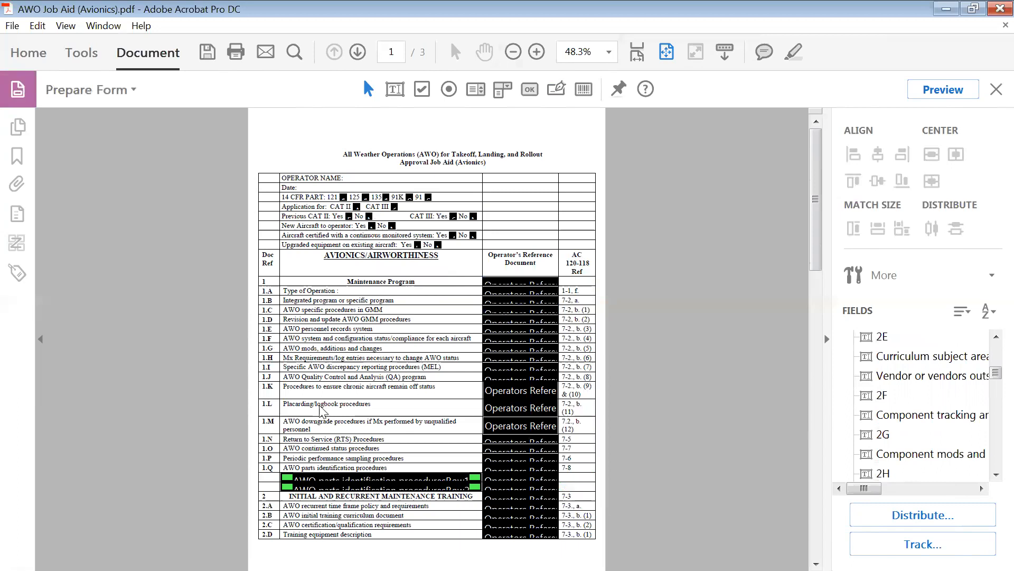
left_click_drag(299, 440, 362, 524)
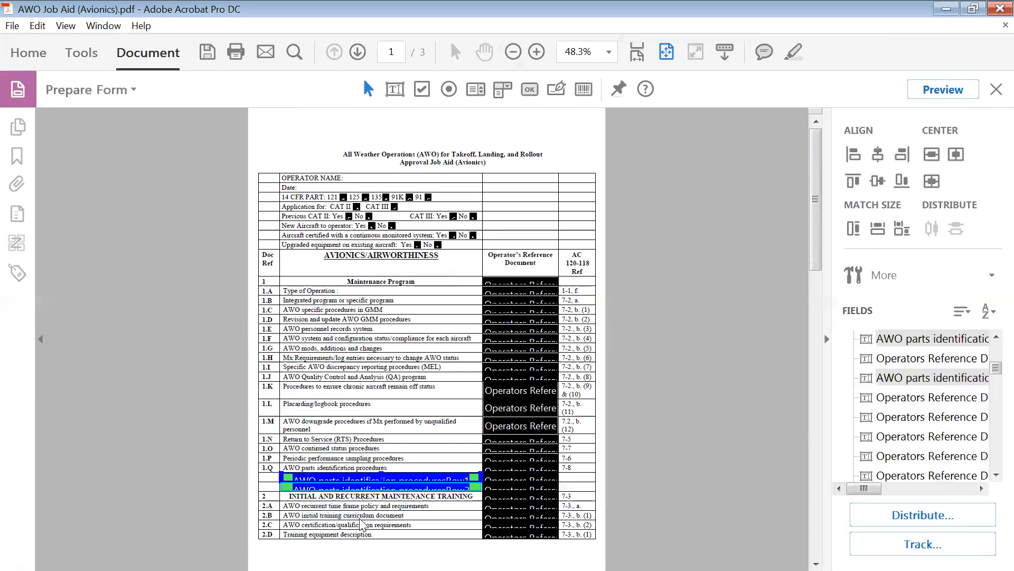
key("Delete")
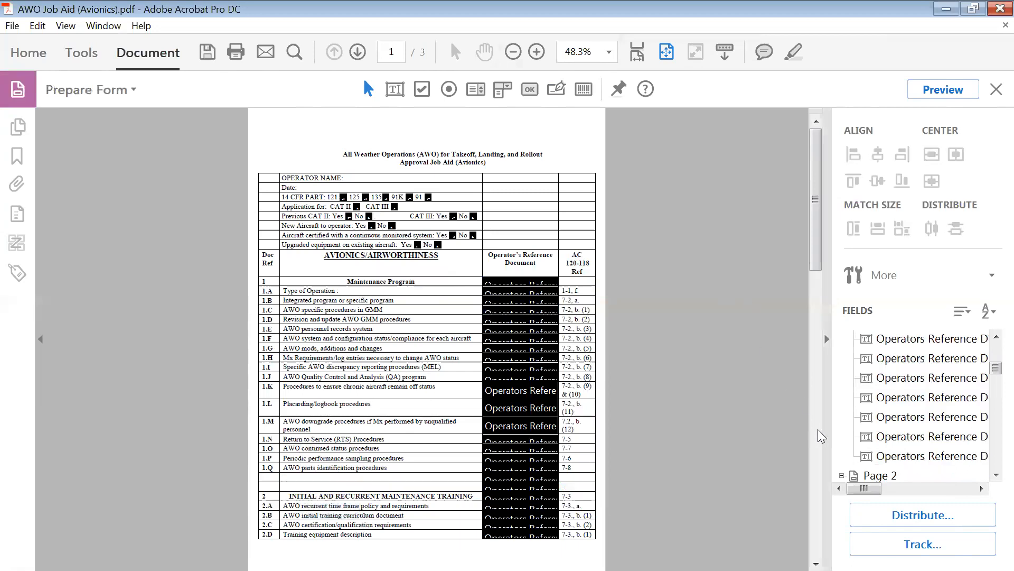
- Compare page 2's detected fields with the form fields in the original Word document, then return to the maximized PDF
scroll(820, 436, "down", 1)
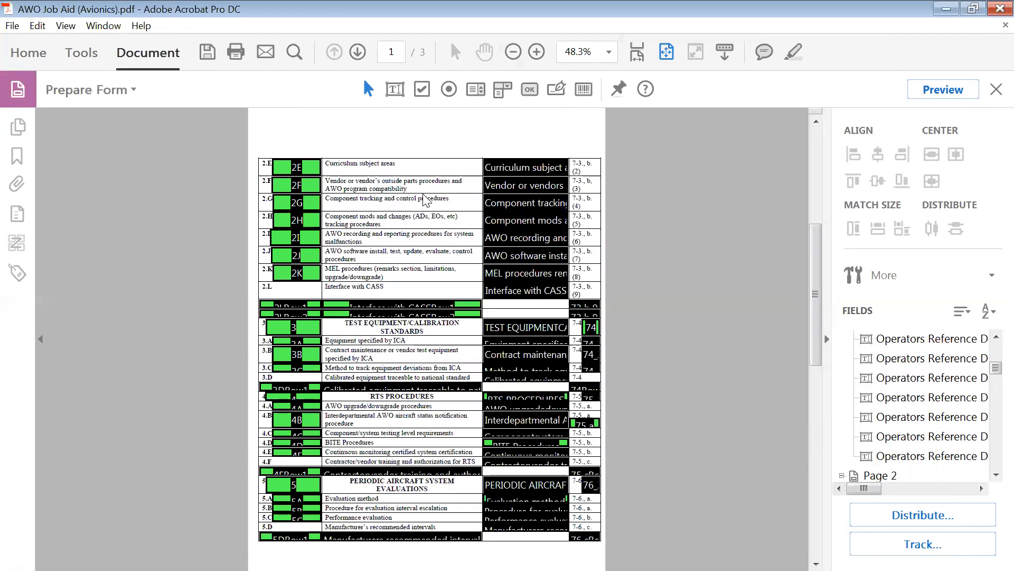
left_click(973, 8)
left_click(736, 12)
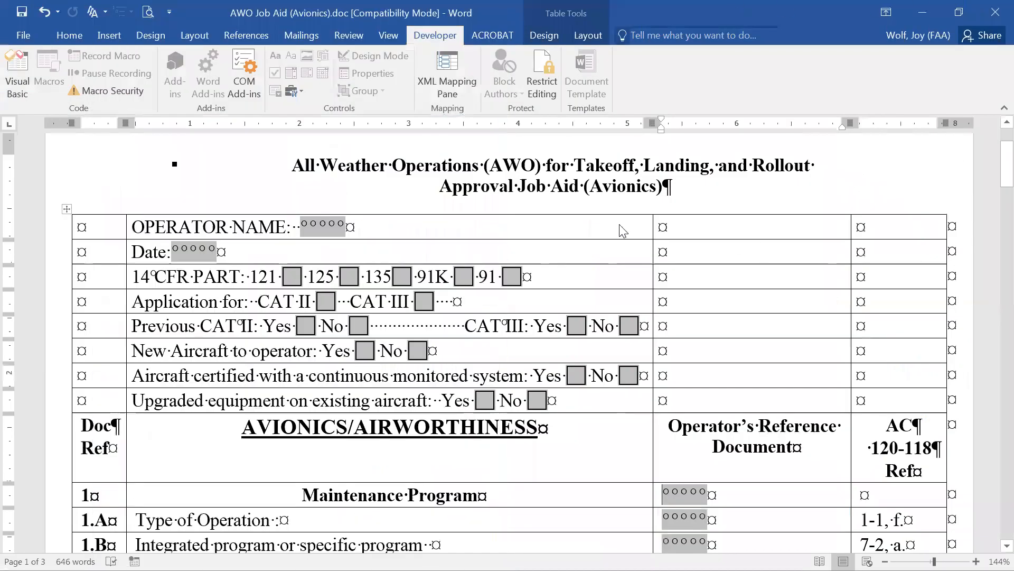
scroll(600, 259, "down", 10)
scroll(601, 259, "down", 10)
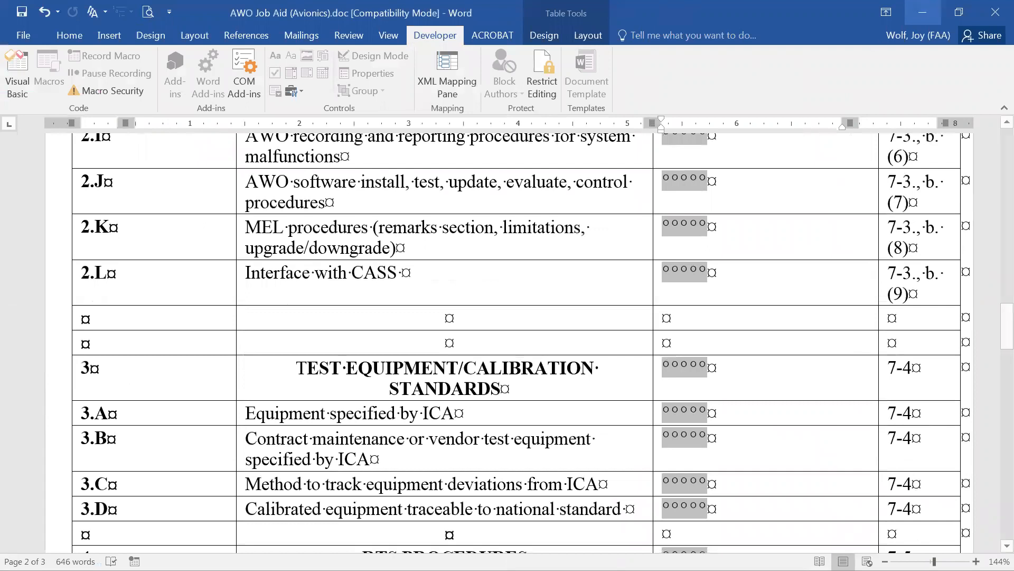
left_click(923, 12)
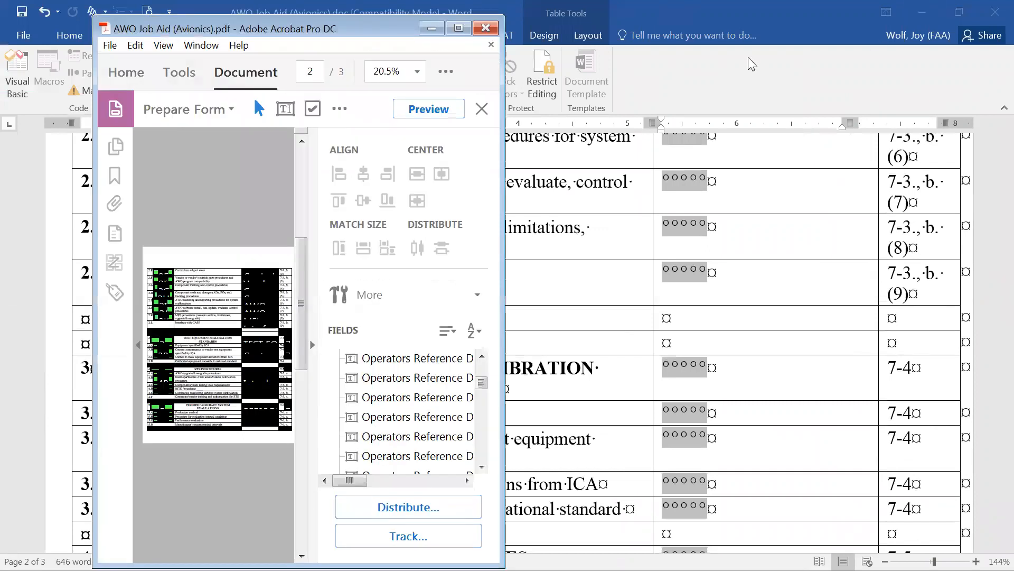
key("super+Up")
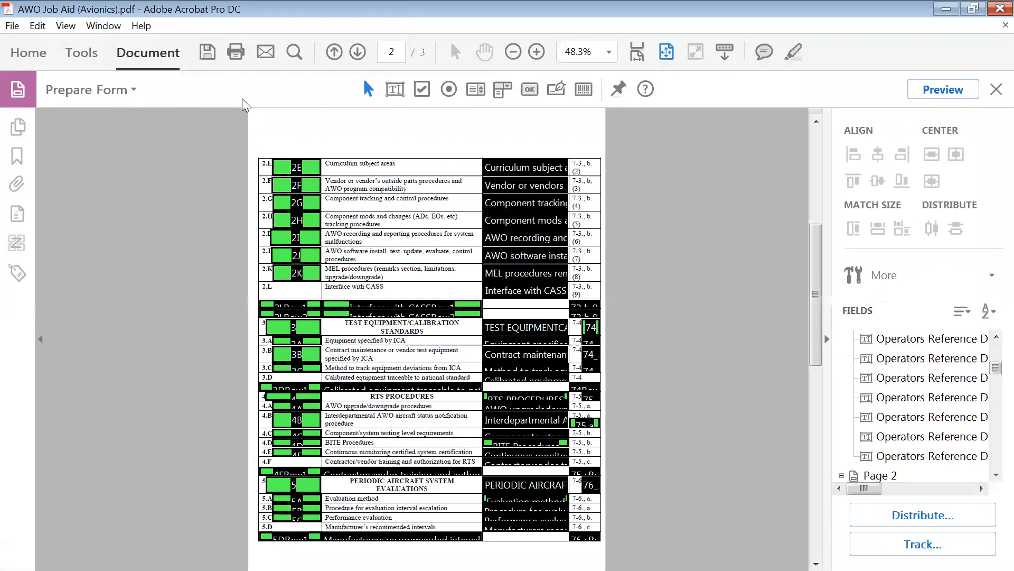
- Delete all text fields in page 2's Doc Ref and description columns
left_click_drag(240, 130, 423, 553)
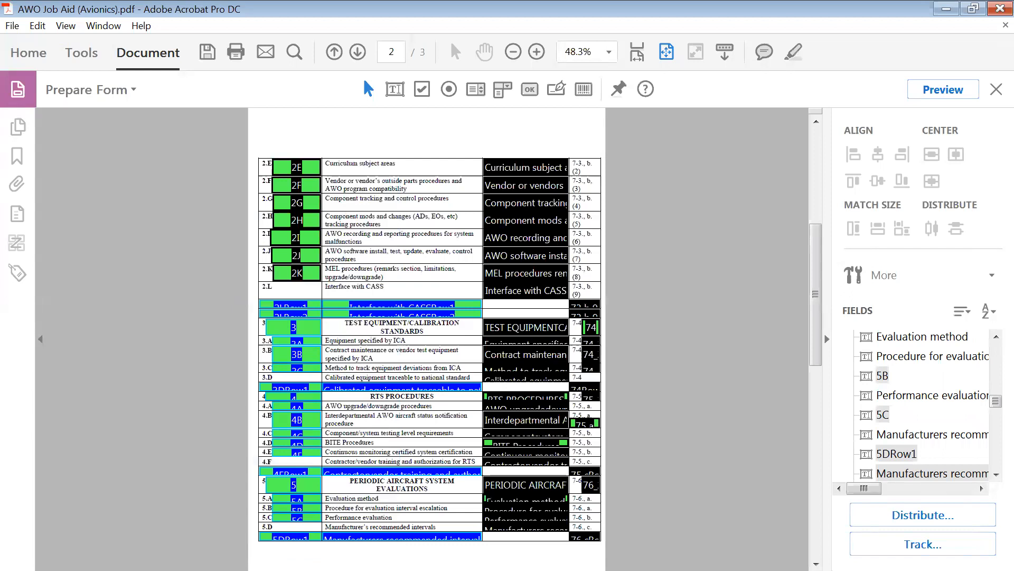
key("Delete")
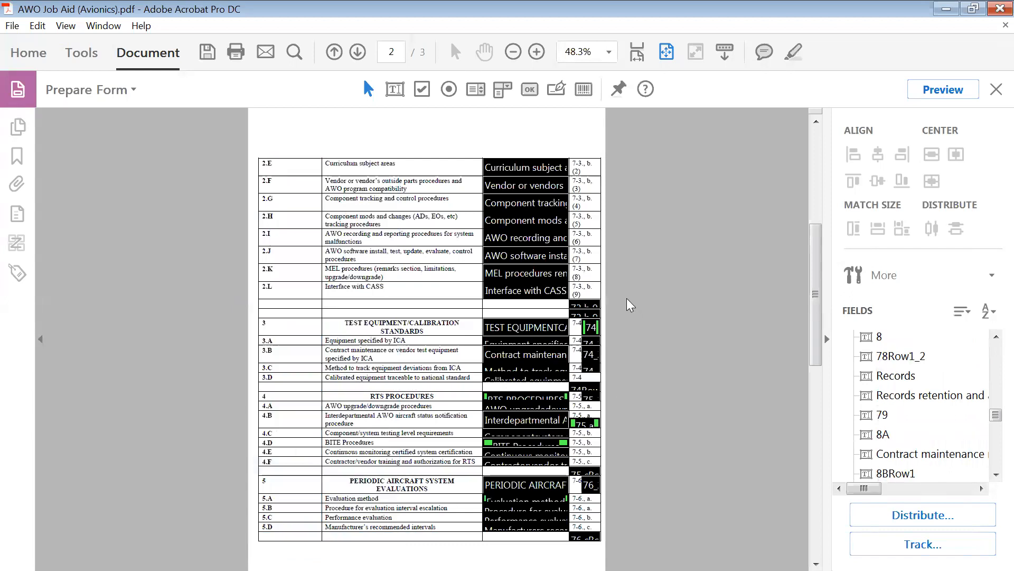
- Delete page 2's text fields in the AC 120-118 Ref column and in the Operator's Reference cells of heading rows 3, 4 and 5
left_click_drag(588, 278, 602, 555)
key("Delete")
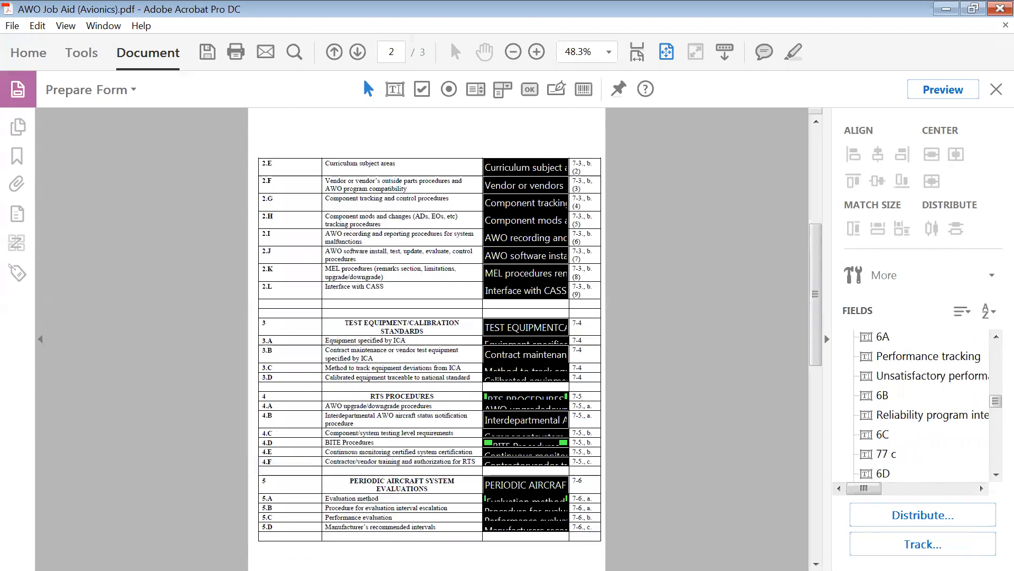
left_click(496, 490)
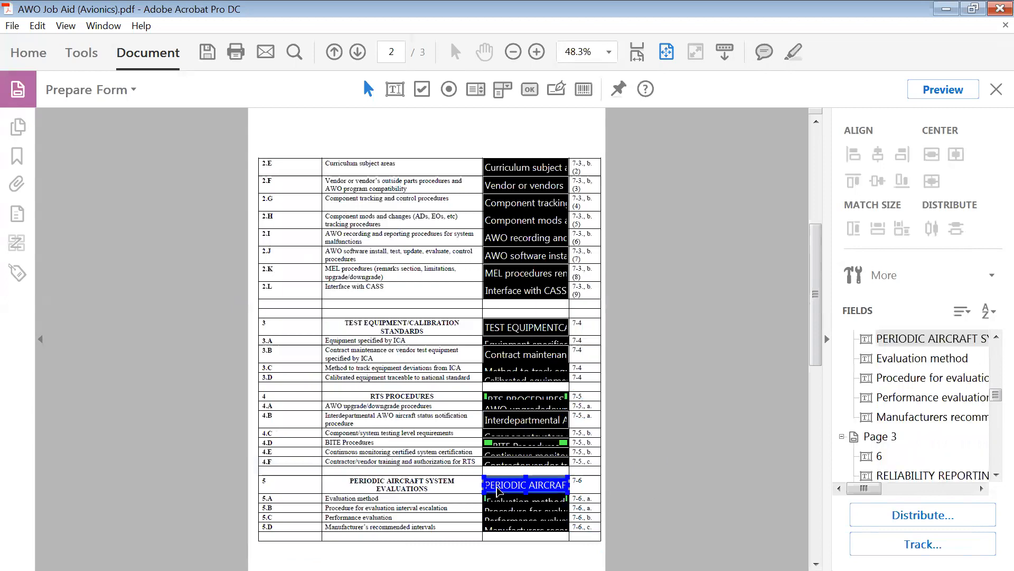
key("Delete")
left_click(515, 400)
key("Delete")
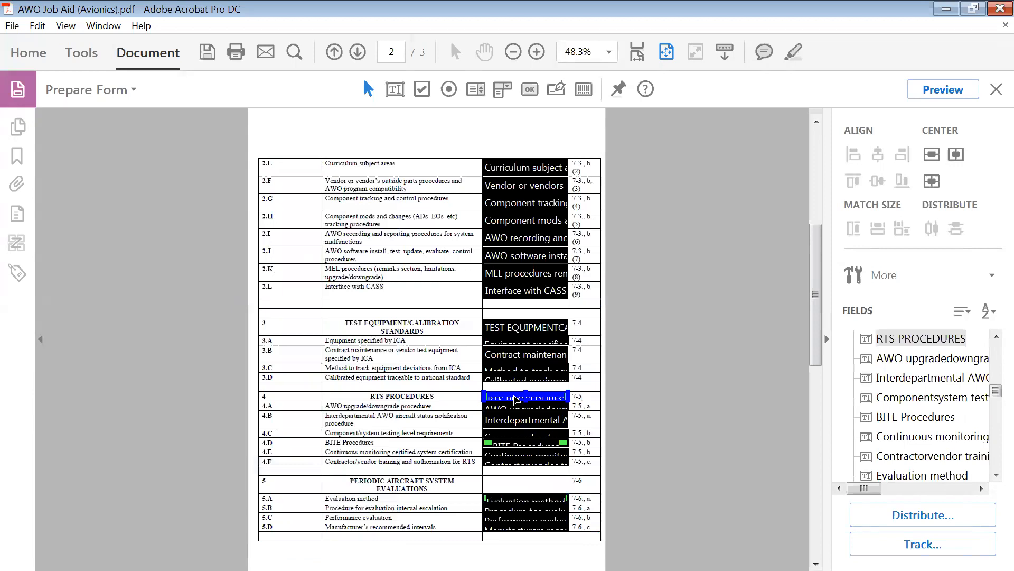
left_click(535, 327)
key("Delete")
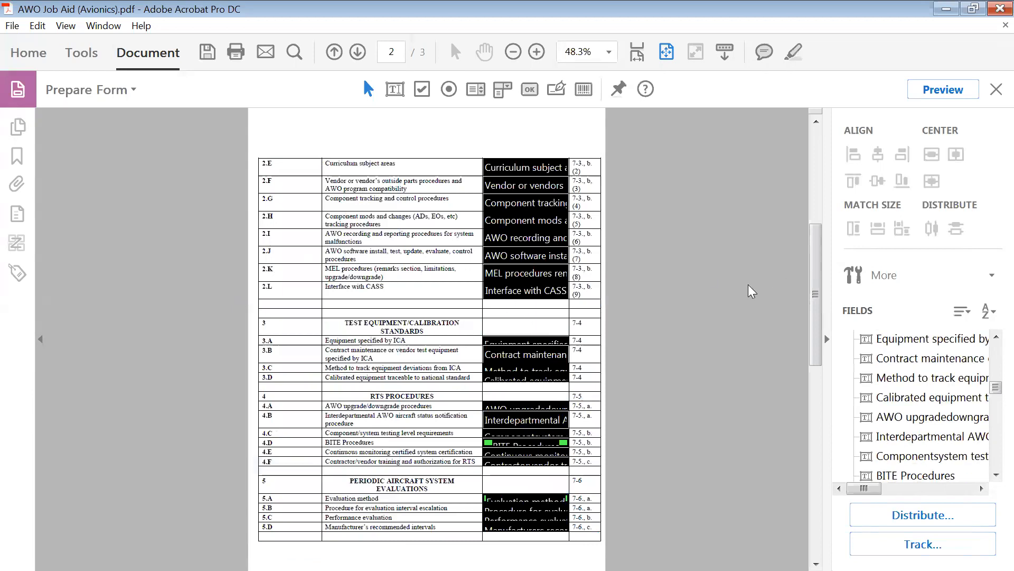
- Delete all text fields in page 3's Doc Ref, description and AC 120-118 Ref columns
scroll(752, 291, "down", 3)
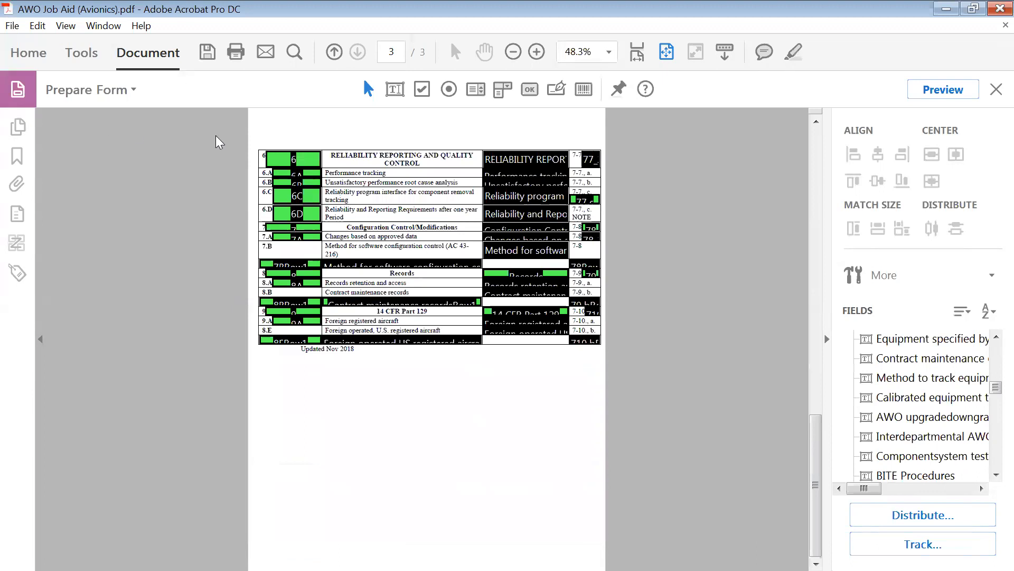
left_click_drag(244, 118, 441, 388)
key("Delete")
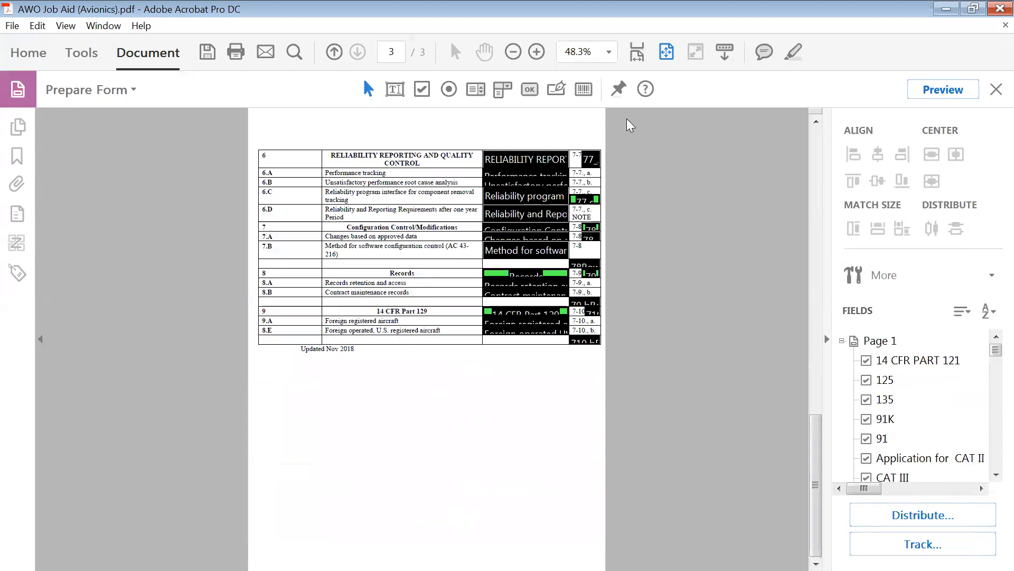
left_click_drag(583, 255, 601, 356)
key("Delete")
- Delete page 3's Operator's Reference fields beside the Reliability Reporting, Records and 14 CFR Part 129 headings
left_click(505, 274)
key("Delete")
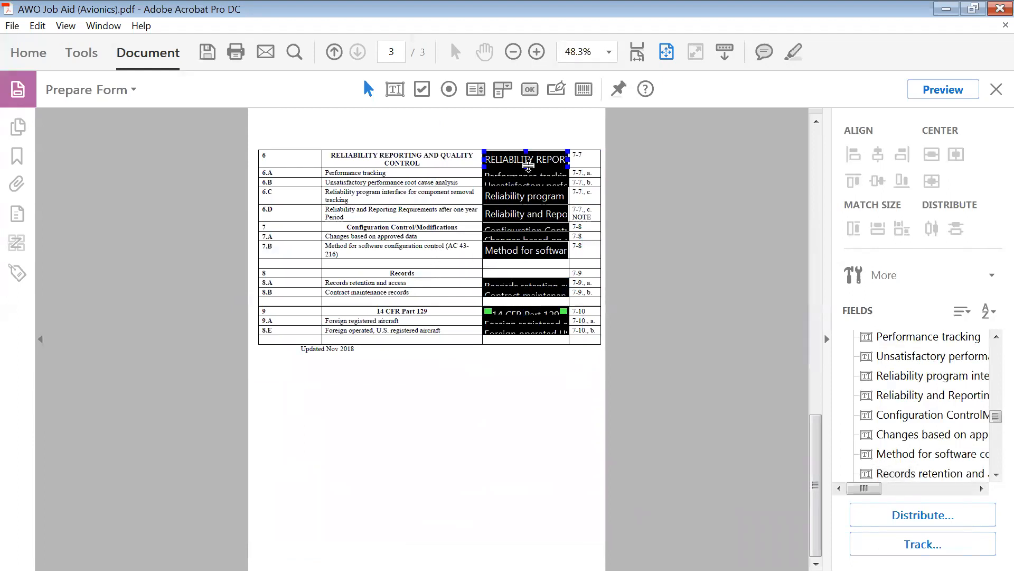
left_click(510, 158)
key("Delete")
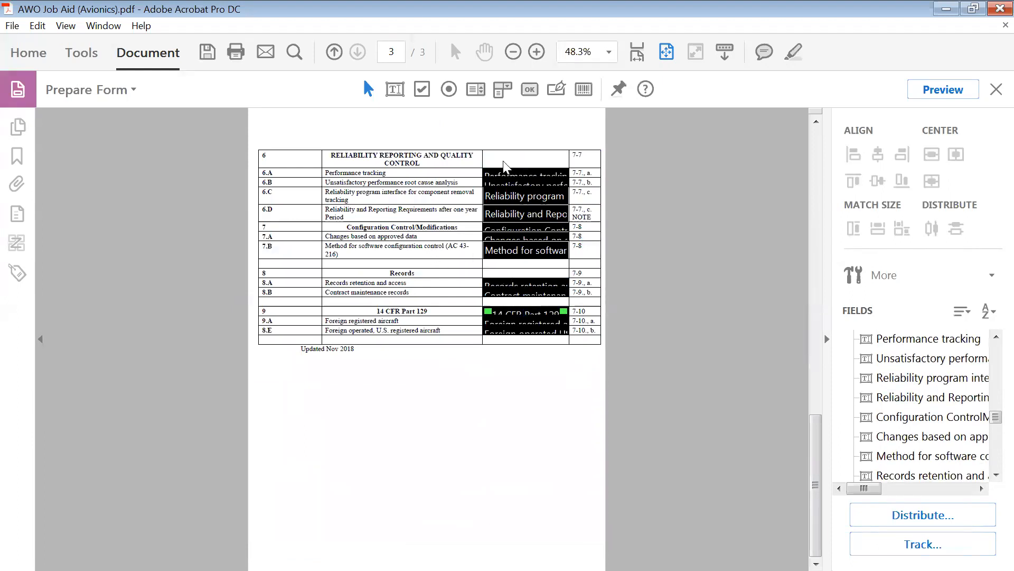
left_click(508, 314)
key("Delete")
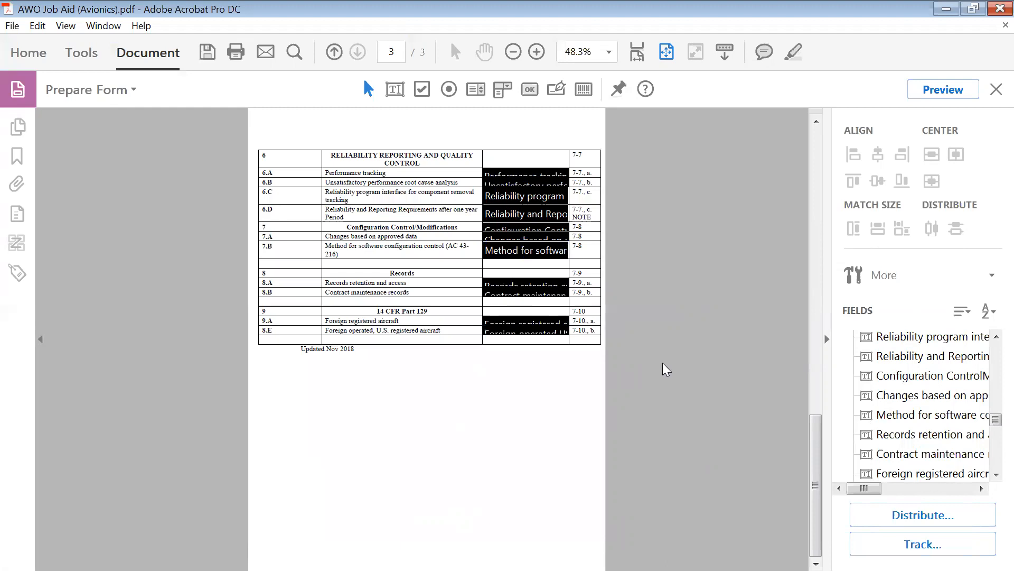
- Return to page 1, preview the form to check the remaining fields, and go back to form editing
key("Home")
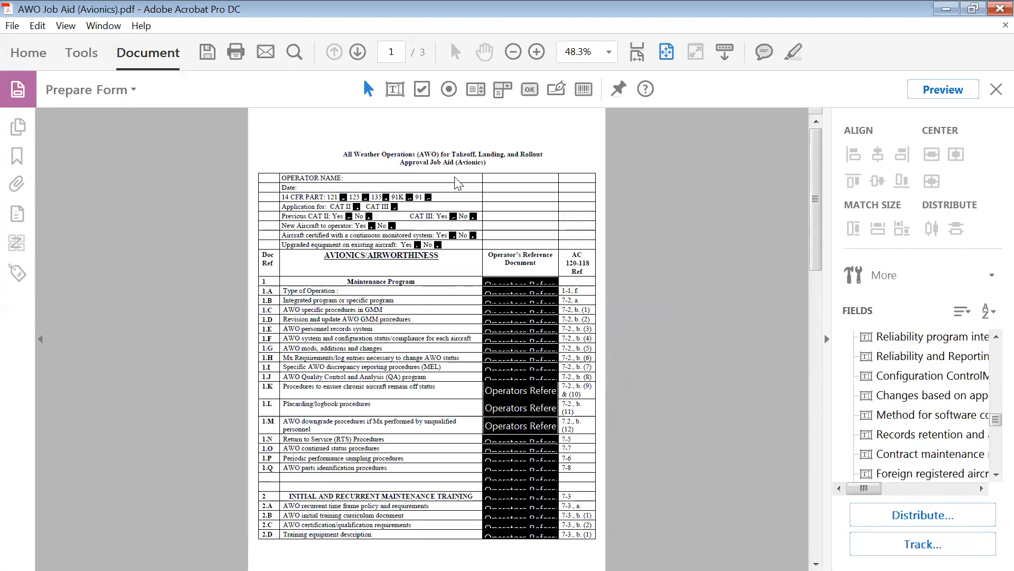
left_click_drag(397, 168, 305, 232)
left_click(291, 201)
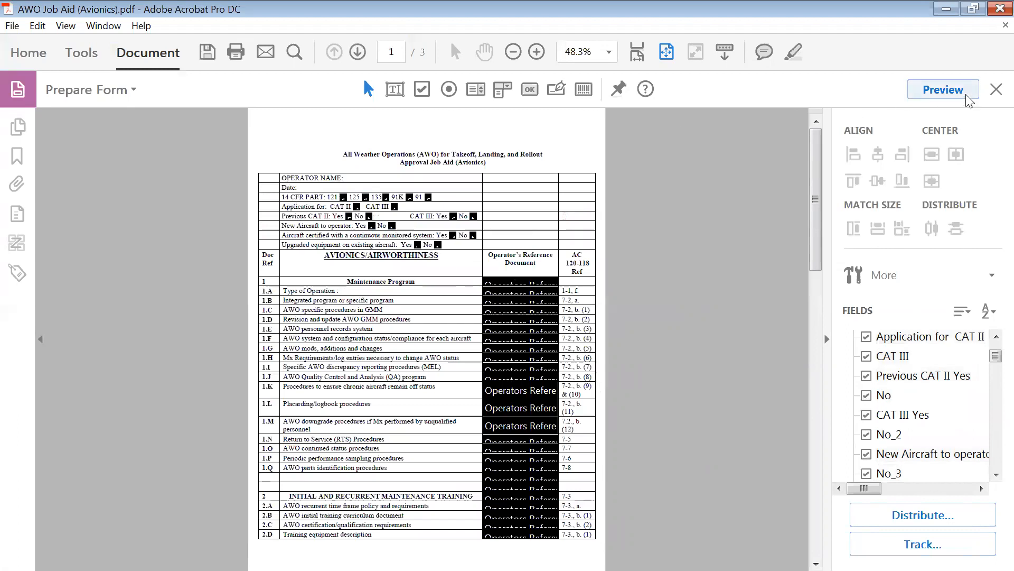
left_click(943, 90)
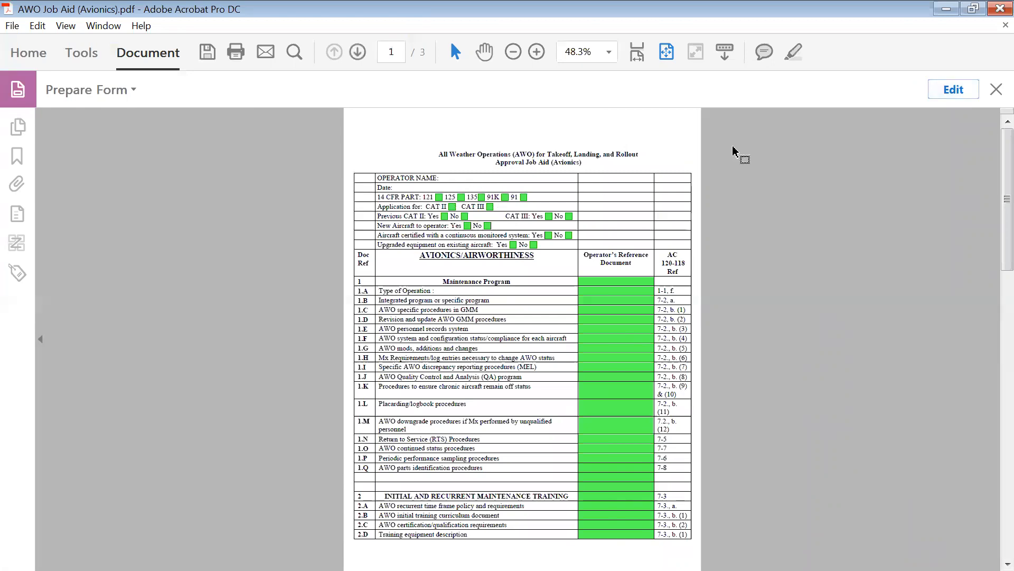
left_click(960, 88)
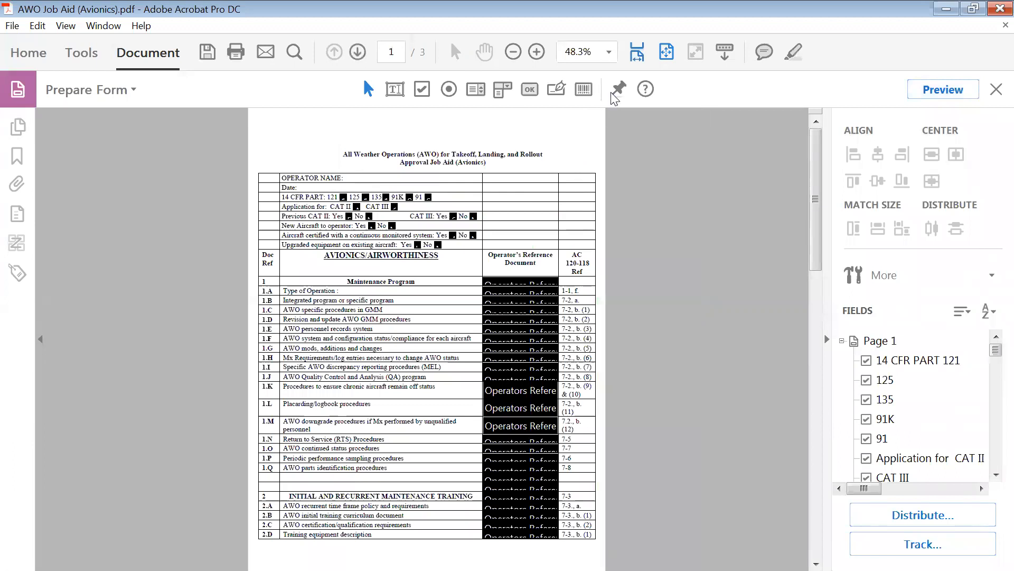
- Delete all the auto-detected check box fields in page 1's header rows, from 14 CFR PART through Upgraded equipment
left_click(637, 51)
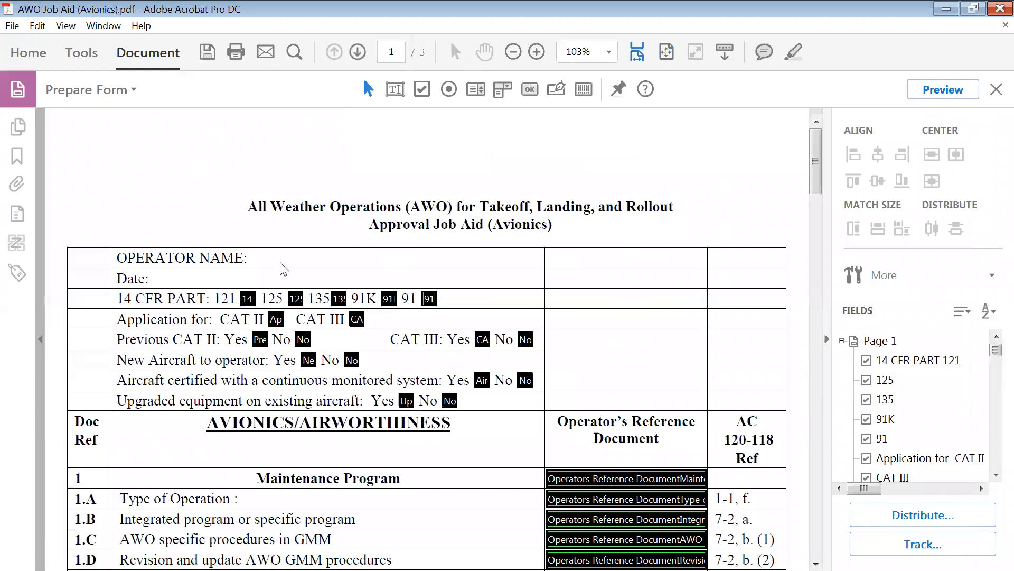
left_click(247, 299)
left_click(255, 277)
left_click_drag(229, 286, 557, 413)
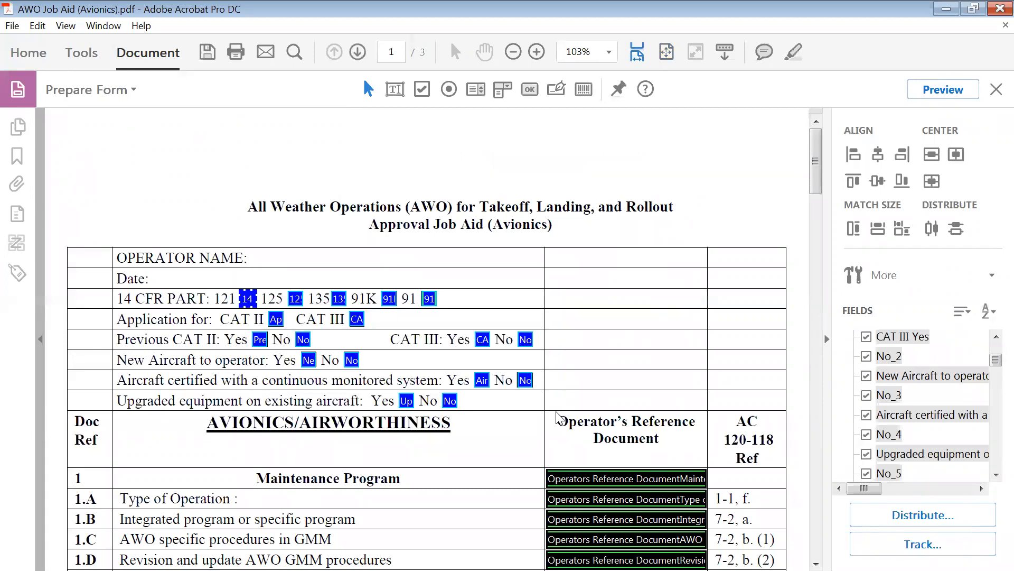
left_click(557, 418)
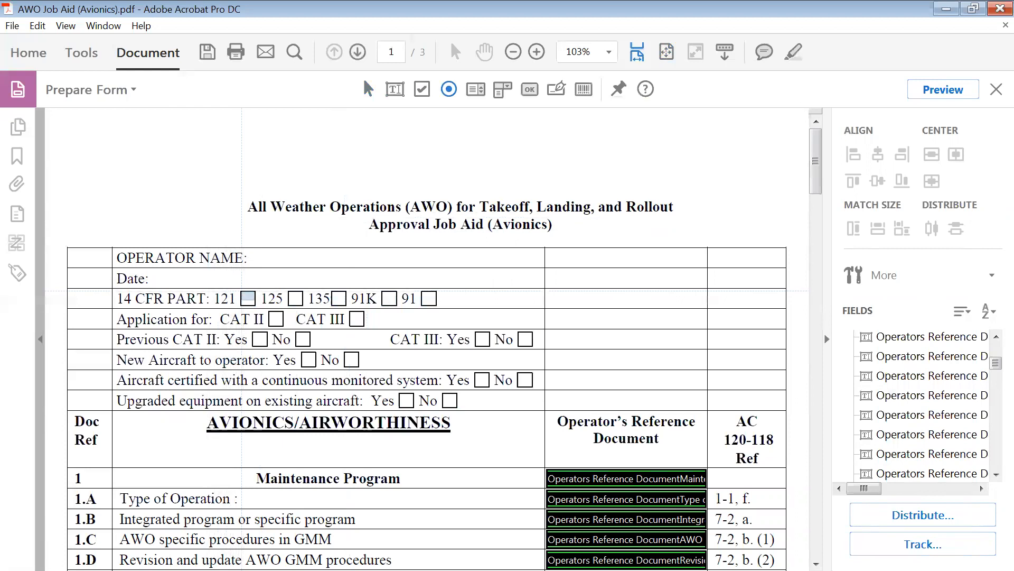
- Add a radio button over the 121 box with group name 14 CFR Part and choice 121
left_click(254, 306)
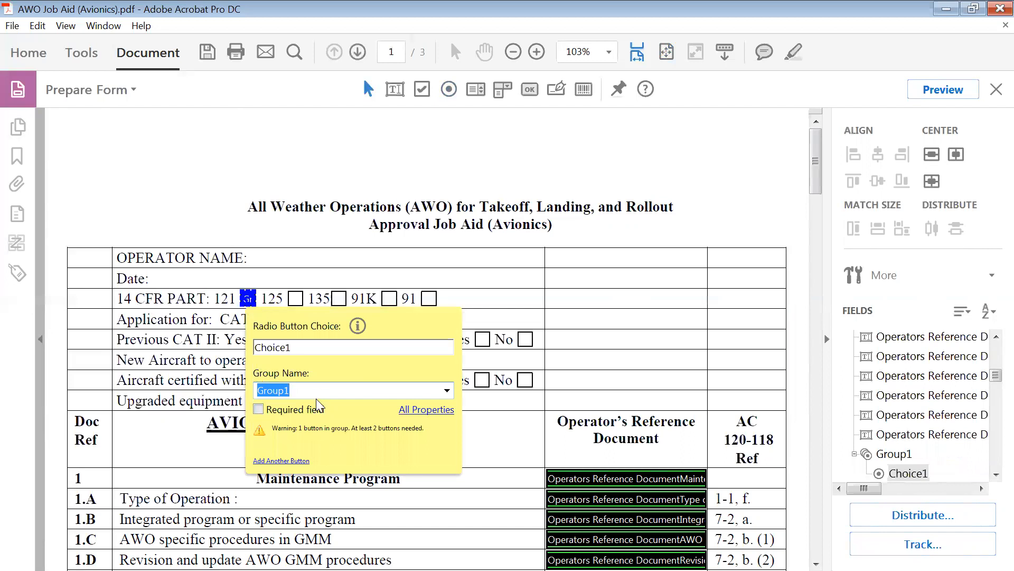
type("14 cf")
key("BackSpace")
key("BackSpace")
type("CFR Part")
left_click(297, 347)
double_click(261, 347)
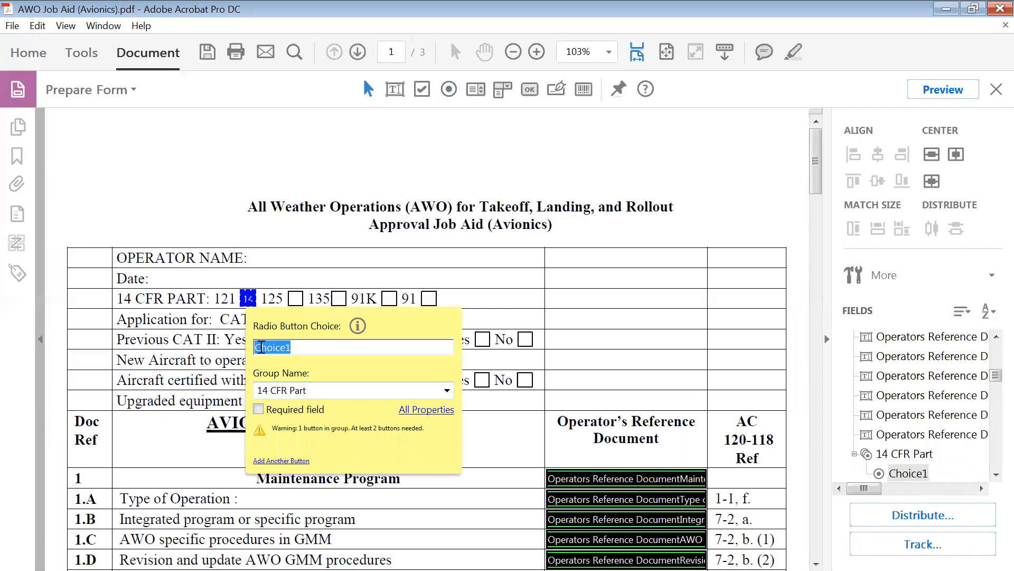
type("121")
- Add radio buttons over the 125 and 135 boxes in the 14 CFR Part group, with choices 125 and 135
left_click(281, 460)
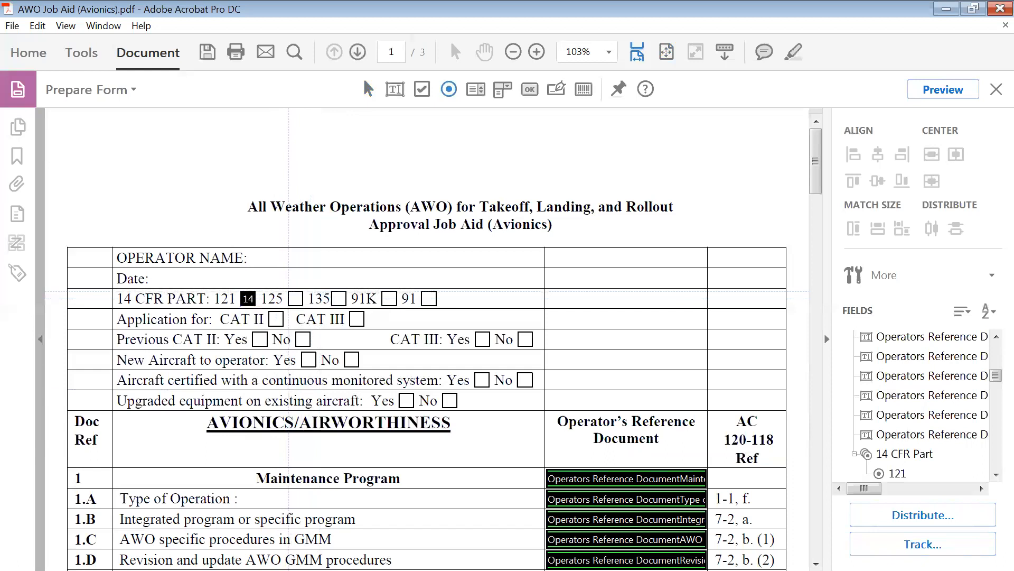
left_click(296, 299)
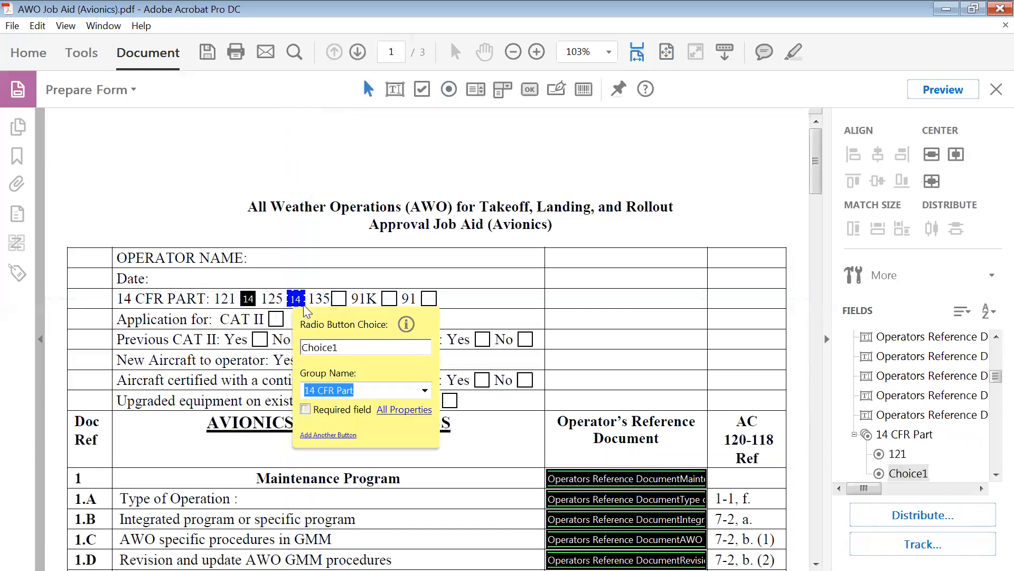
left_click_drag(364, 347, 285, 347)
type("125")
left_click(341, 436)
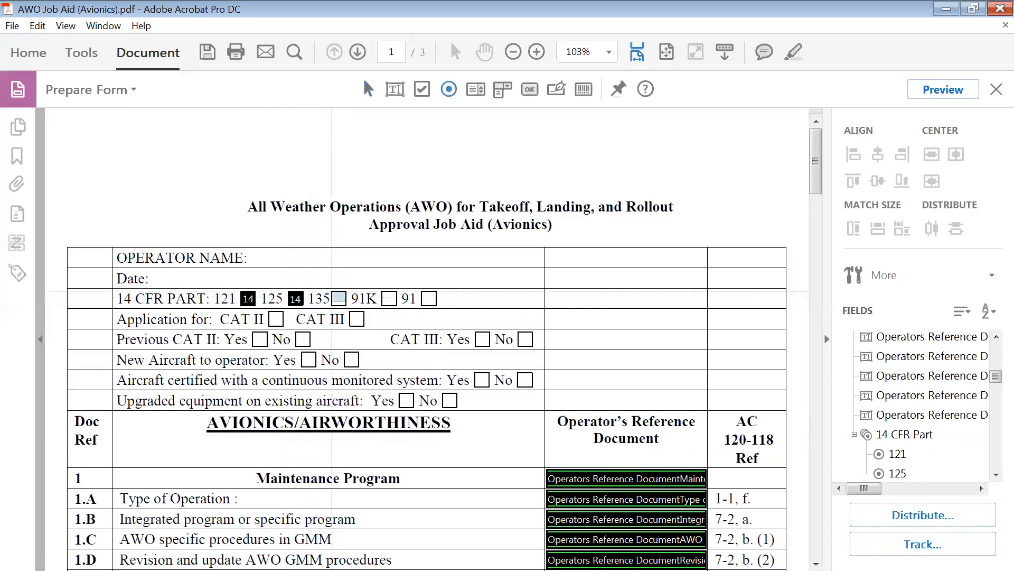
left_click(338, 298)
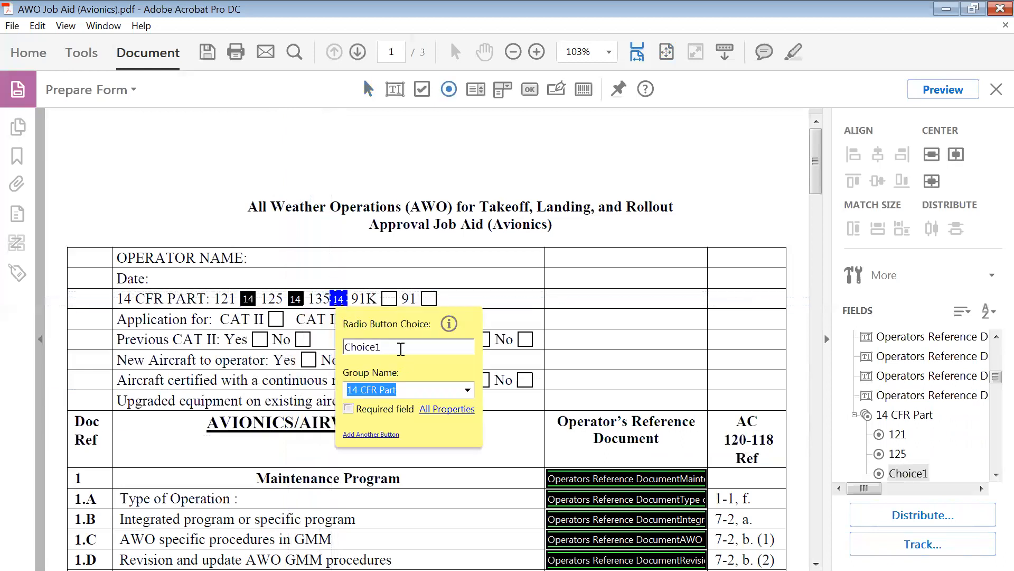
type("135")
- Add radio buttons over the 91K and 91 boxes in the 14 CFR Part group, with choices 91K and 91
left_click(371, 435)
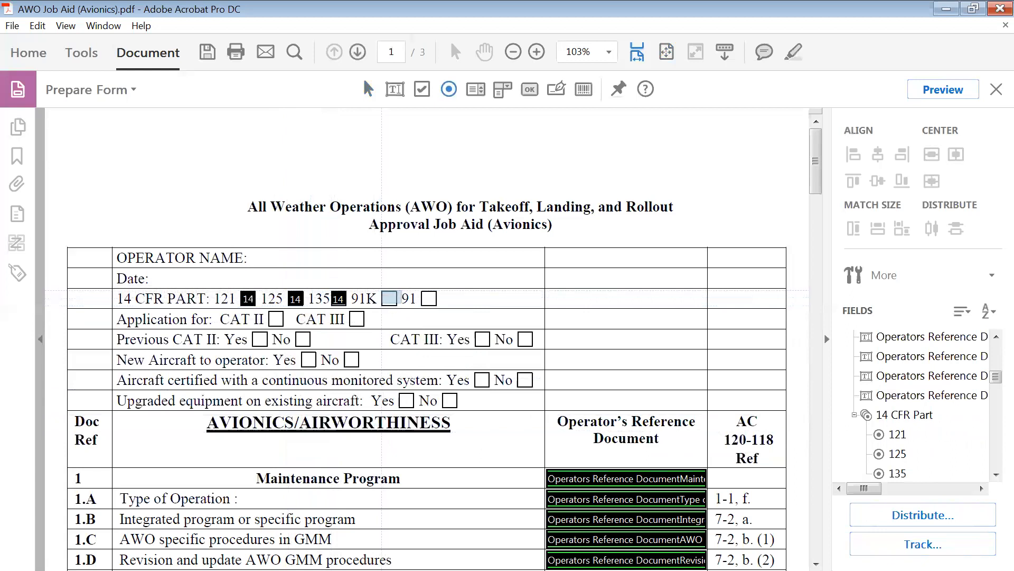
left_click(389, 298)
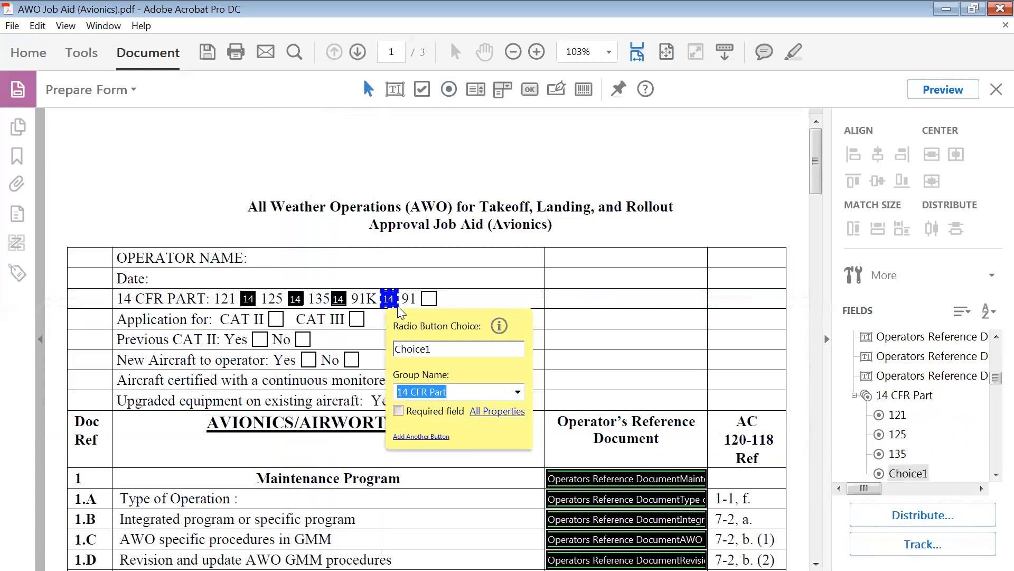
left_click_drag(448, 348, 343, 343)
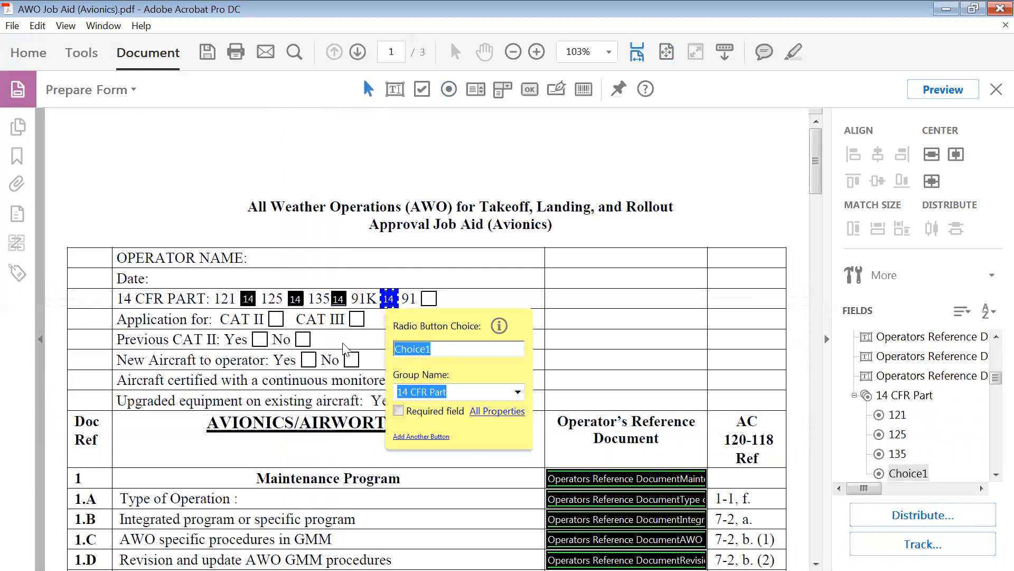
type("91")
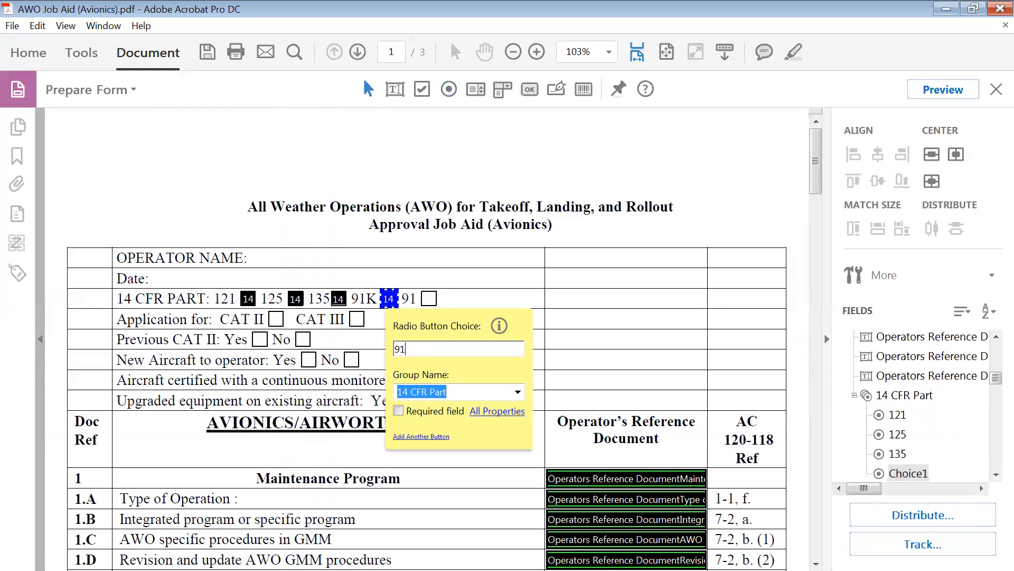
type("K")
left_click(438, 436)
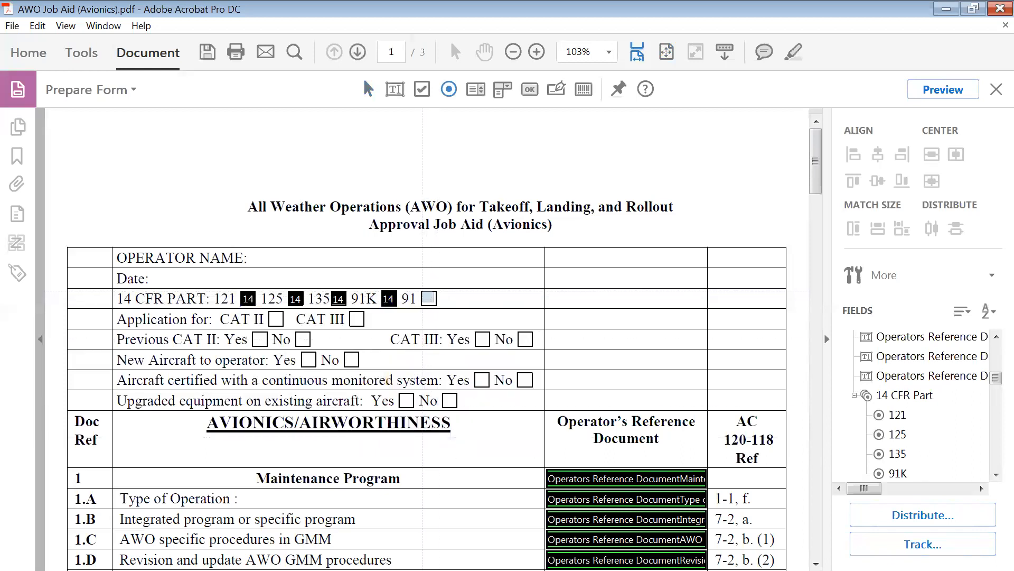
left_click(429, 299)
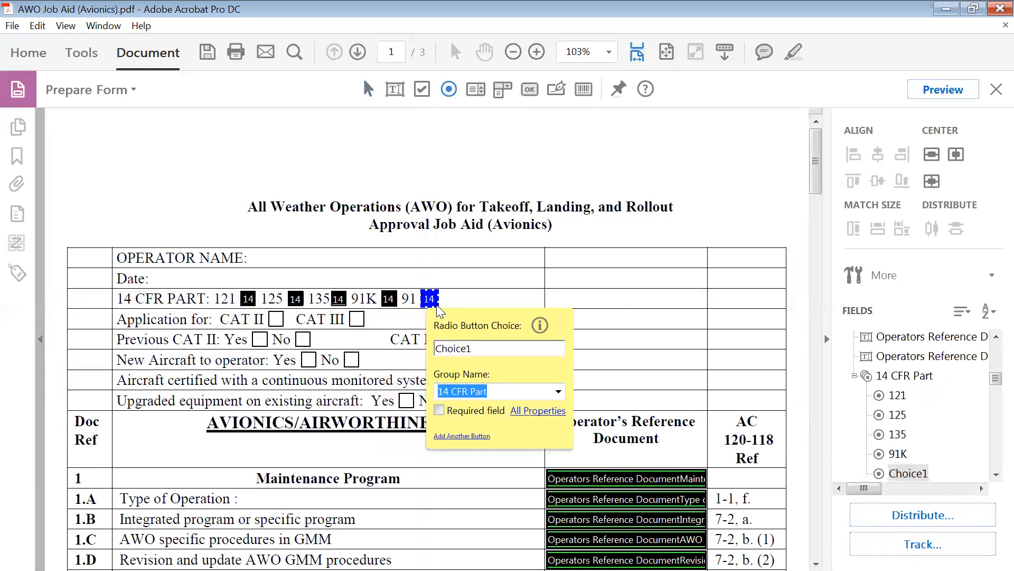
double_click(456, 348)
type("91")
left_click(506, 285)
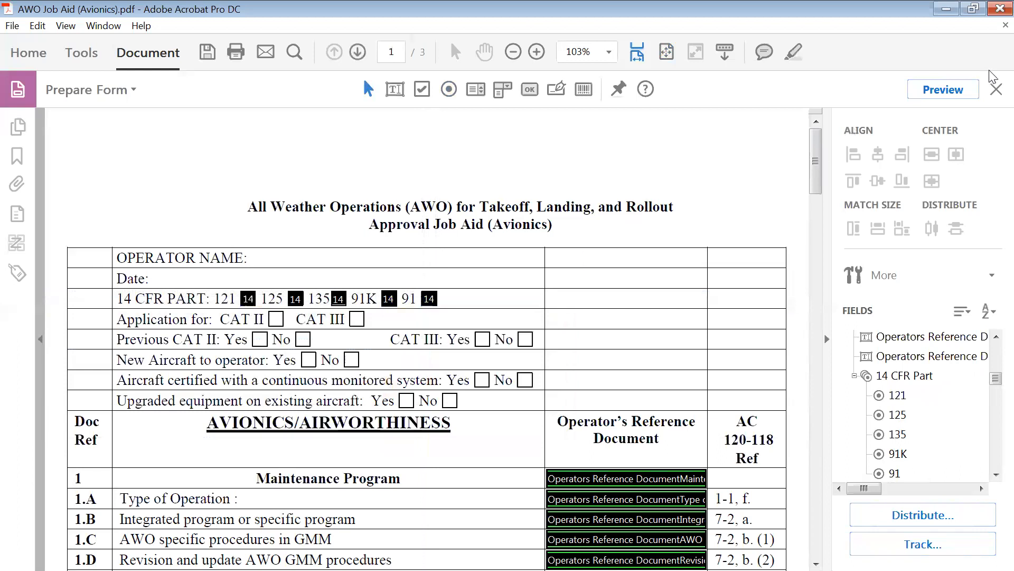
- Preview the form, test the 121 radio button by selecting it, and return to form editing
left_click(939, 88)
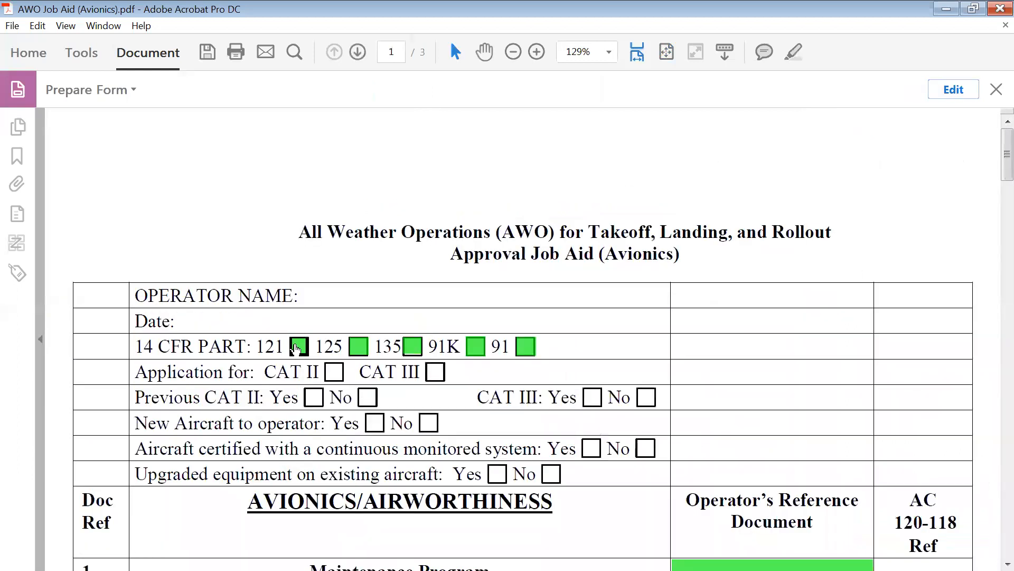
left_click(297, 348)
left_click(947, 92)
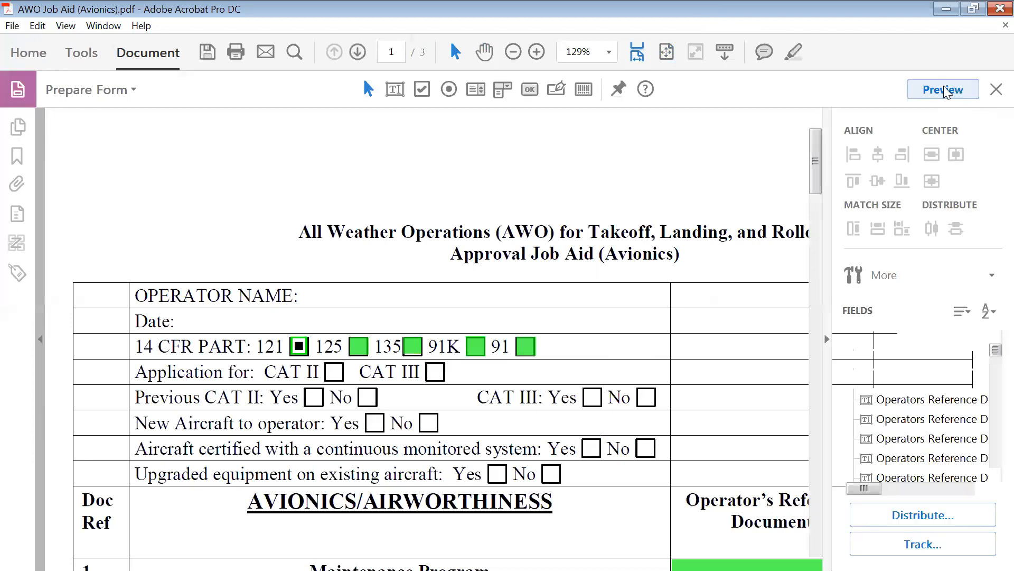
- Open the properties of the 121 radio button and set its tooltip to 14 CFR Part
left_click(247, 297)
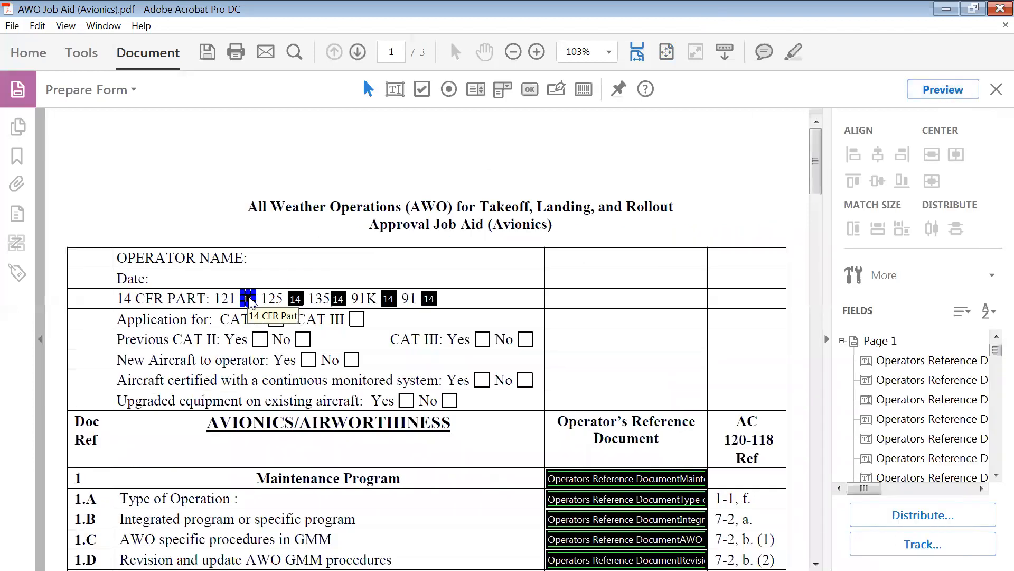
right_click(248, 298)
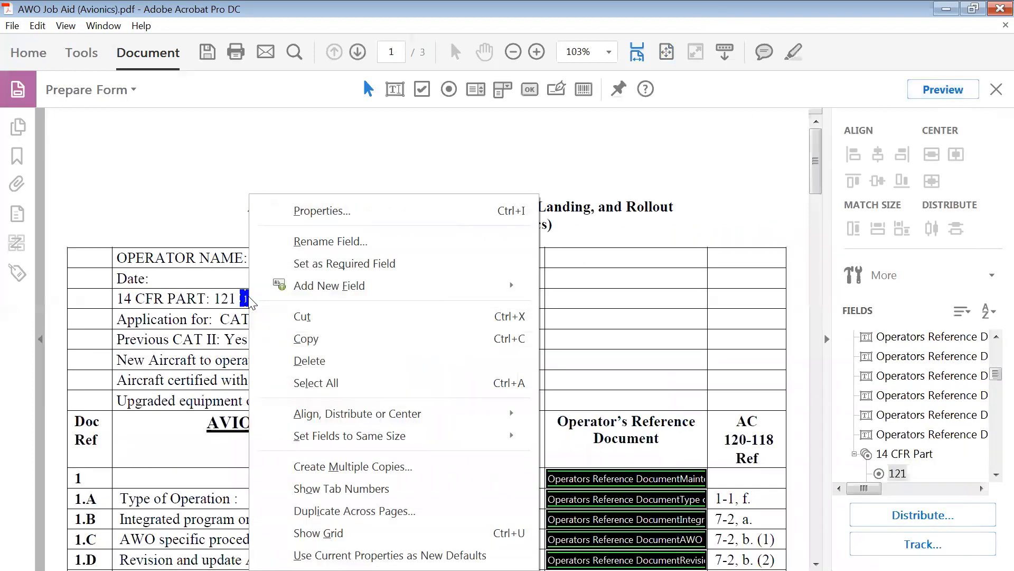
left_click(338, 211)
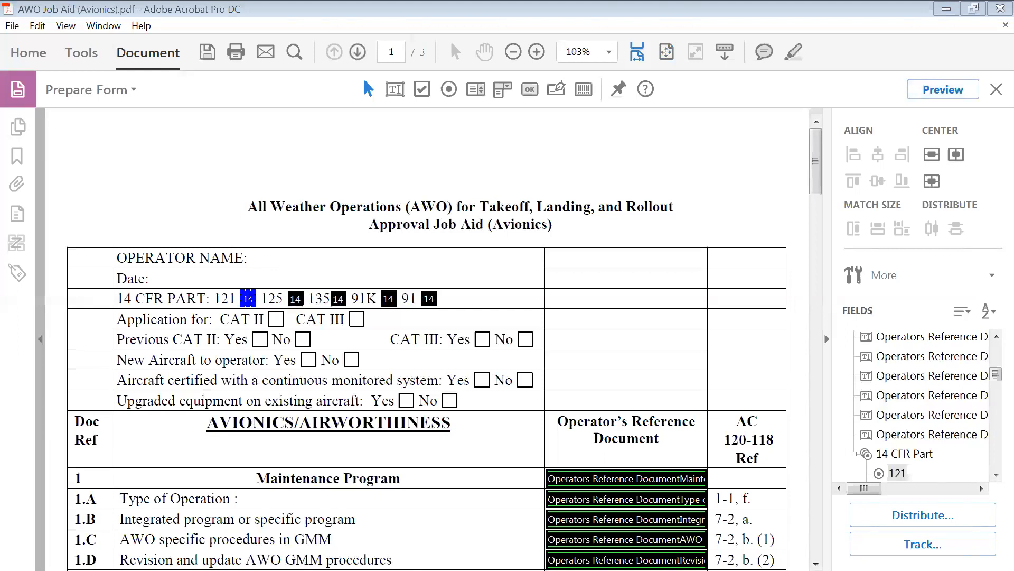
double_click(248, 299)
key("ctrl+c")
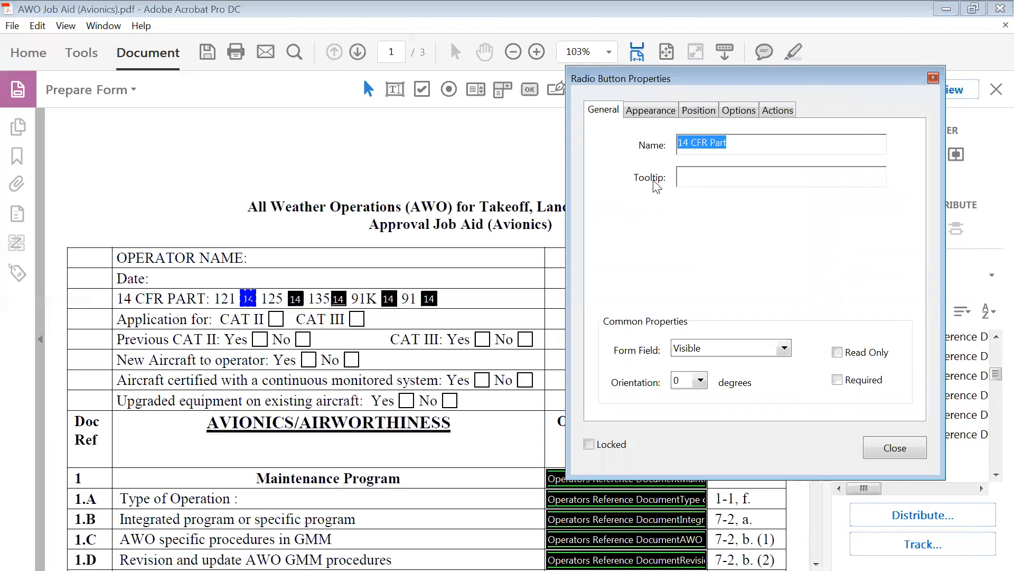
left_click(708, 175)
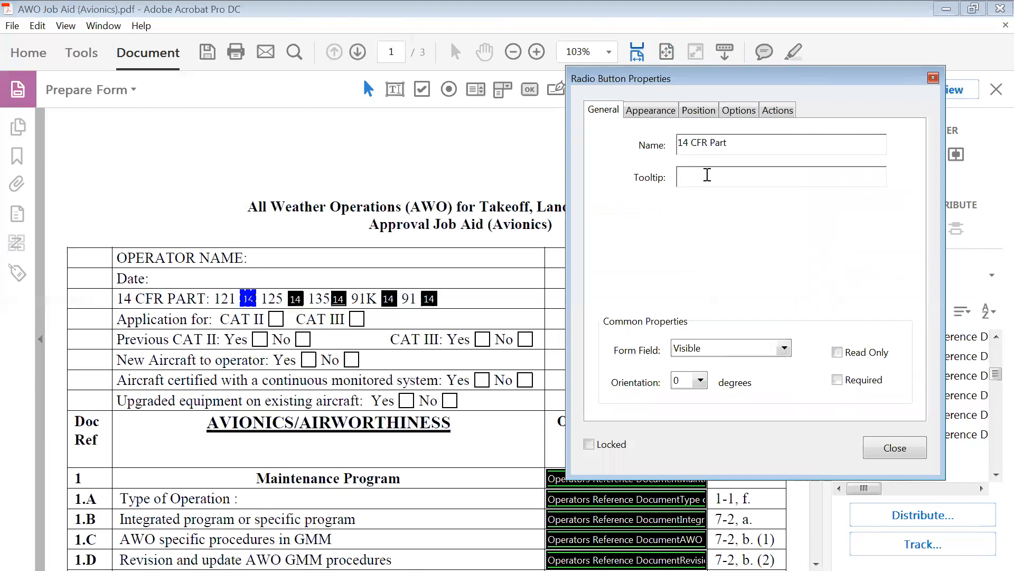
key("ctrl+v")
- Set the button style of the 121 radio button to Cross
left_click(739, 111)
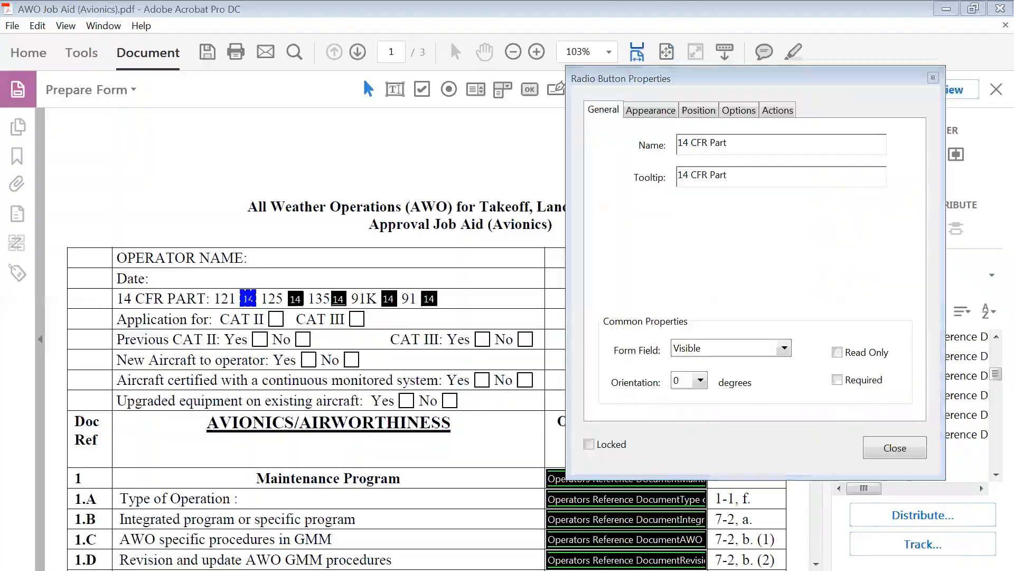
left_click(655, 111)
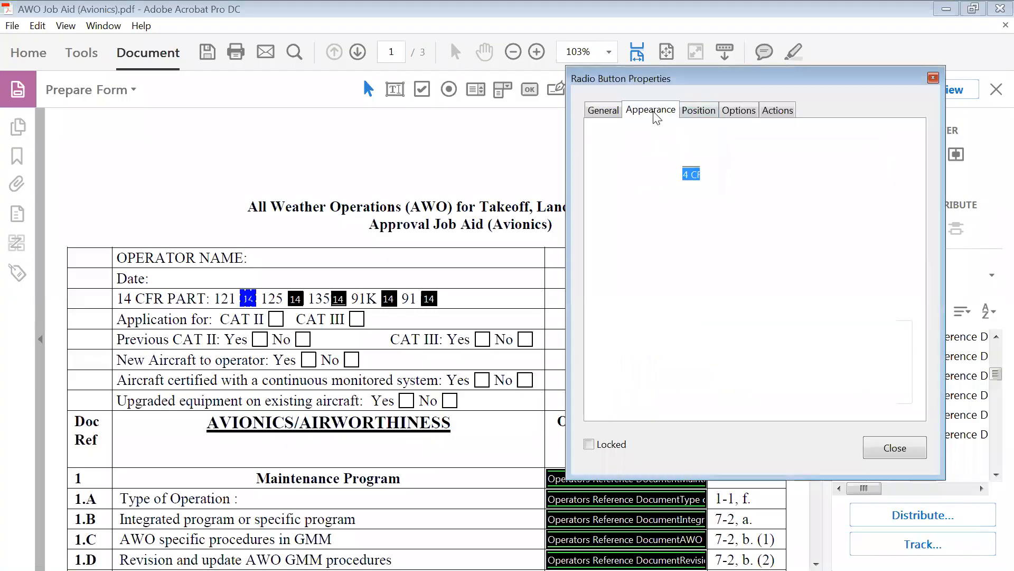
left_click(708, 111)
left_click(734, 112)
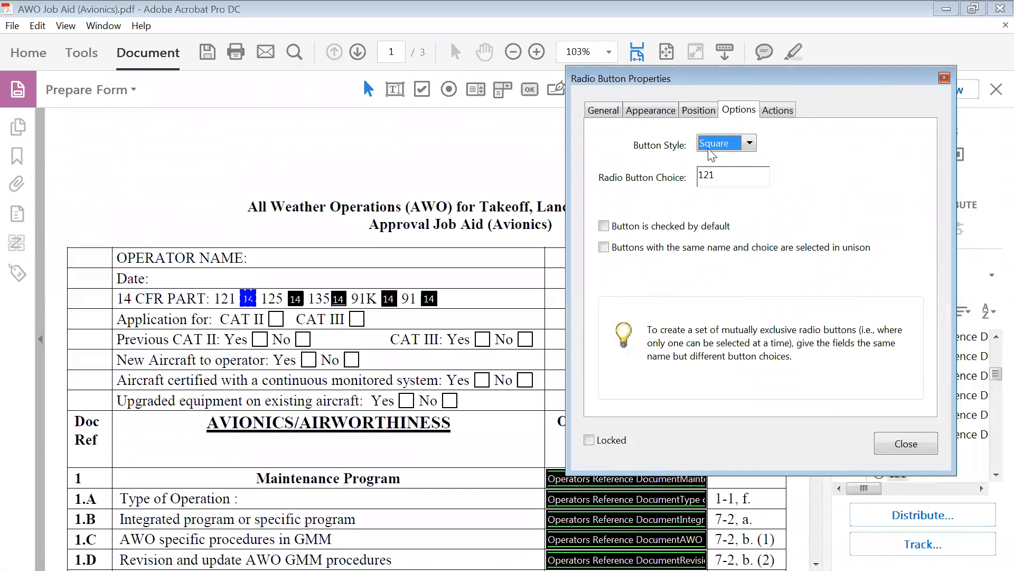
left_click(750, 142)
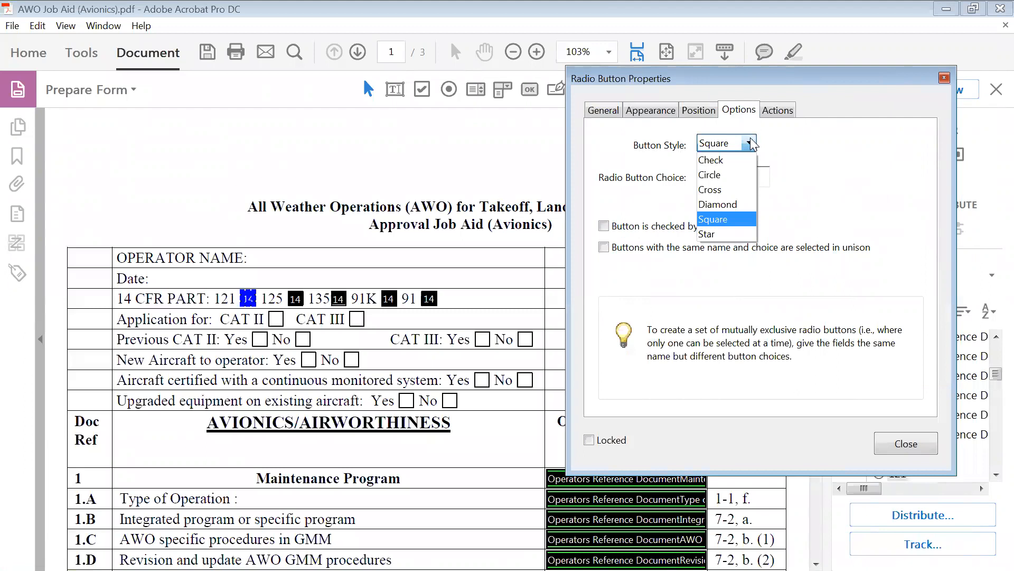
left_click(717, 190)
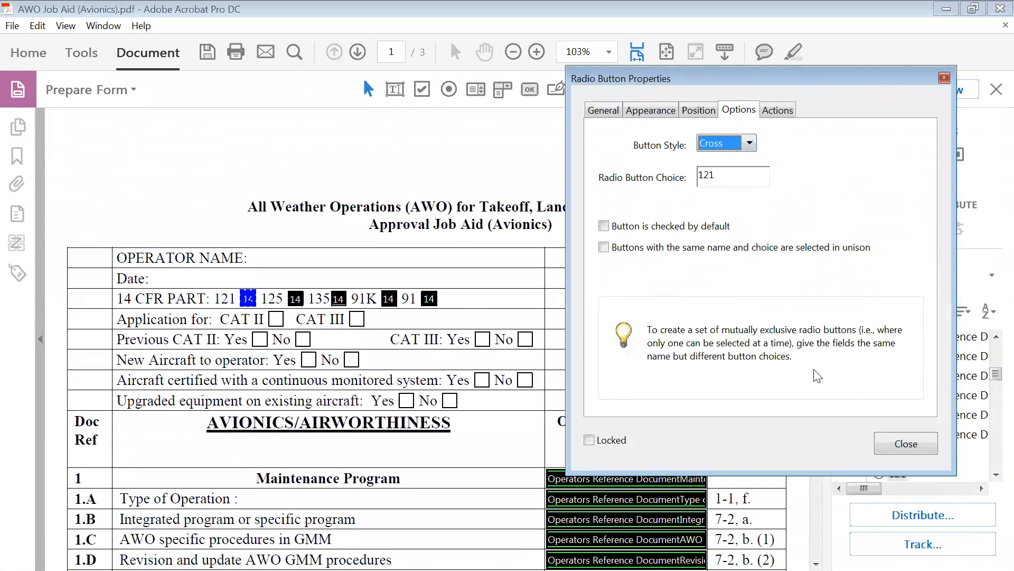
- Set the button style of the 125 and 135 radio buttons to Cross
left_click(296, 298)
left_click(295, 298)
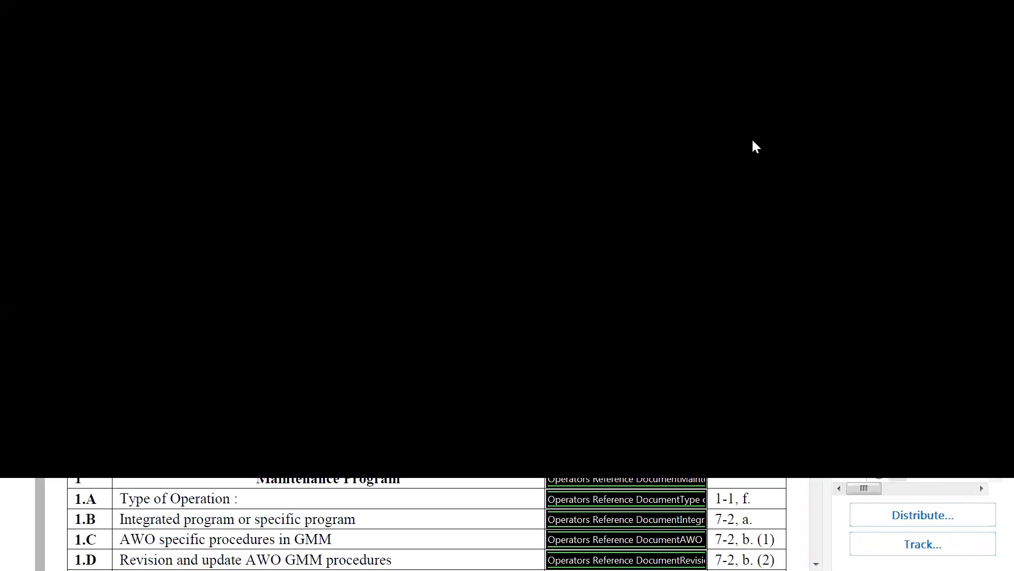
left_click(750, 141)
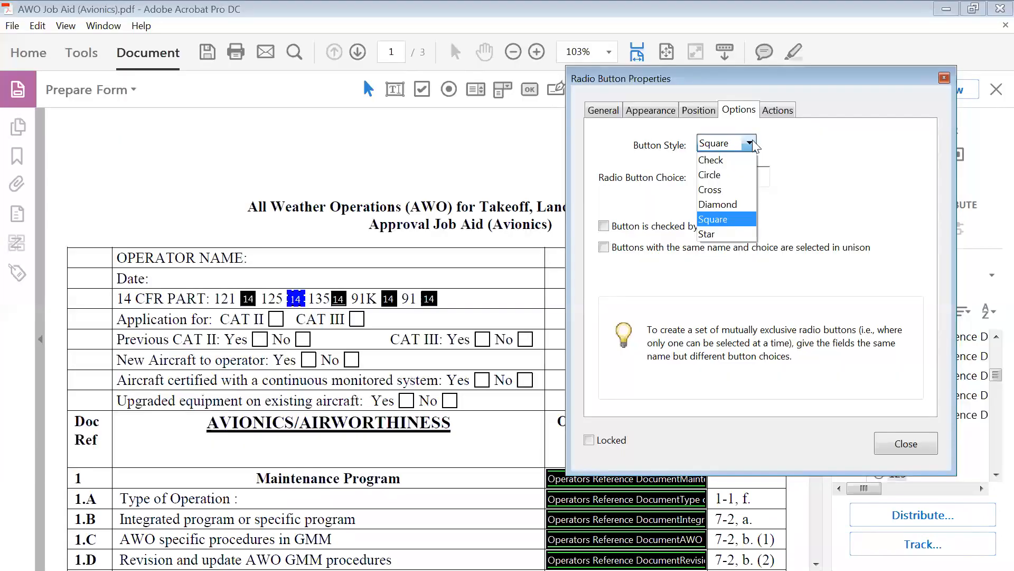
left_click(731, 186)
left_click(601, 111)
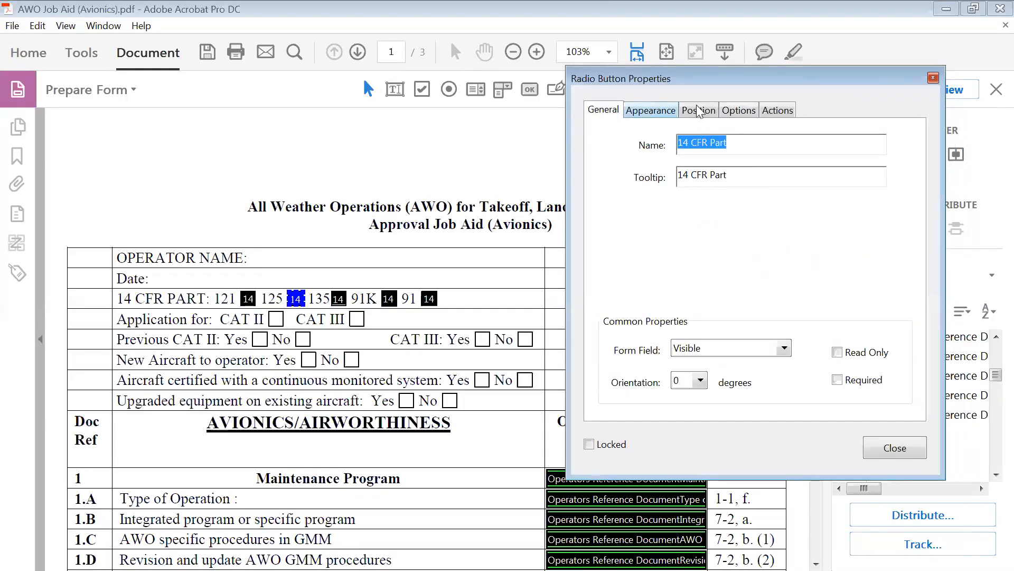
left_click(735, 111)
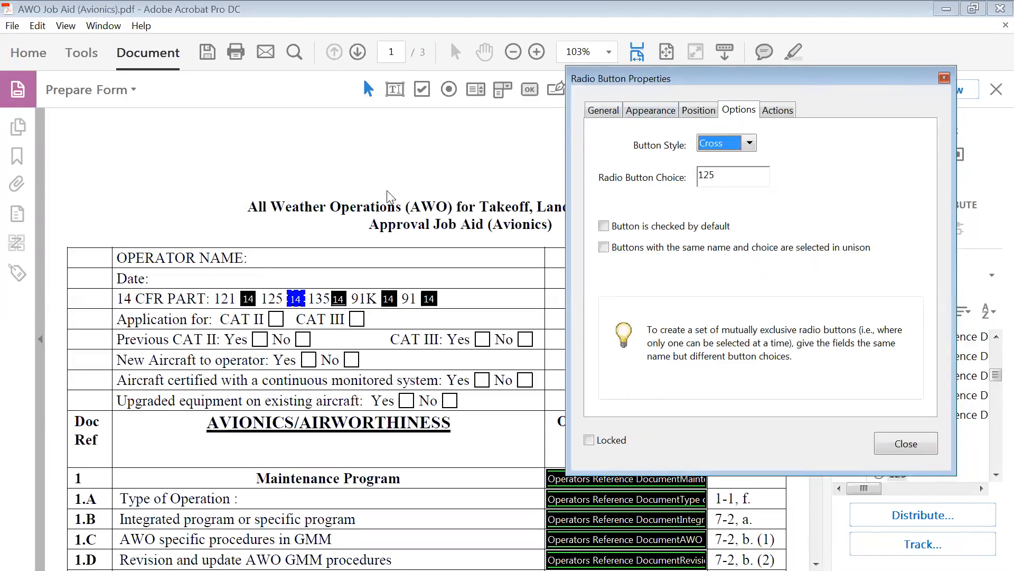
left_click(339, 298)
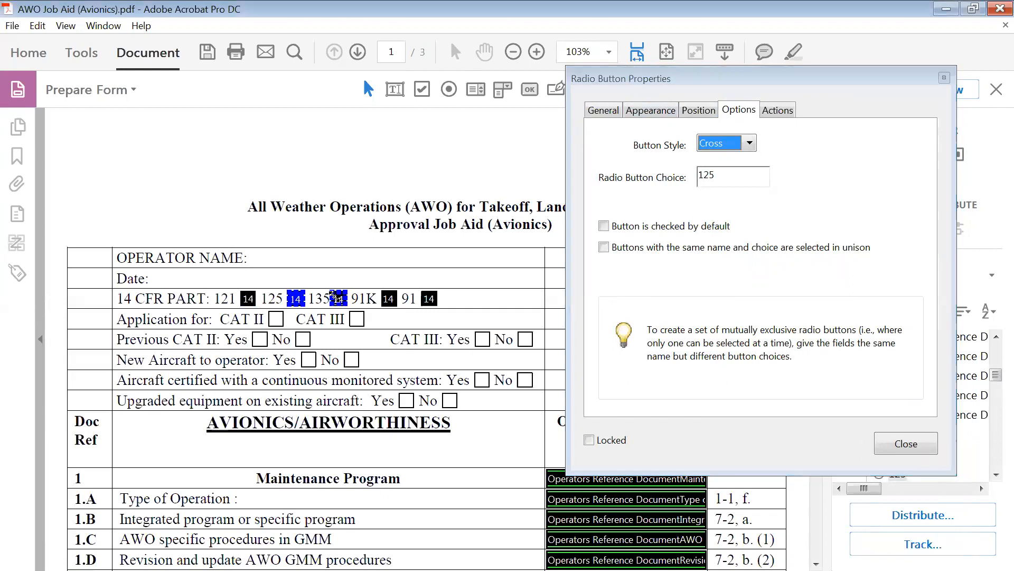
left_click(749, 143)
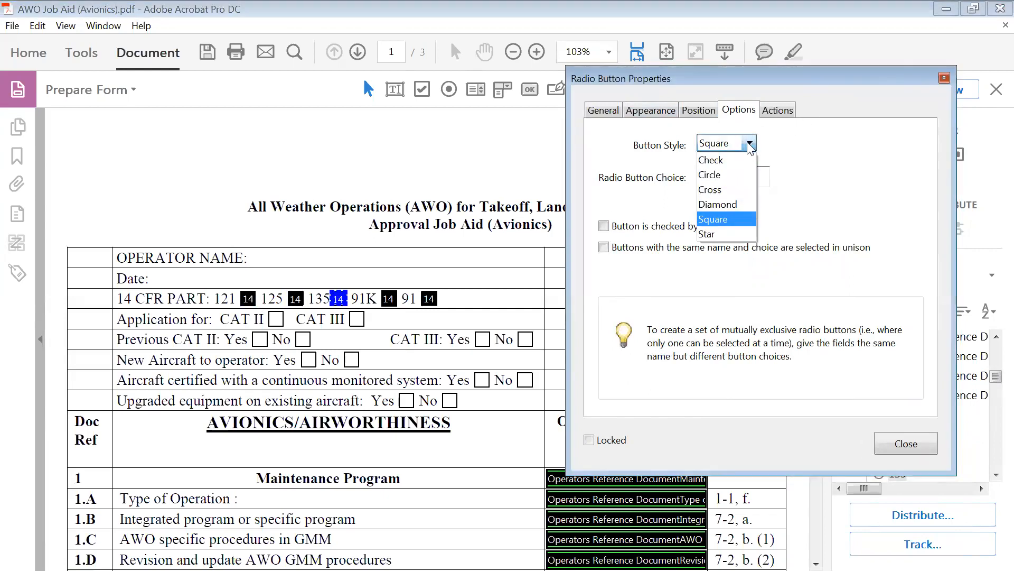
left_click(710, 189)
- Set the 91K and 91 radio buttons to the Cross style, and preview the form before returning to form editing
left_click(388, 299)
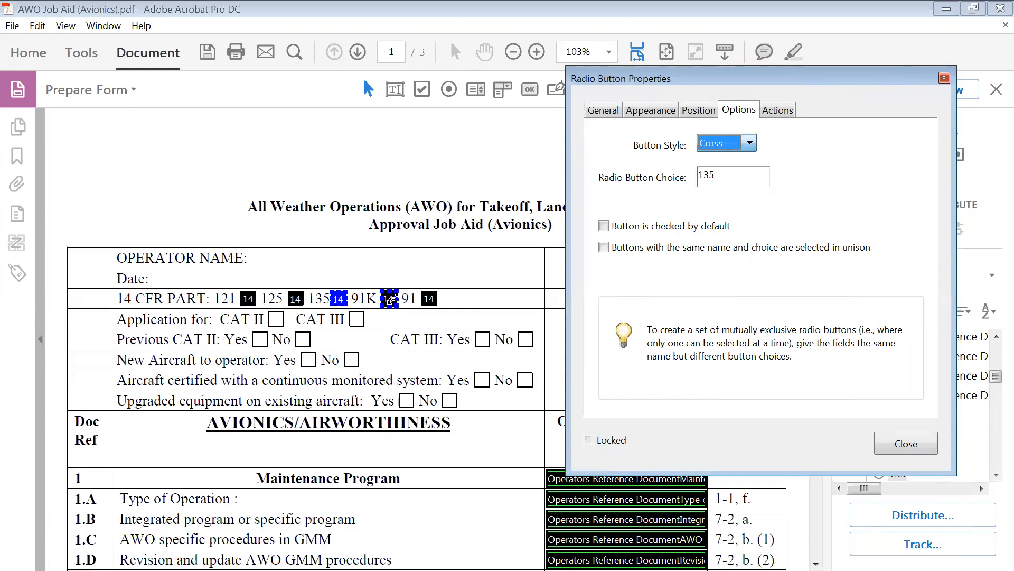
left_click(751, 144)
left_click(750, 143)
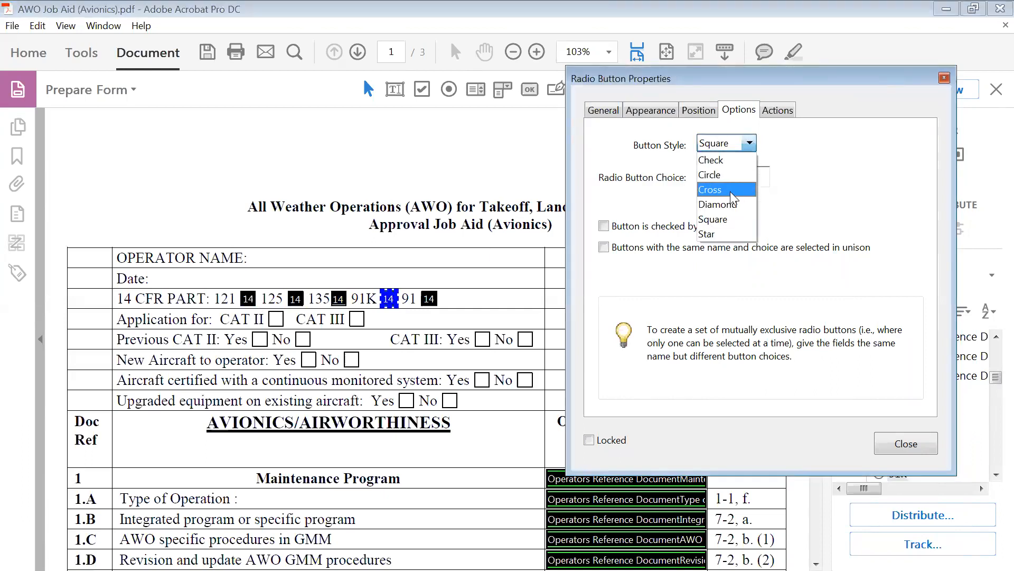
left_click(728, 192)
left_click(429, 298)
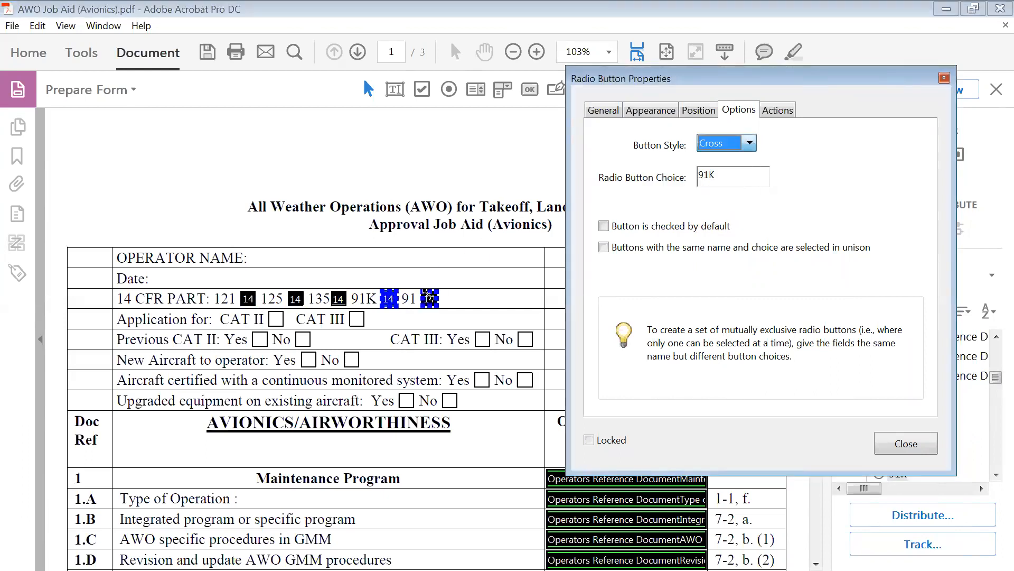
left_click(750, 143)
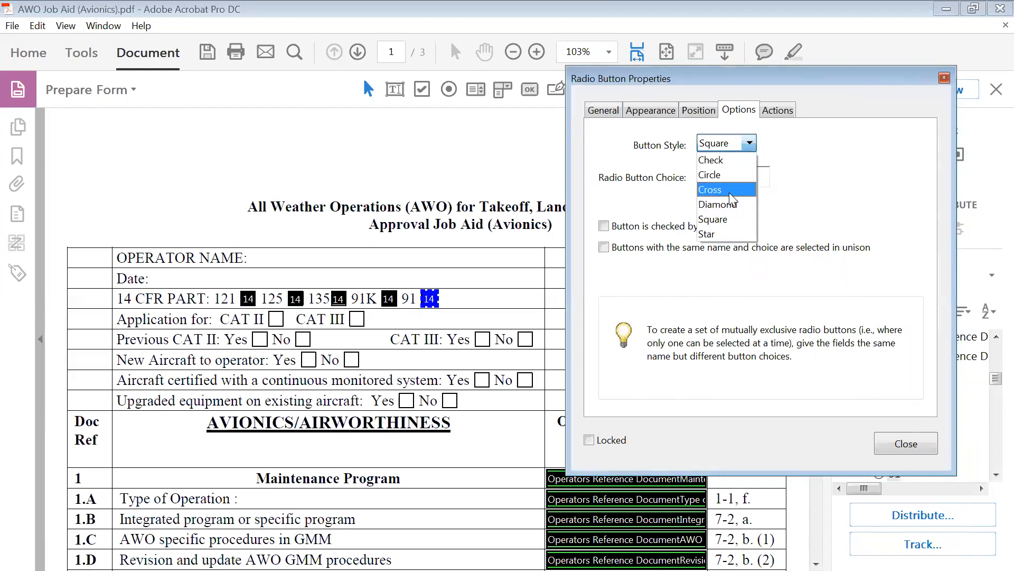
left_click(729, 191)
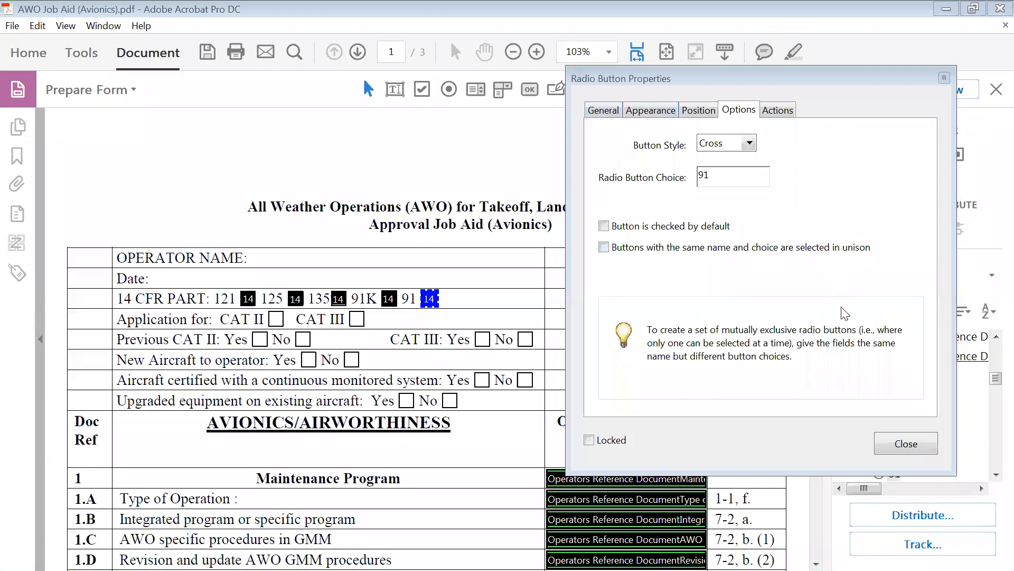
left_click(887, 442)
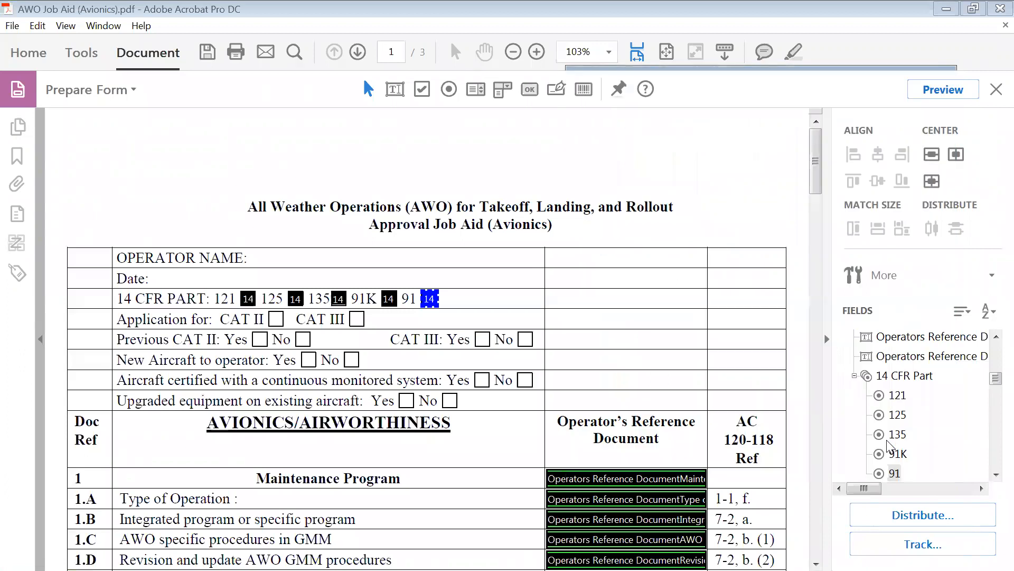
left_click(959, 95)
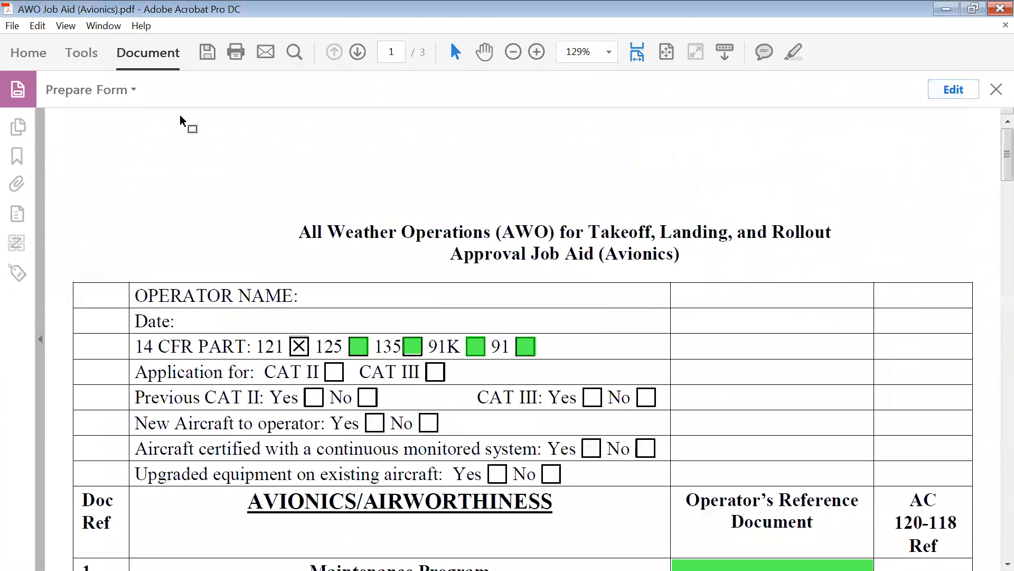
left_click(950, 91)
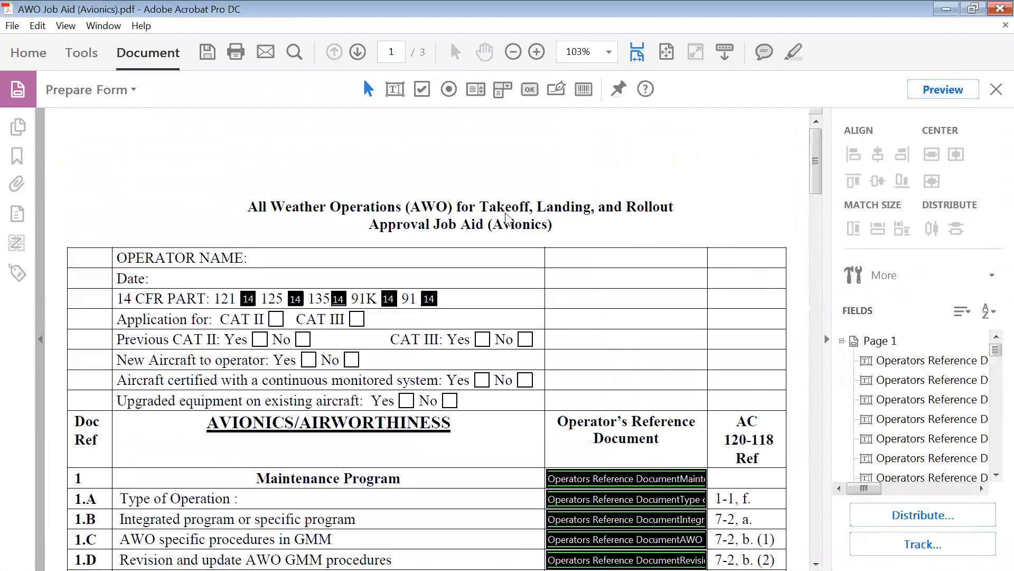
- Add a radio button over the CAT II box in the Application for row
left_click(449, 90)
left_click(283, 325)
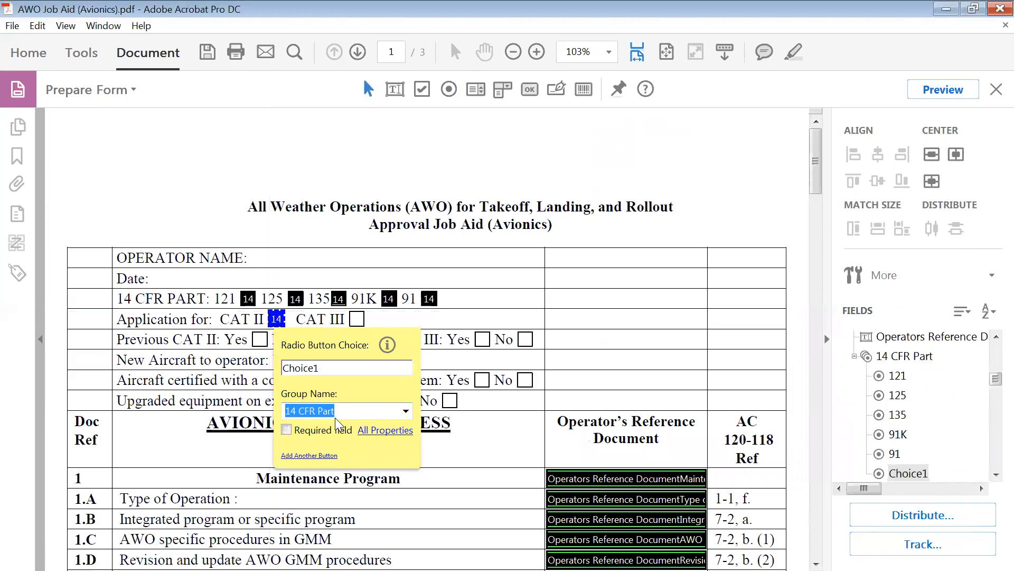
key("p")
key("p")
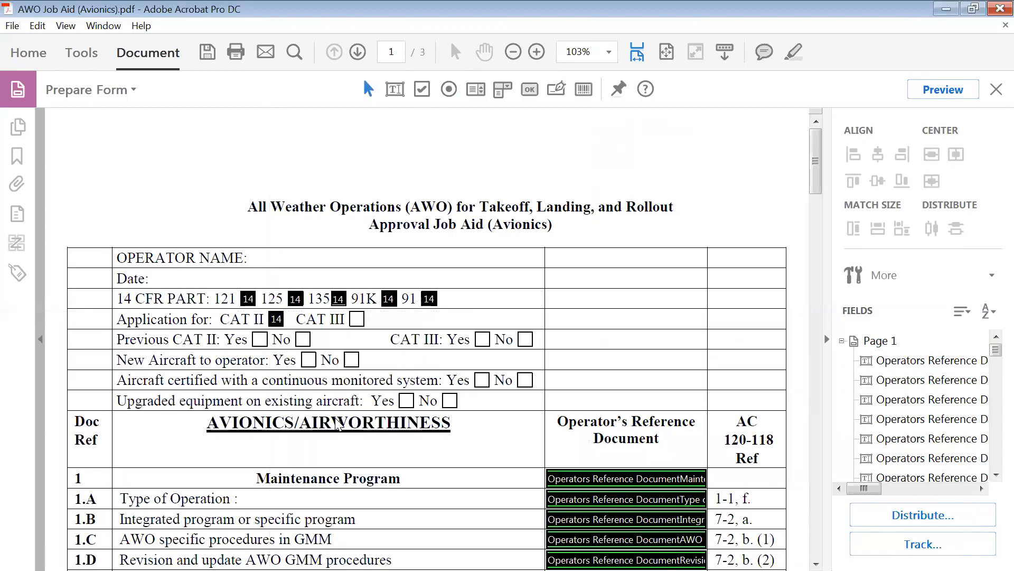
- Set both the name and the tooltip of the CAT II radio button to Application for
left_click(277, 319)
right_click(277, 319)
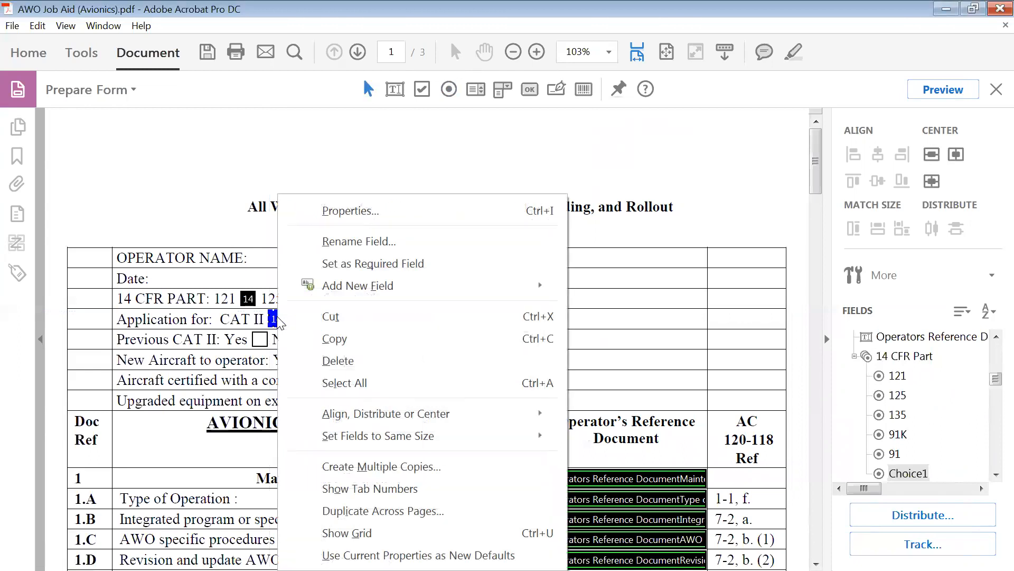
left_click(352, 213)
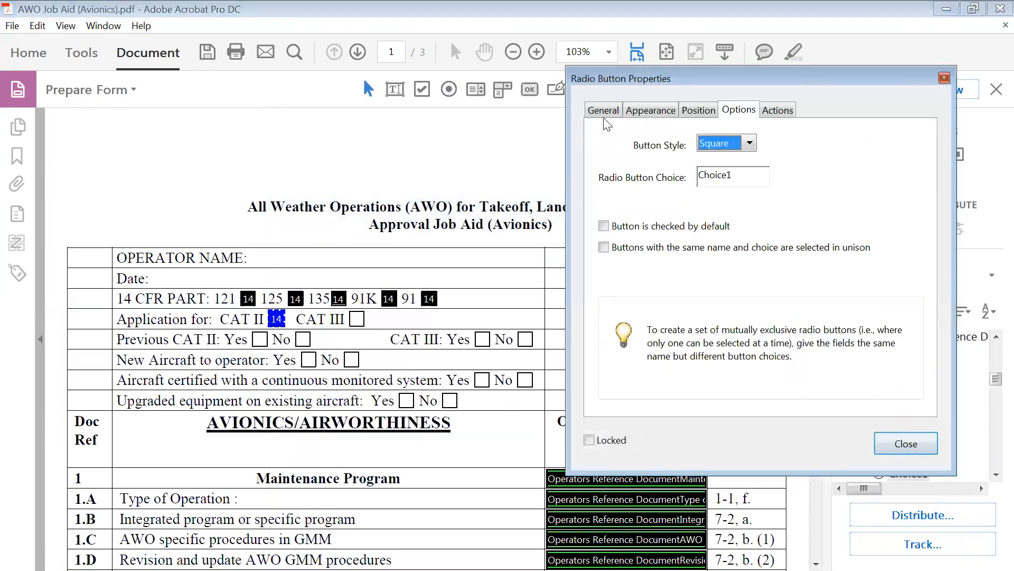
left_click(604, 112)
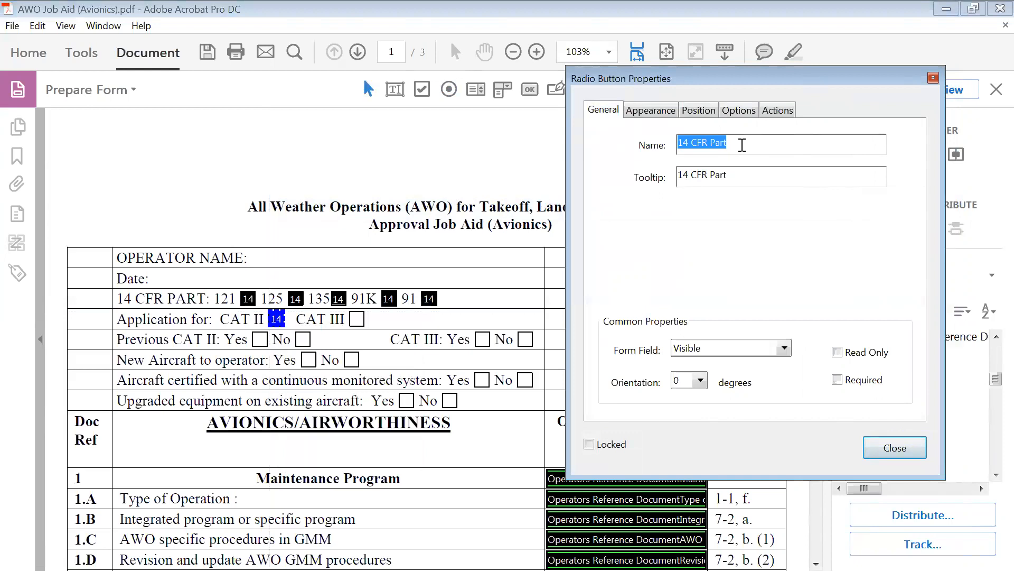
type("Appl")
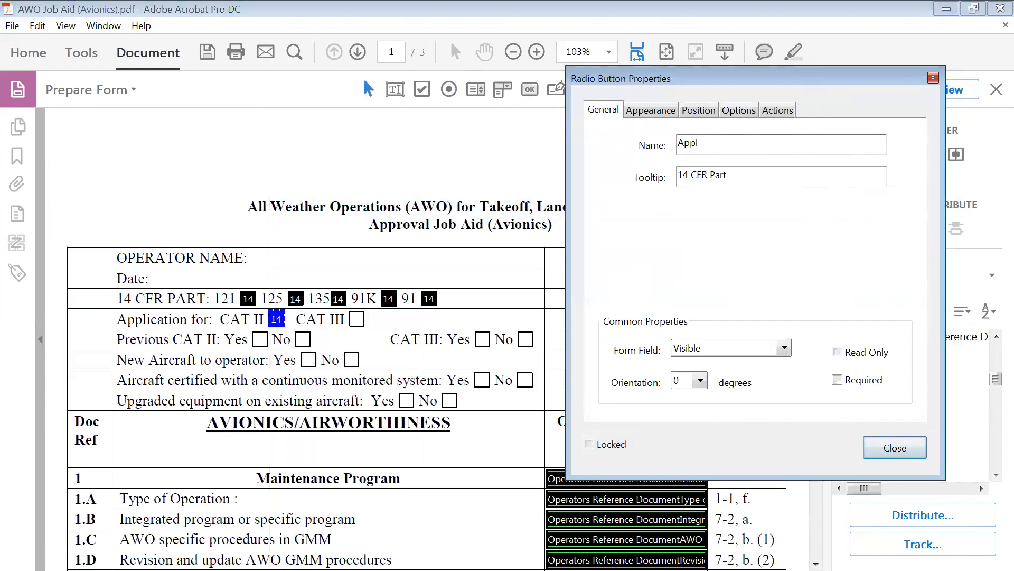
type("ication for")
left_click_drag(761, 143, 659, 152)
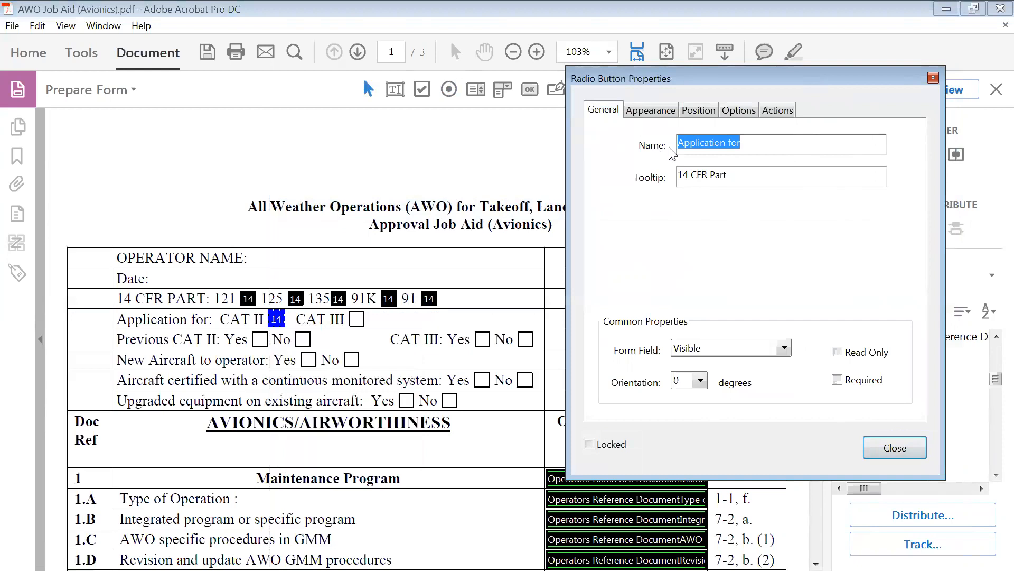
left_click(778, 142)
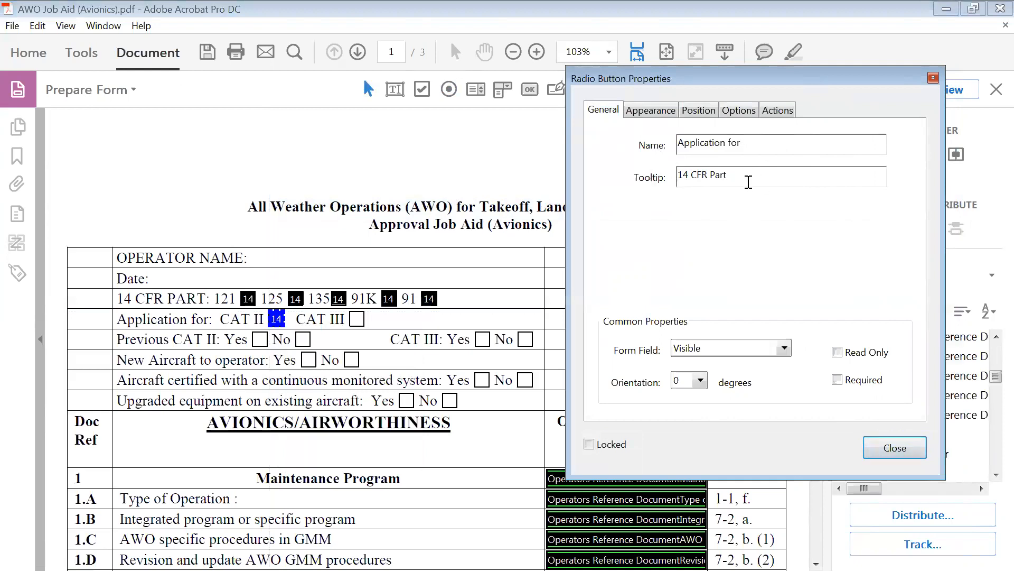
left_click_drag(748, 180, 667, 183)
key("ctrl+v")
left_click(895, 448)
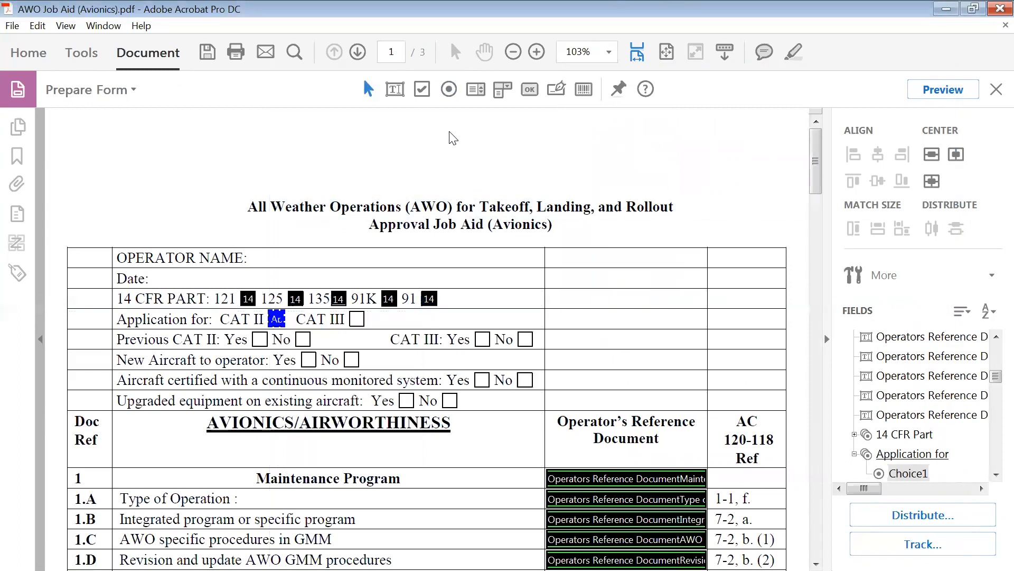
- Add a radio button over the CAT III box in the Application for group with the choice CAT III
left_click(454, 91)
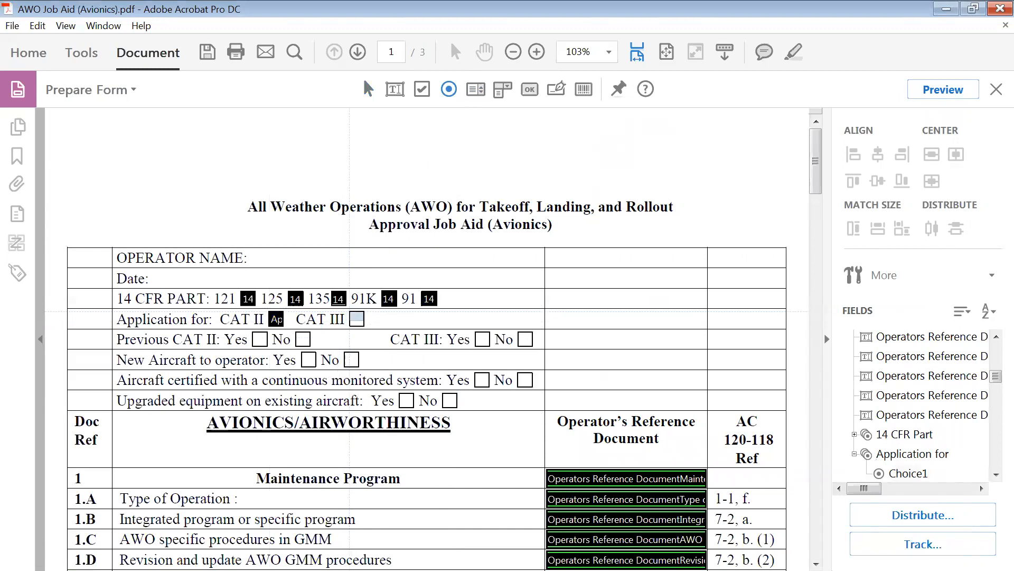
left_click(364, 331)
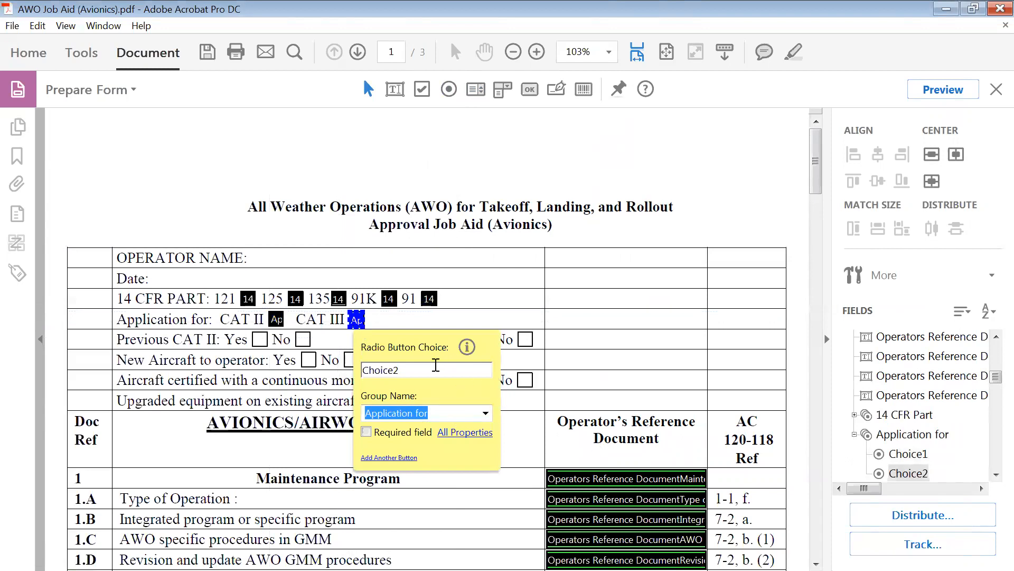
left_click_drag(422, 369, 380, 373)
type("C")
- Set the button style of the CAT III radio button to Cross
left_click(474, 432)
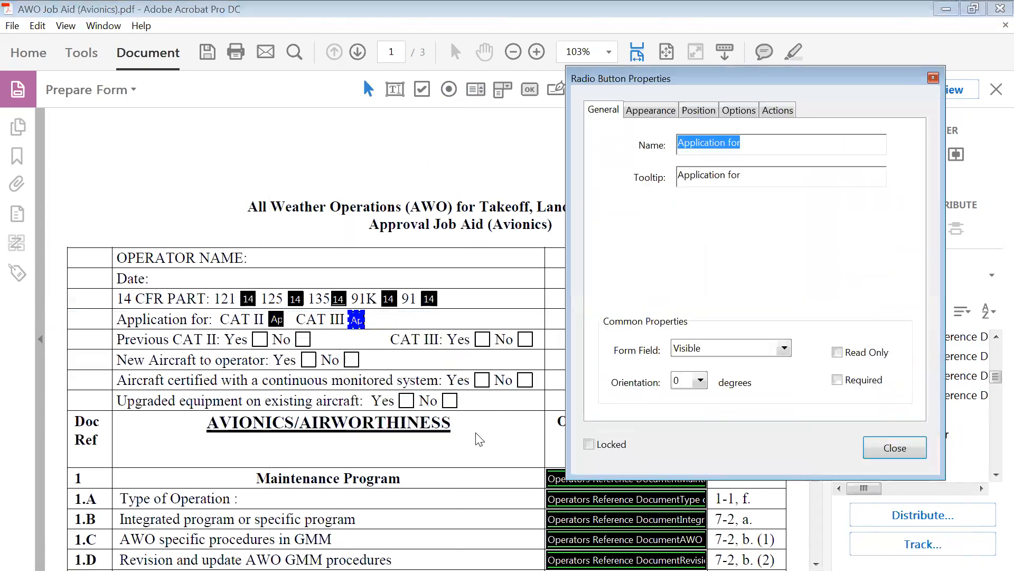
left_click(747, 112)
left_click(749, 144)
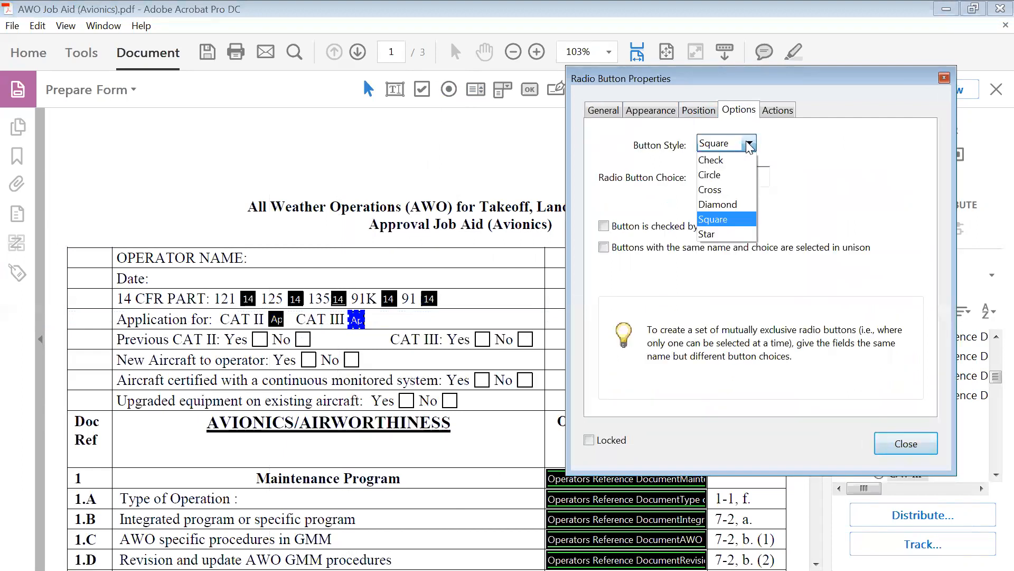
left_click(731, 187)
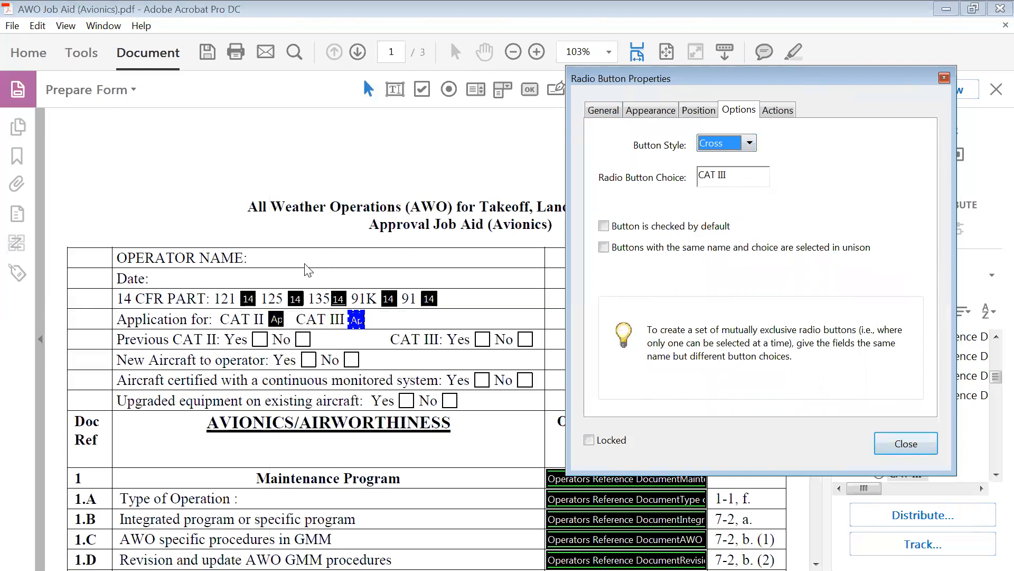
- Set the button style of the CAT II radio button in the Application for row to Cross
left_click(275, 319)
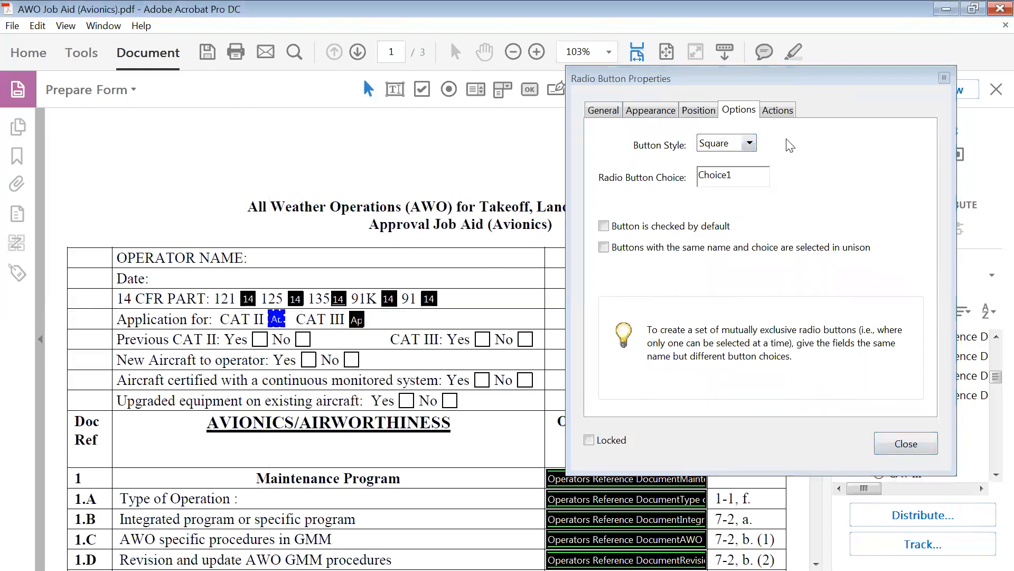
left_click(752, 146)
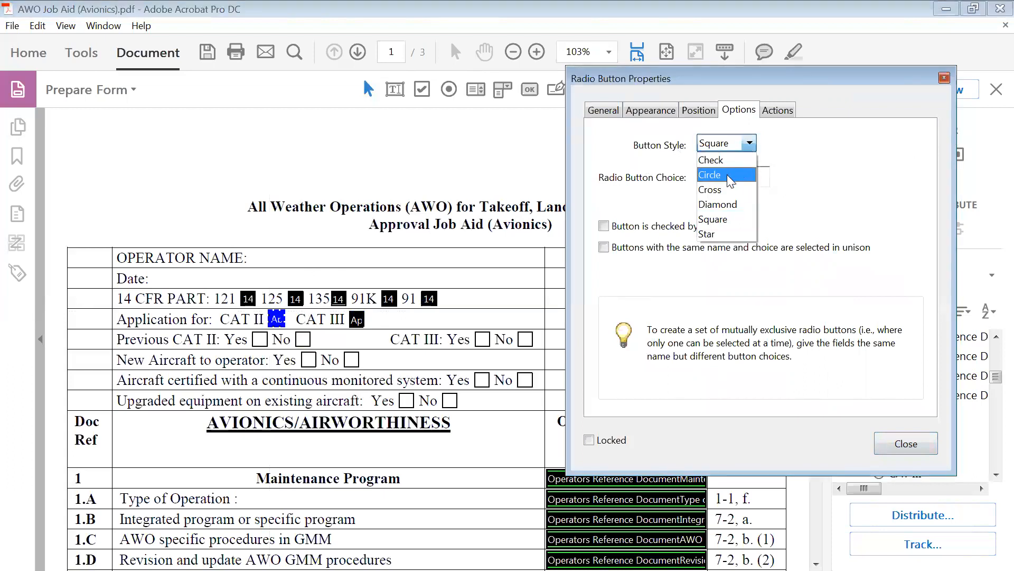
left_click(703, 191)
- Set the radio button choice of the CAT II button to CAT II and close its properties
left_click(597, 111)
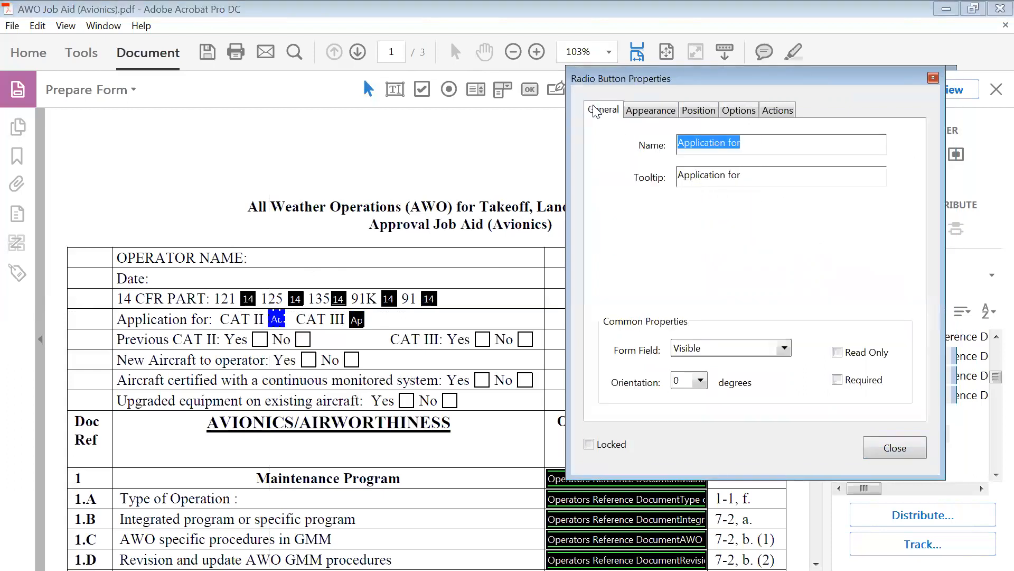
left_click(735, 111)
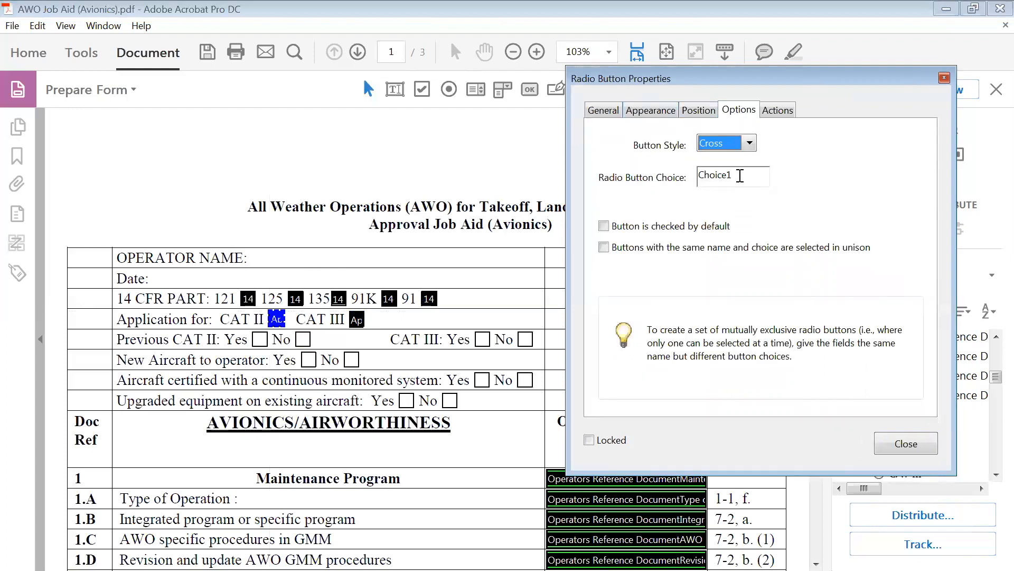
key("Tab")
left_click_drag(759, 176, 692, 174)
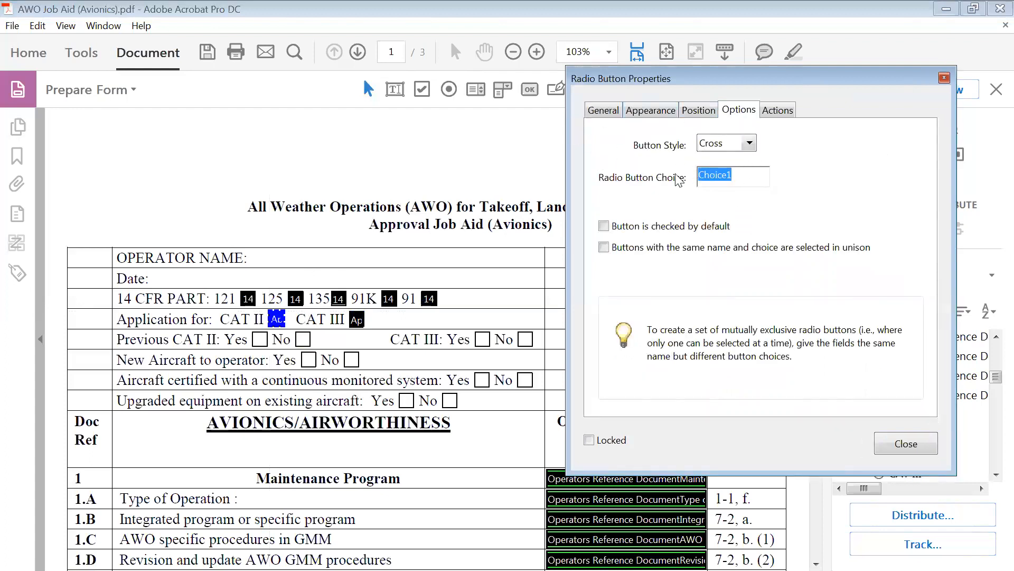
type("C")
key("BackSpace")
key("BackSpace")
key("BackSpace")
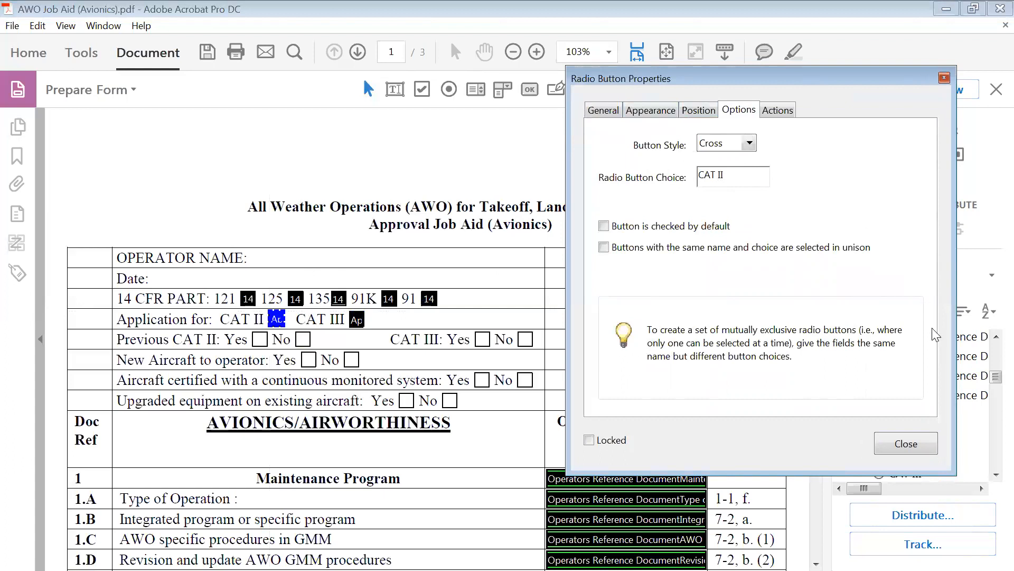
left_click(906, 444)
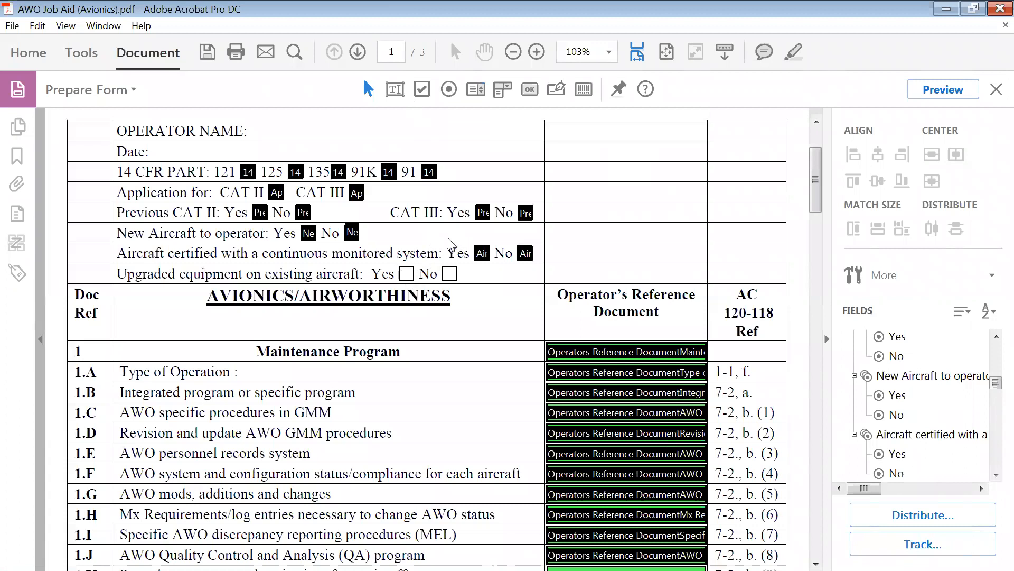
- Duplicate the Yes and No radio buttons of the continuous monitored system row and position the copies over the Upgraded equipment on existing aircraft boxes
left_click_drag(458, 230, 548, 273)
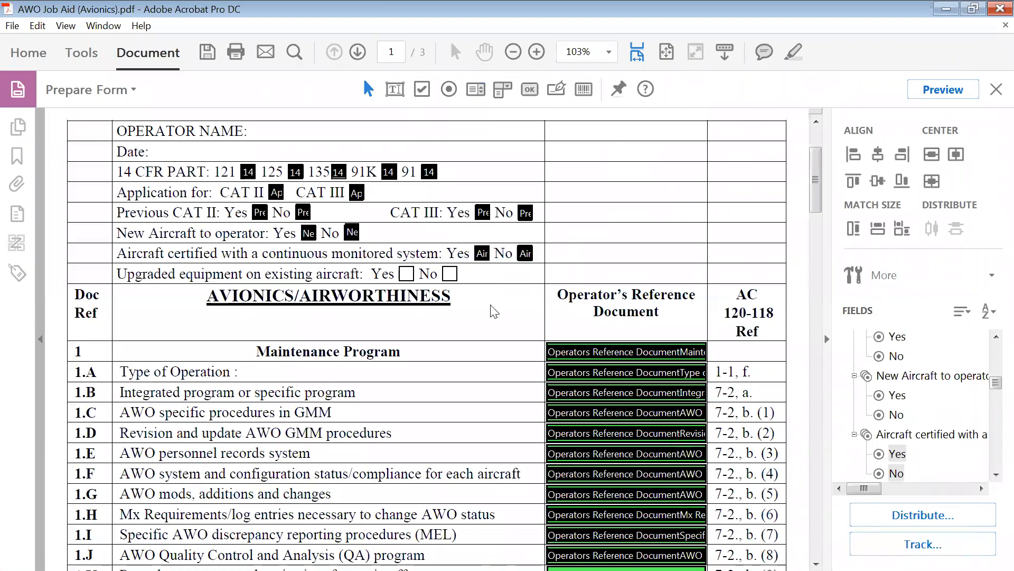
key("ctrl+v")
key("Up")
key("Up")
key("Up")
key("Up")
key("Up")
key("Up")
key("Up")
key("Up")
key("Up")
key("Up")
key("Up")
key("Up")
key("Up")
key("Up")
key("Up")
key("Up")
key("Up")
key("Up")
key("Up")
key("Up")
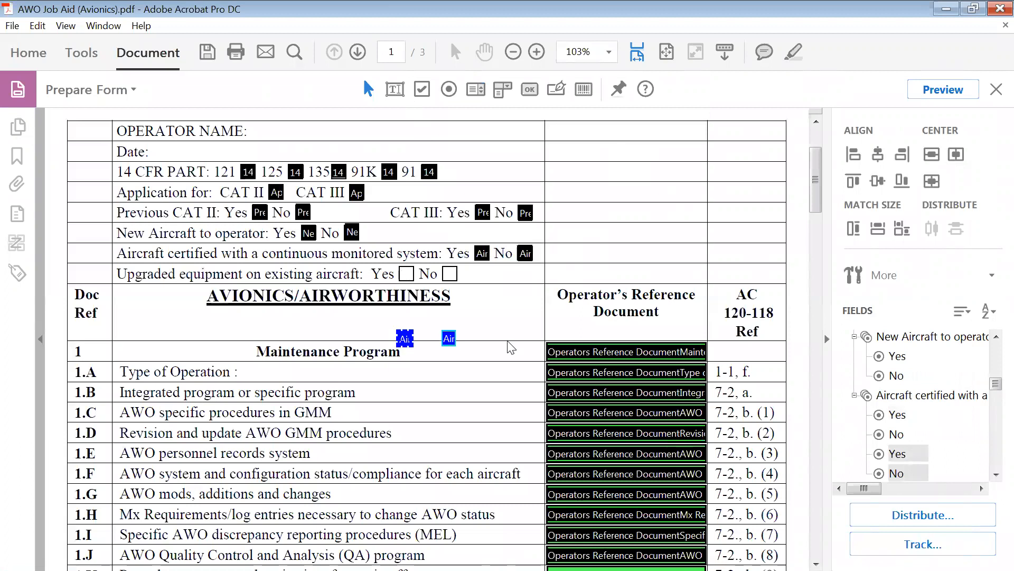
key("Up")
key("Up")
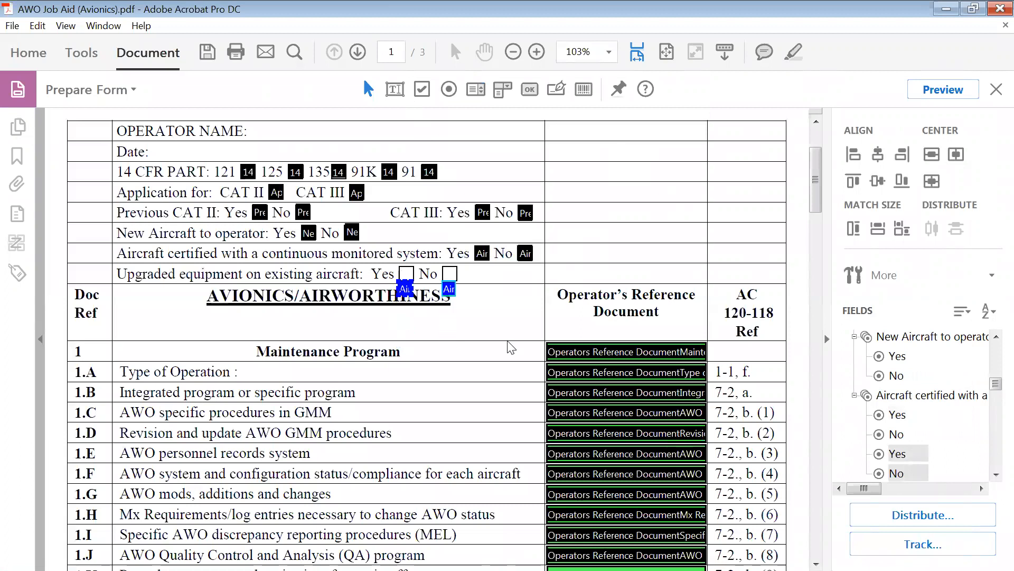
key("Up")
key("Up")
key("Up")
key("Up")
key("Up")
key("Up")
key("Up")
key("Up")
key("Up")
key("Up")
key("Up")
key("Up")
key("Up")
key("Up")
key("Up")
key("Up")
key("Up")
key("Up")
key("Up")
key("Up")
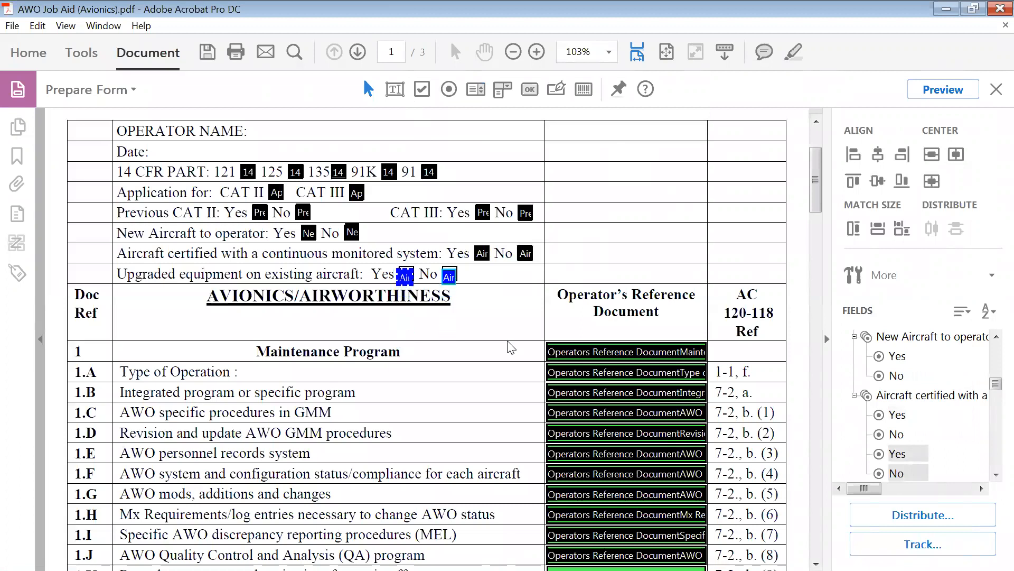
key("Right")
key("Right")
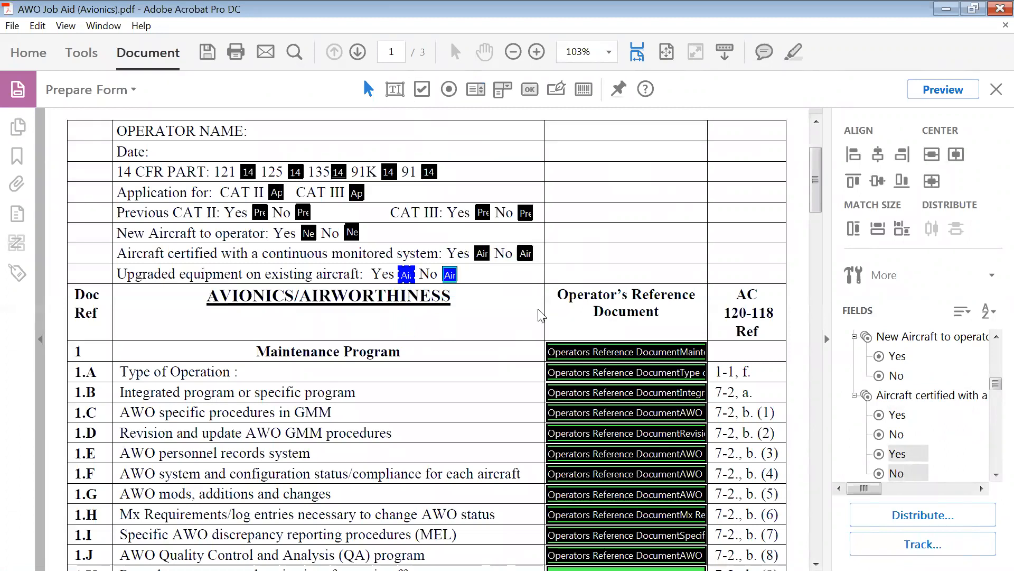
left_click(490, 286)
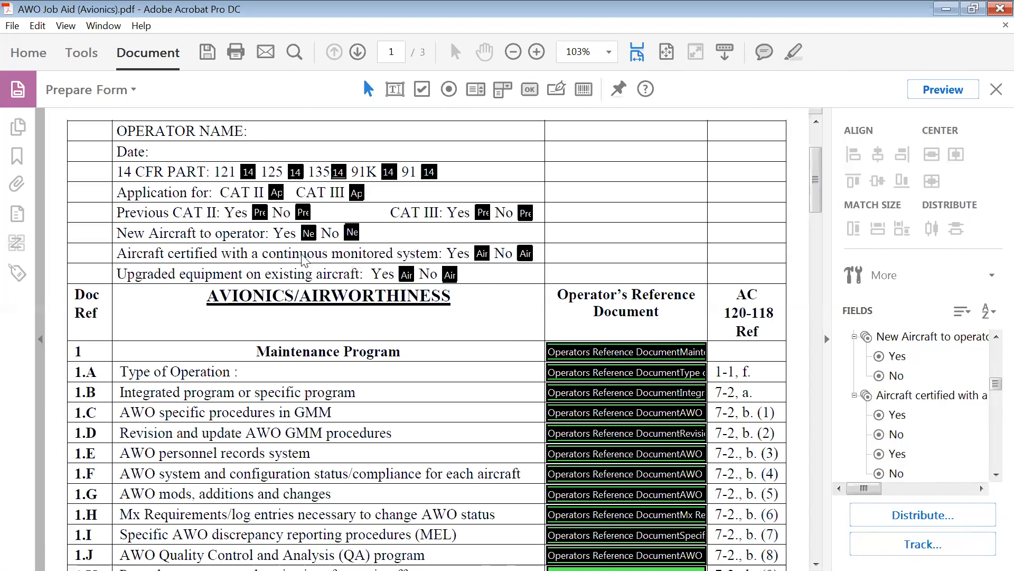
- Clear the tooltip of the No radio button in the Upgraded equipment row and rename the button Upgraded equipment on existing aircraft
right_click(405, 271)
left_click(459, 221)
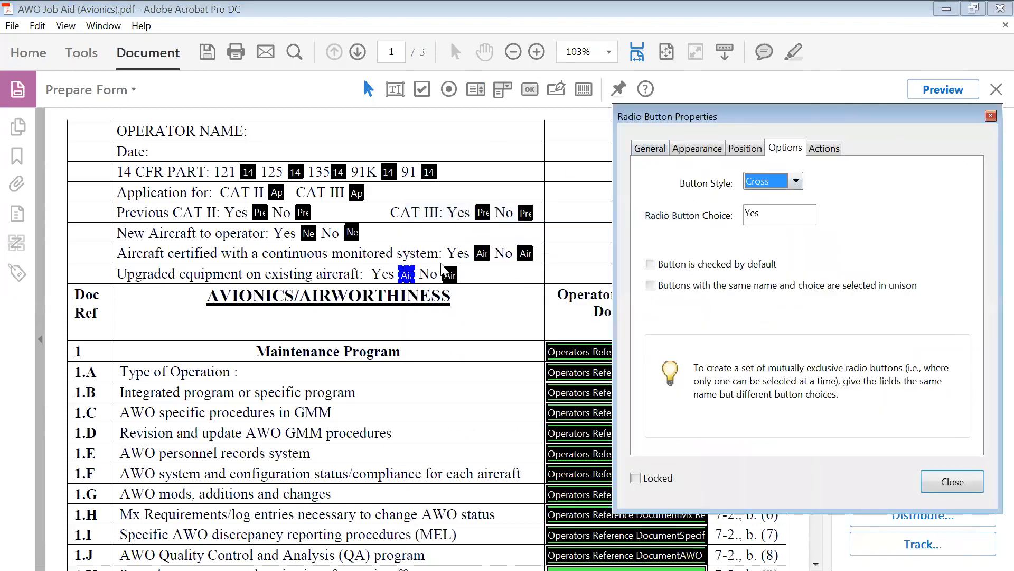
left_click(449, 278)
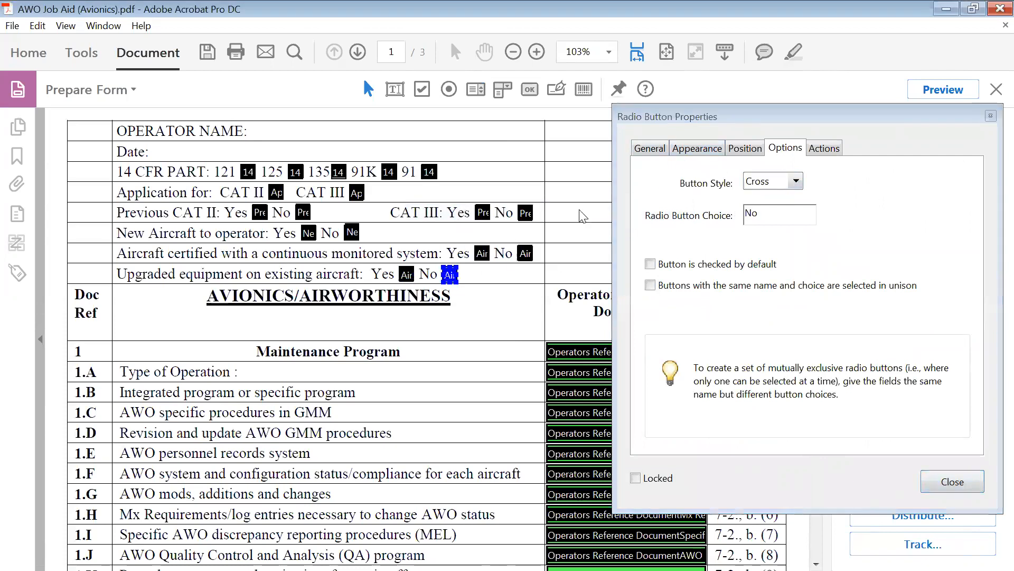
left_click(648, 148)
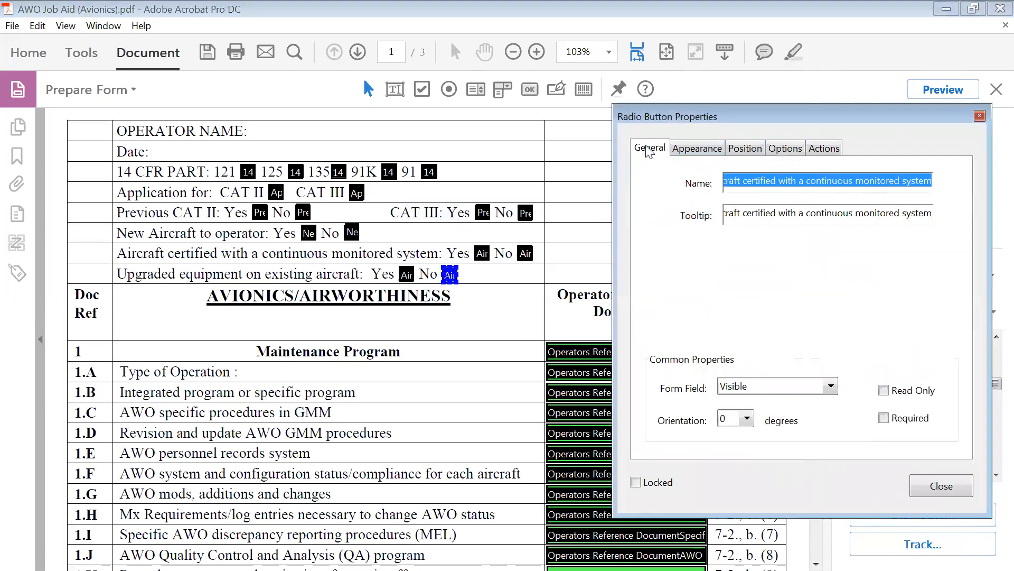
key("BackSpace")
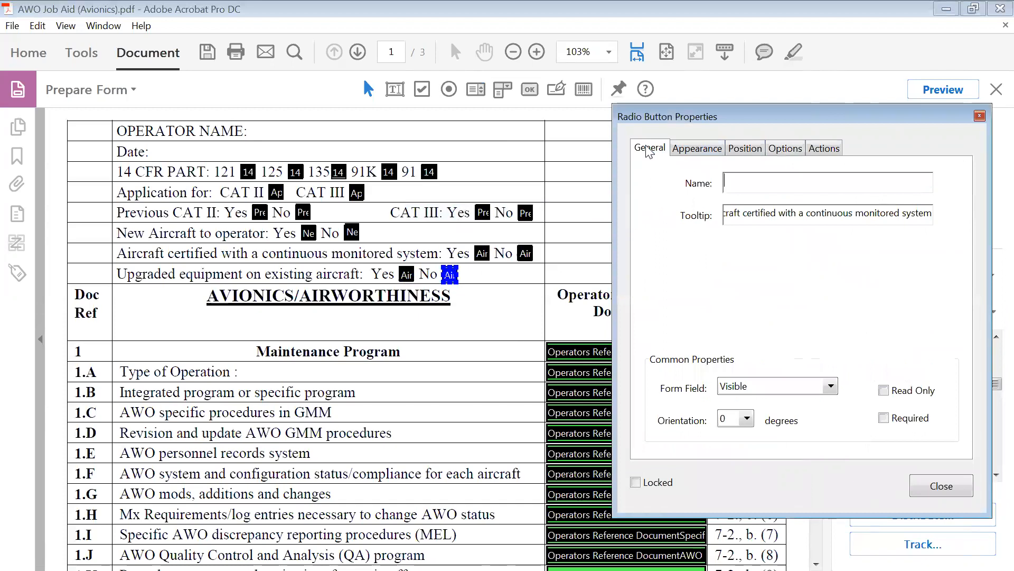
triple_click(800, 211)
key("BackSpace")
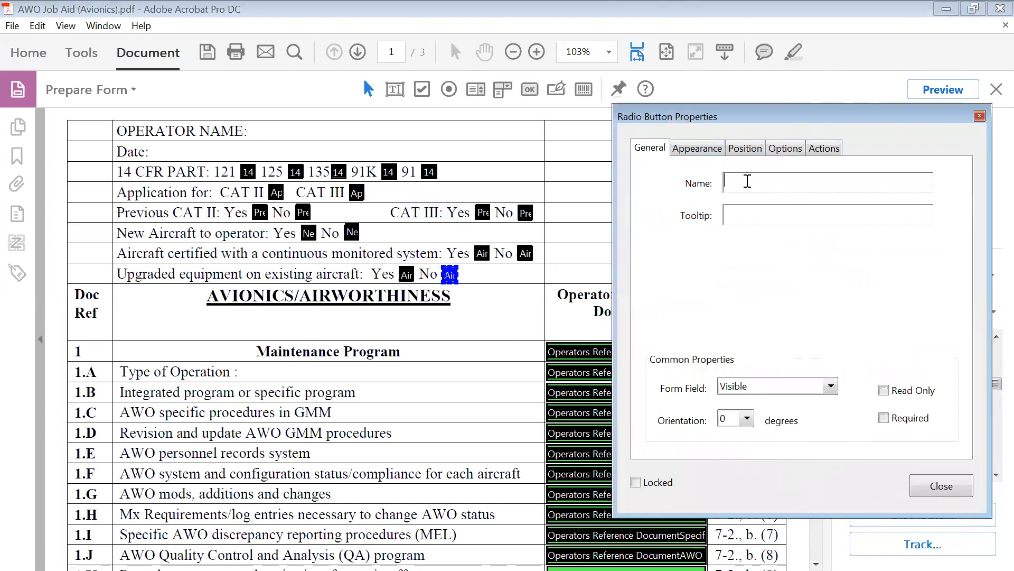
type("Upgraded")
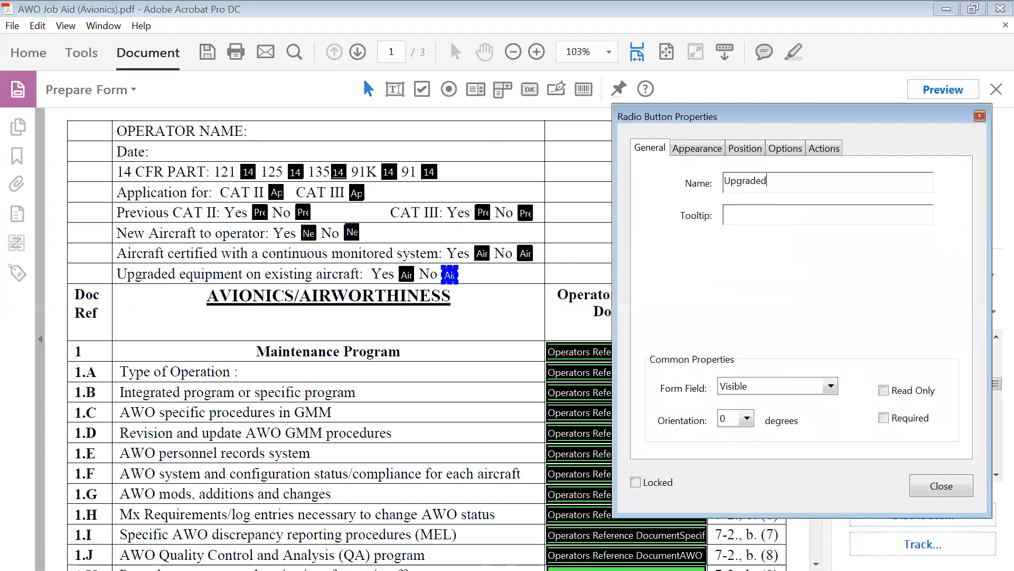
type(" equipment on existing aircraft")
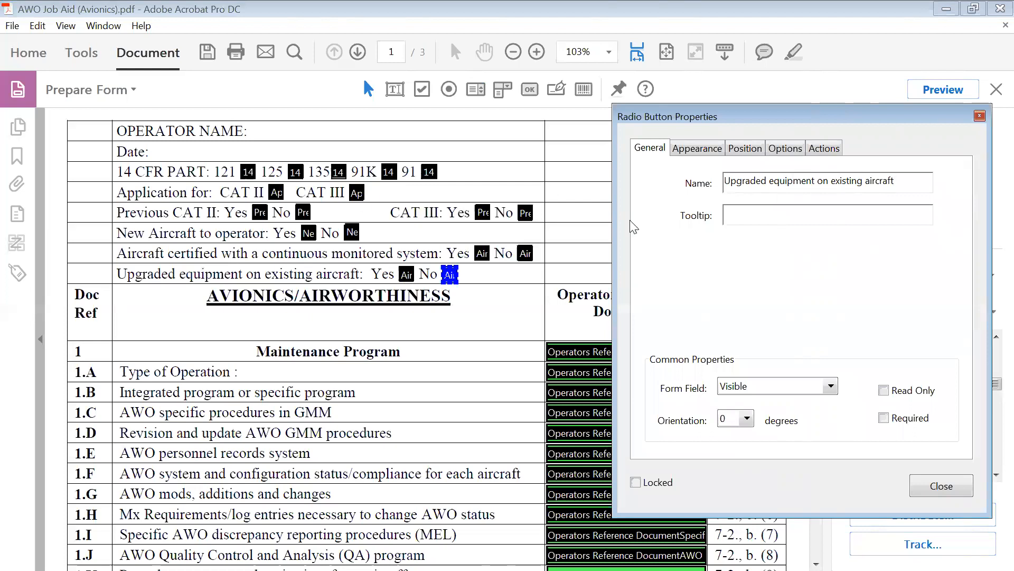
- Copy the No button's name, Upgraded equipment on existing aircraft, into its tooltip
left_click_drag(906, 183, 705, 186)
key("ctrl+c")
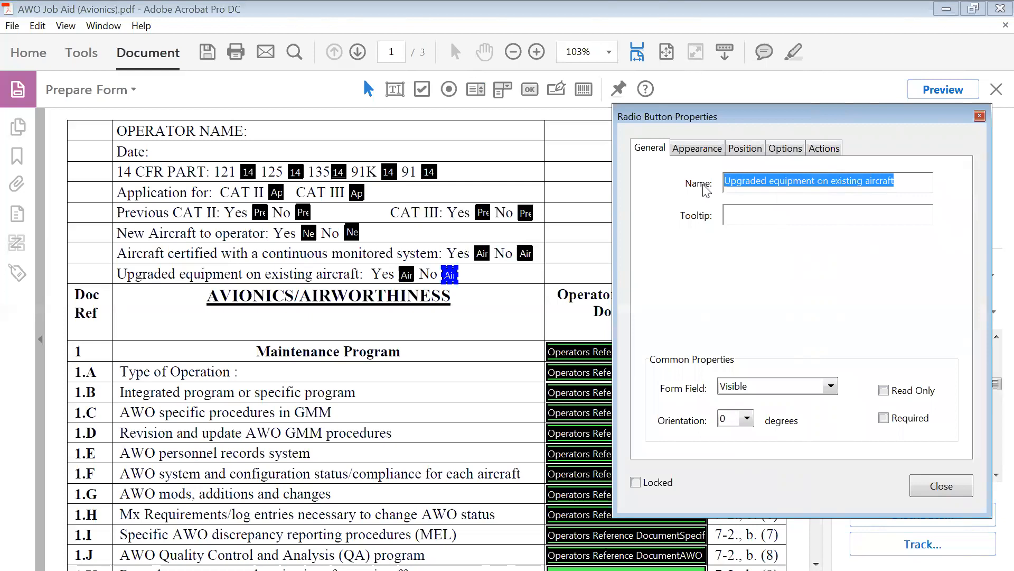
left_click(753, 216)
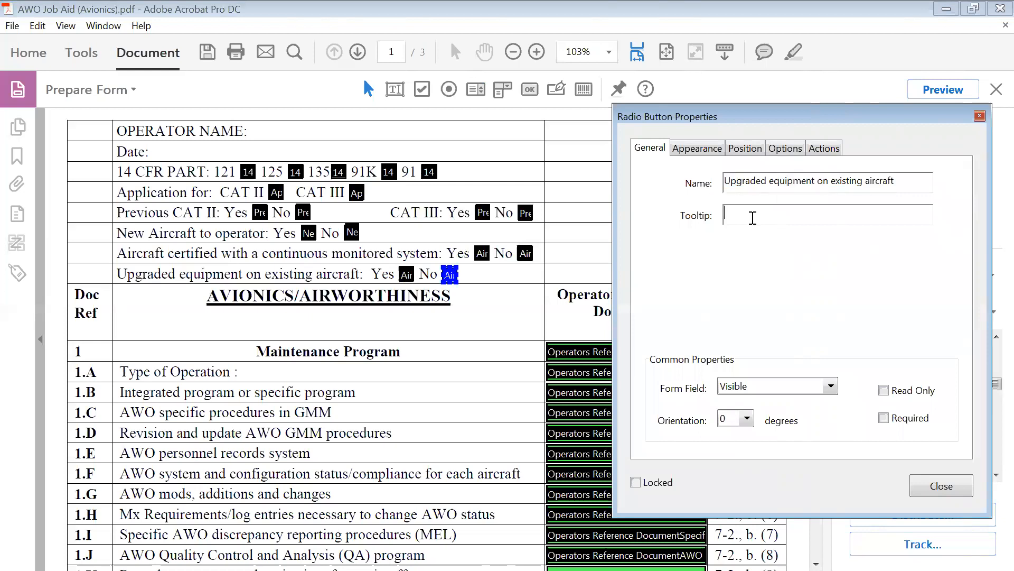
key("ctrl+v")
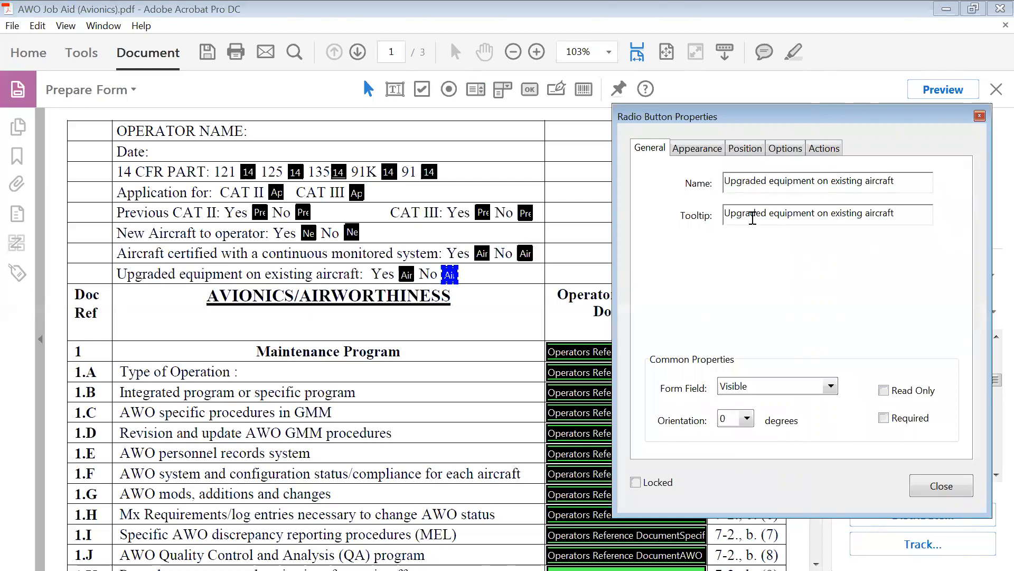
- Set both the name and tooltip of the row's Yes radio button to Upgraded equipment on existing aircraft, and close the properties
left_click(404, 273)
left_click(404, 273)
left_click(856, 181)
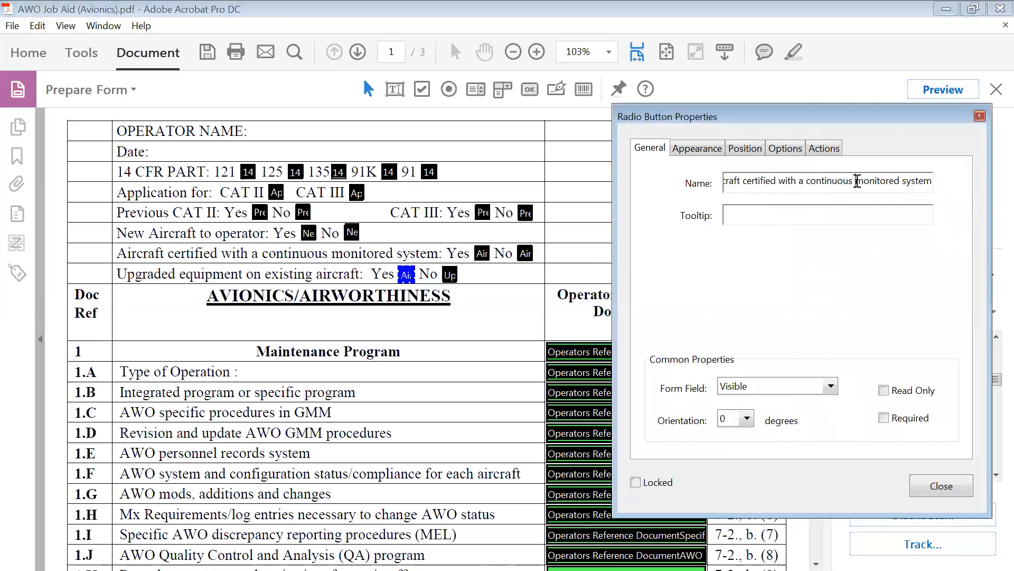
key("ctrl+a")
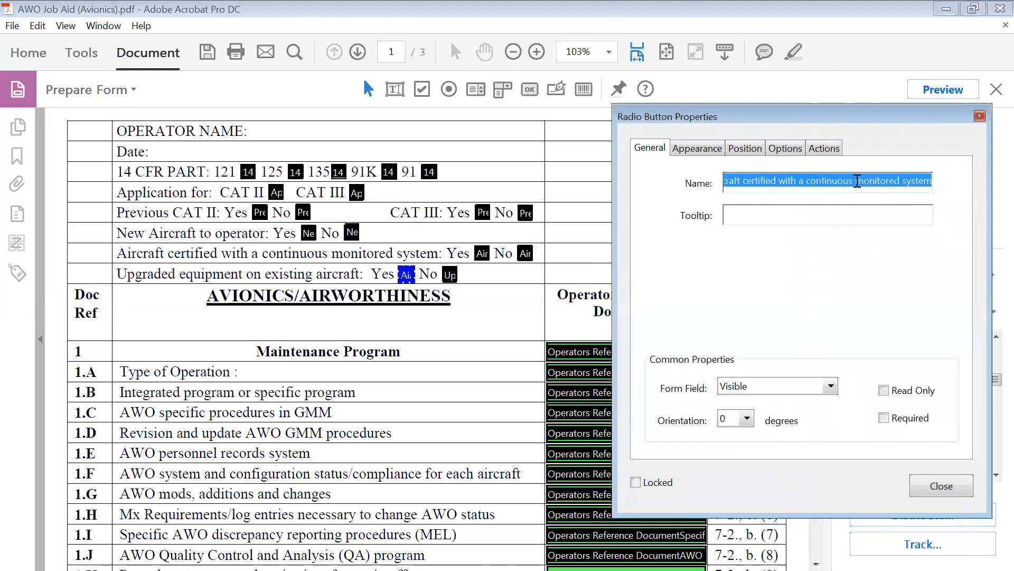
key("BackSpace")
key("ctrl+v")
left_click(840, 213)
key("ctrl+v")
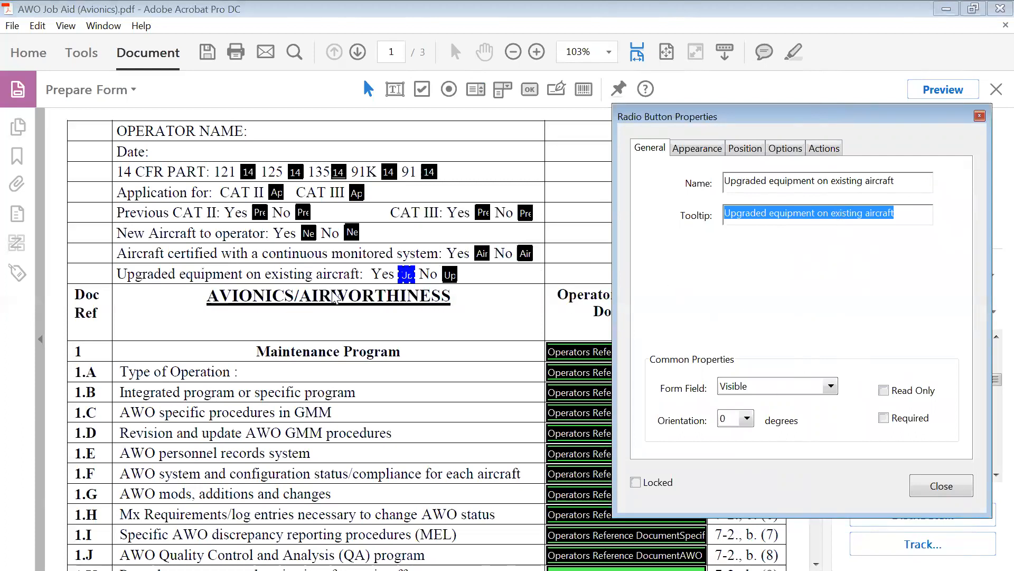
left_click(945, 486)
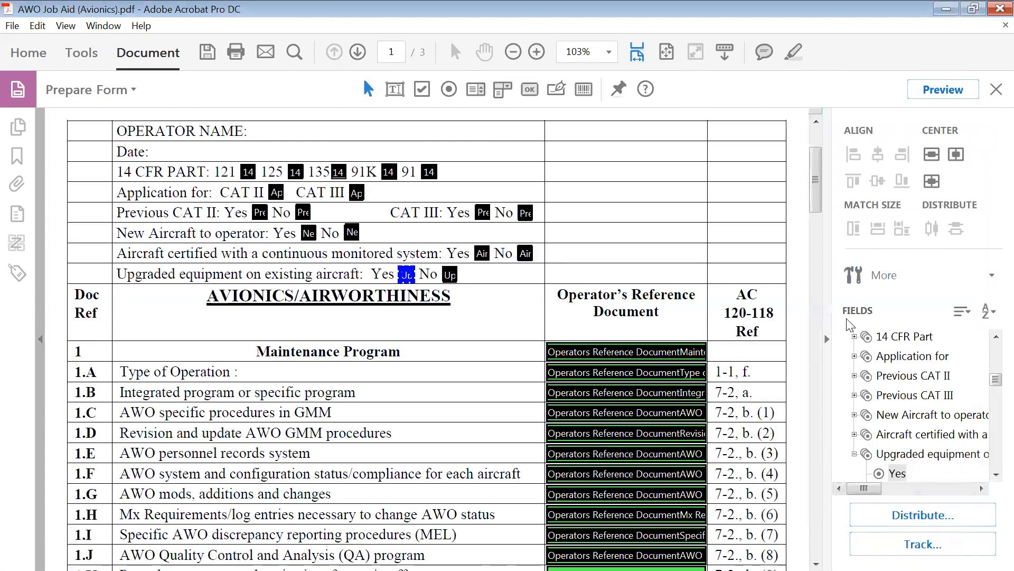
left_click(996, 336)
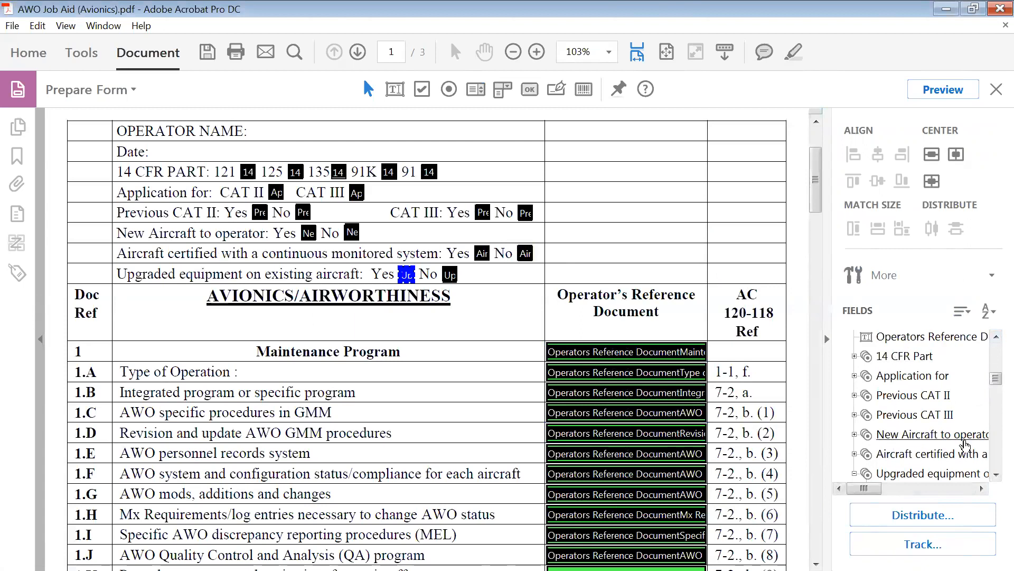
left_click(993, 475)
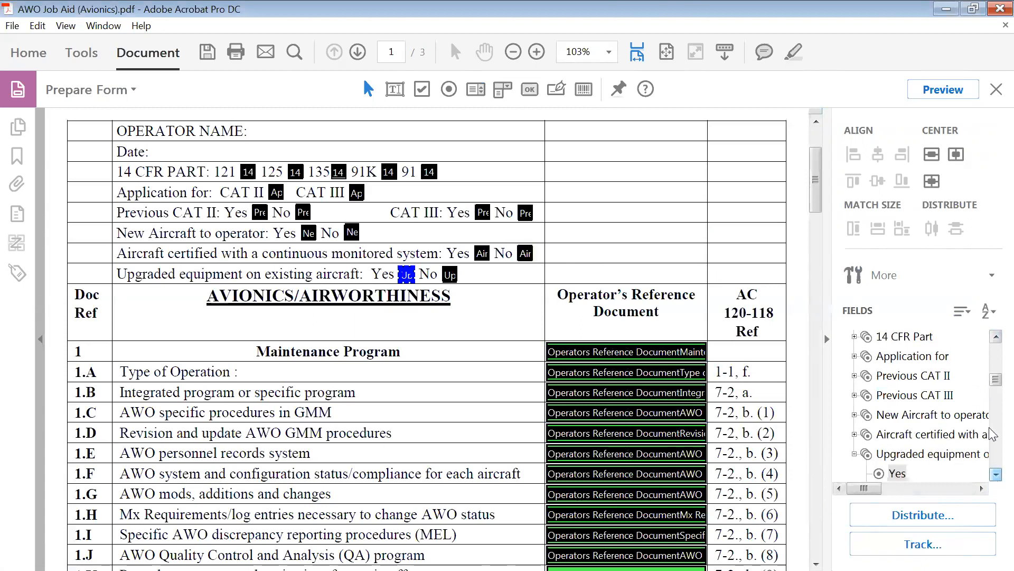
left_click(992, 338)
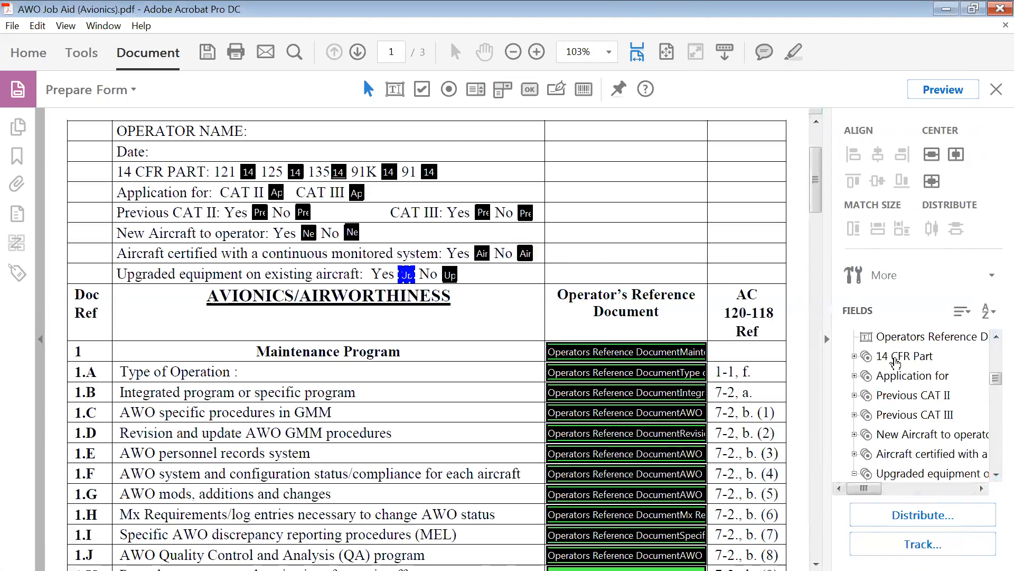
- Examine the order of the 121, 125, 135, 91K and 91 radio buttons within the 14 CFR Part group
left_click(854, 357)
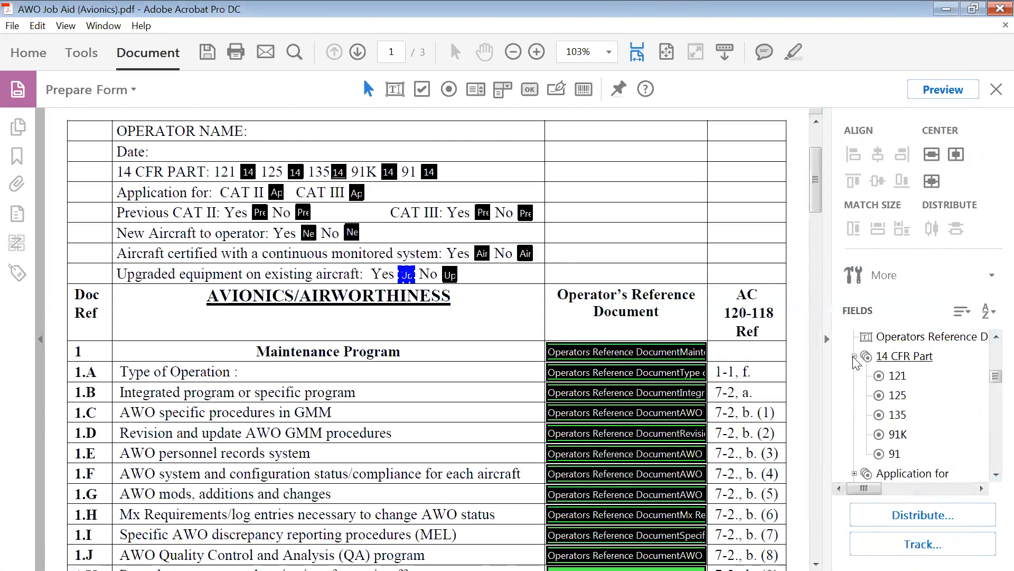
left_click(896, 378)
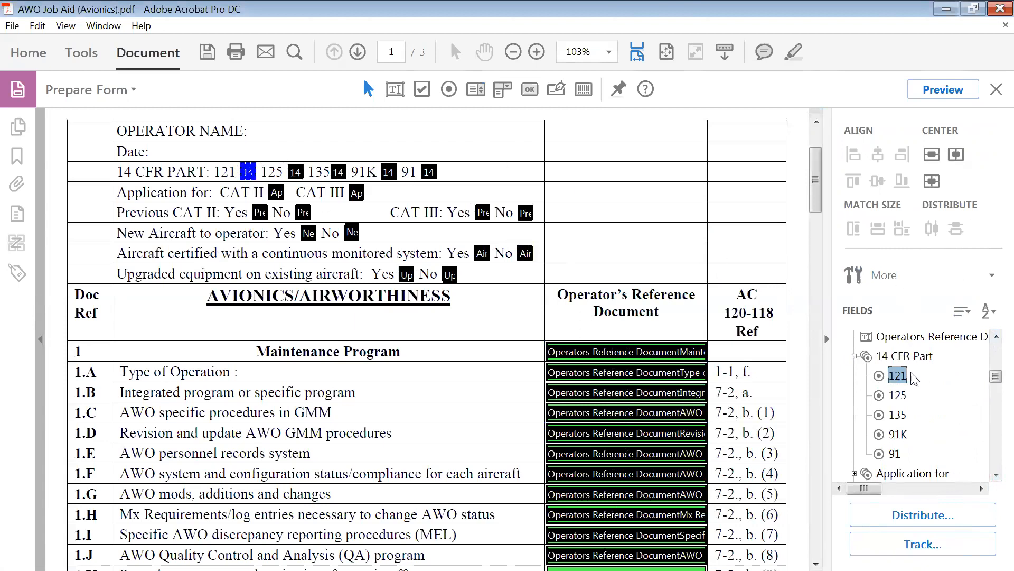
left_click(896, 398)
left_click(897, 416)
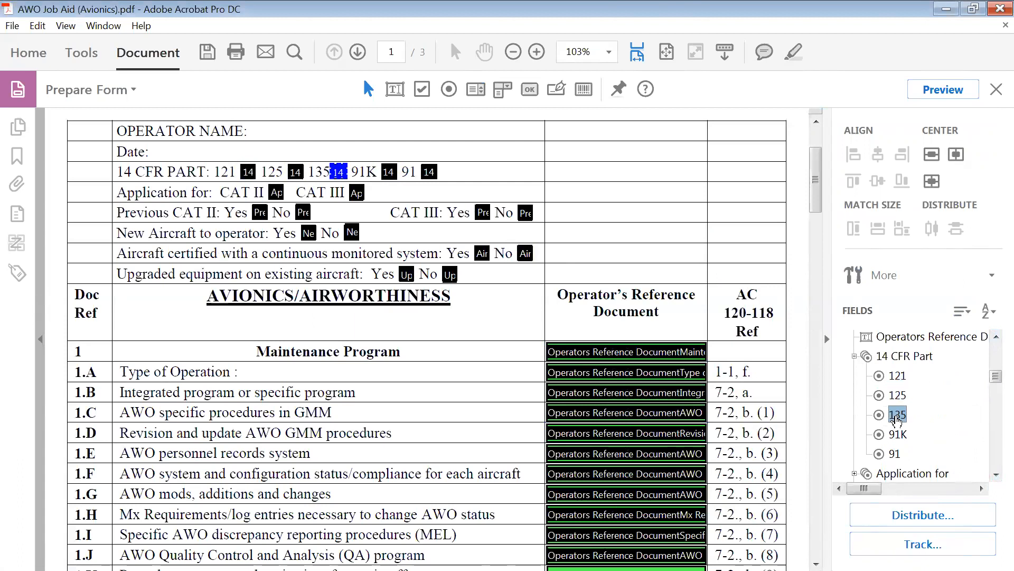
left_click(897, 435)
left_click(896, 454)
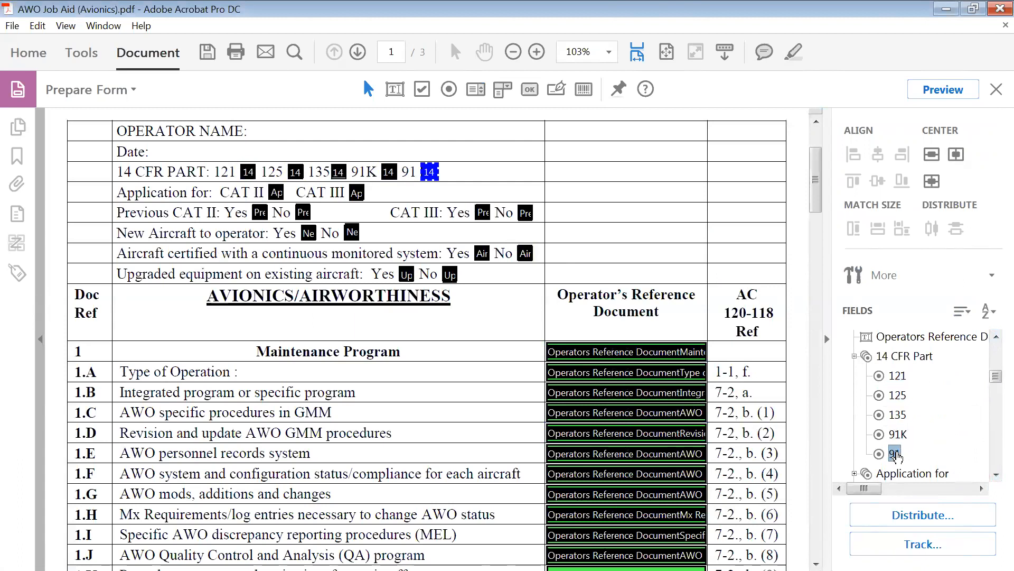
- Check the order of the radio buttons within the Application for and Previous CAT II groups against the form
scroll(930, 444, "down", 2)
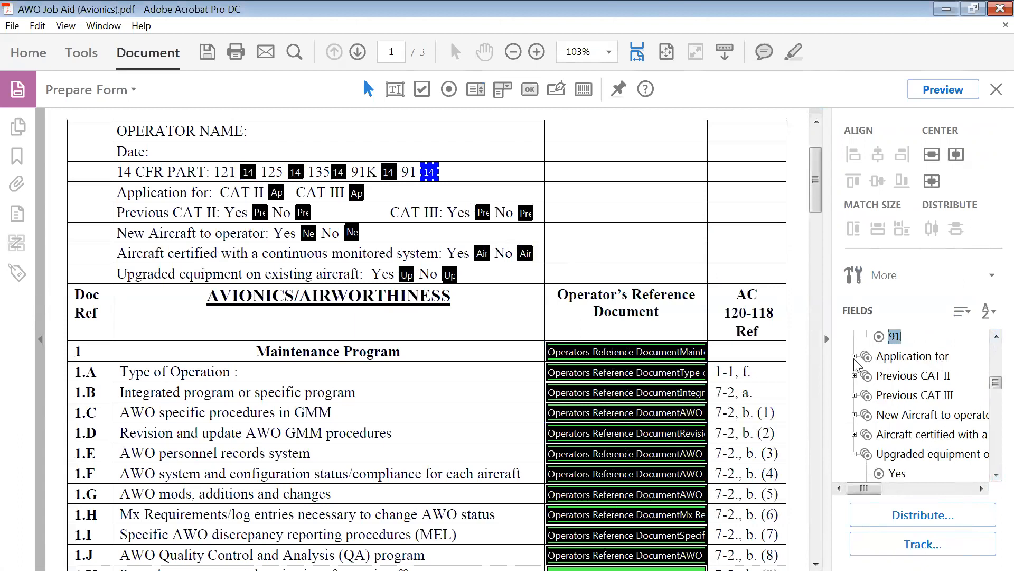
left_click(854, 356)
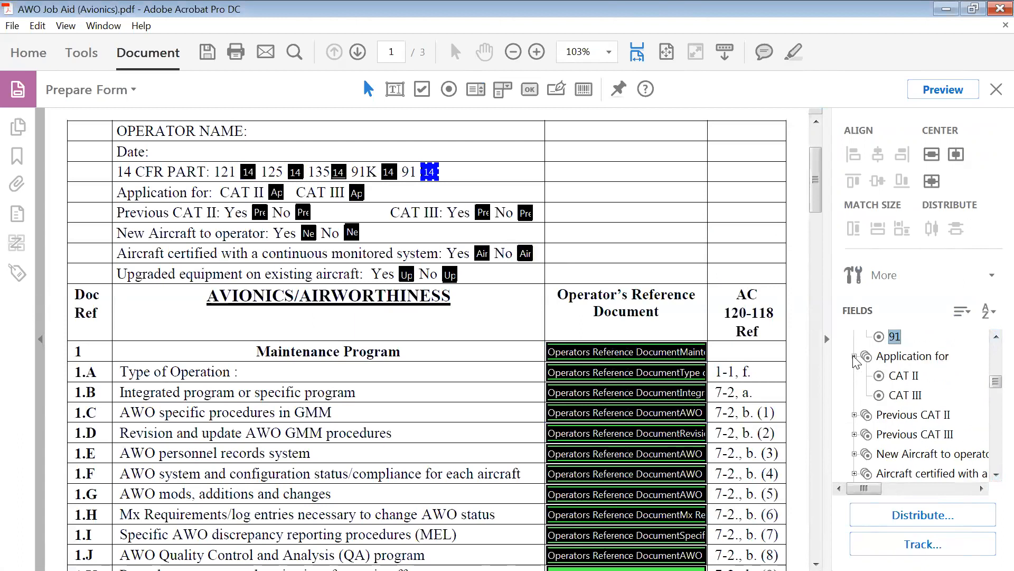
left_click(904, 376)
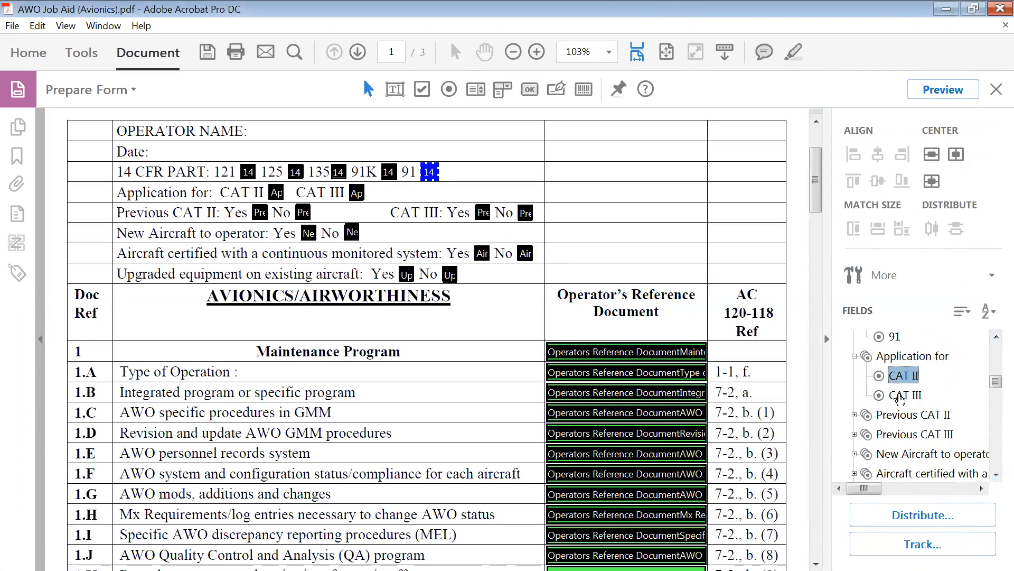
left_click(901, 396)
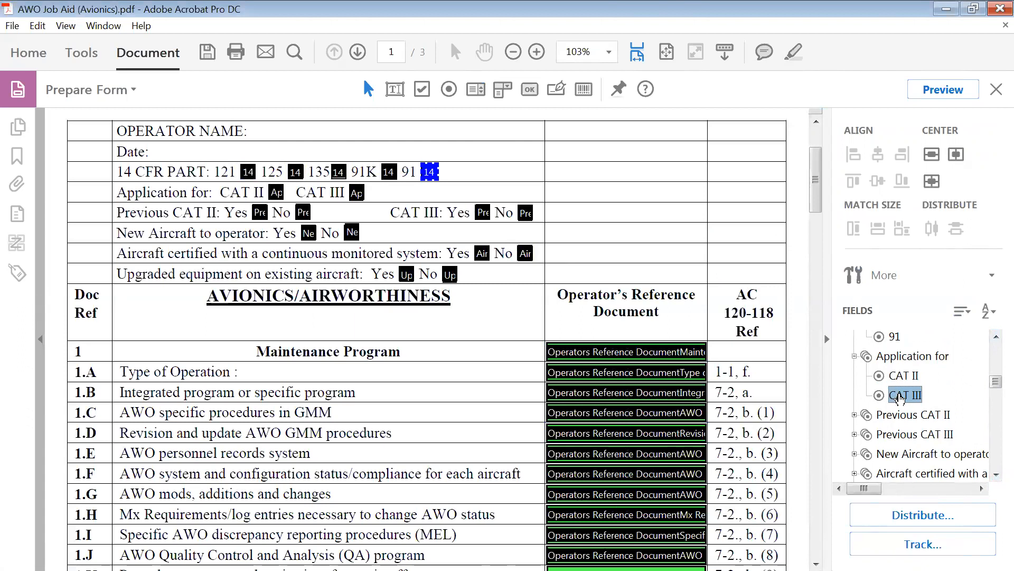
left_click(854, 415)
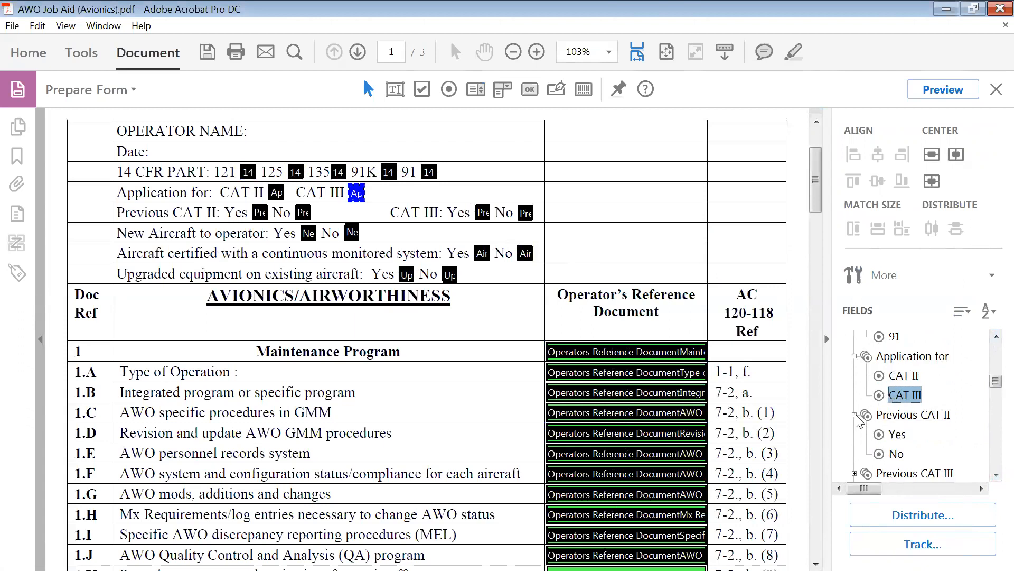
left_click(920, 417)
scroll(923, 401, "down", 2)
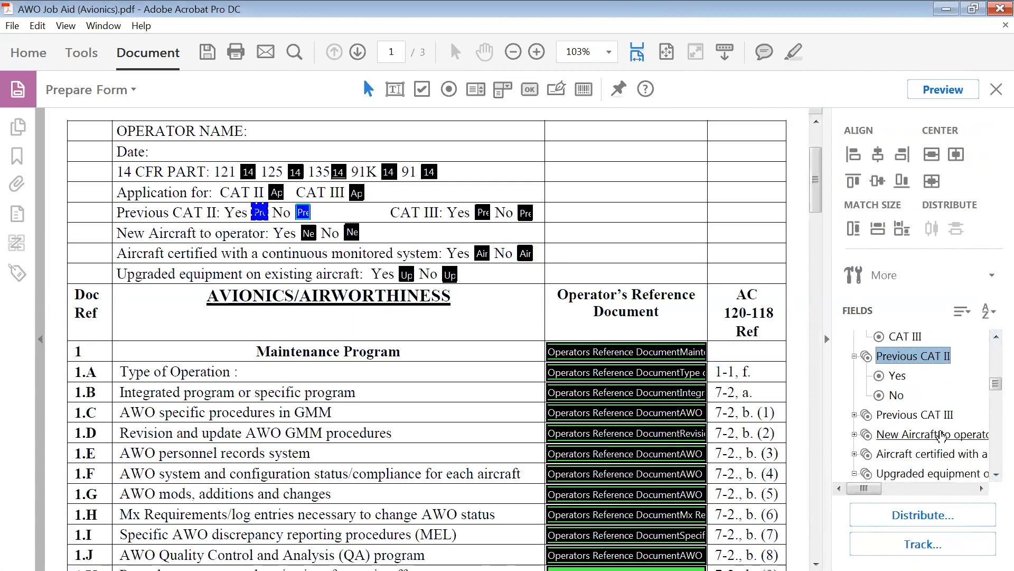
scroll(936, 430, "up", 1)
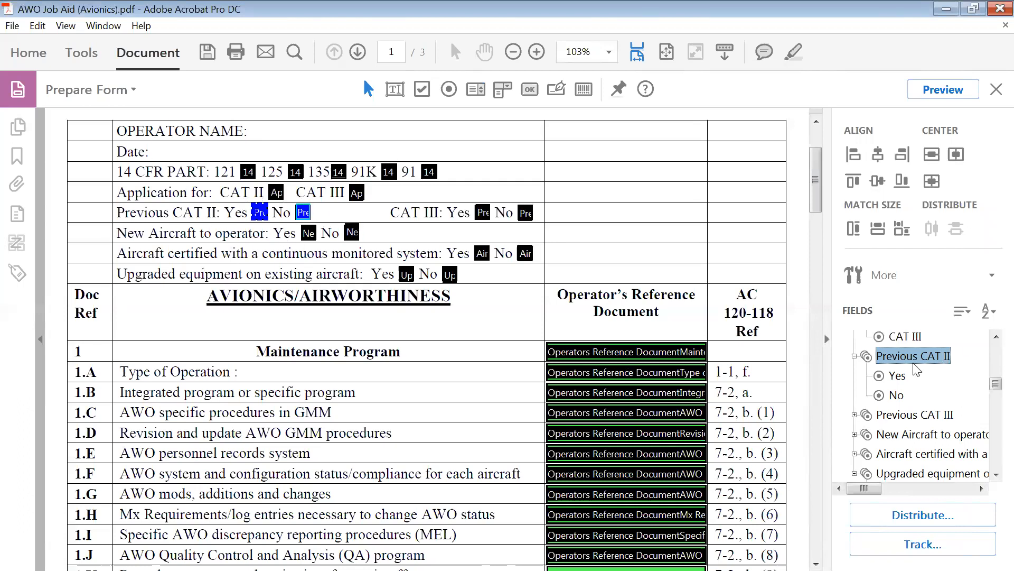
left_click(898, 376)
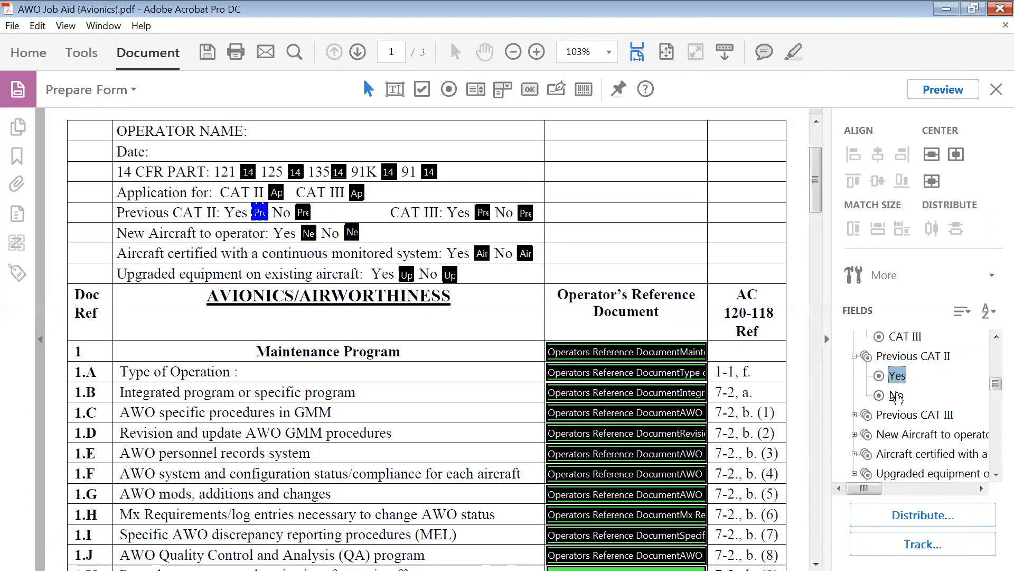
left_click(893, 396)
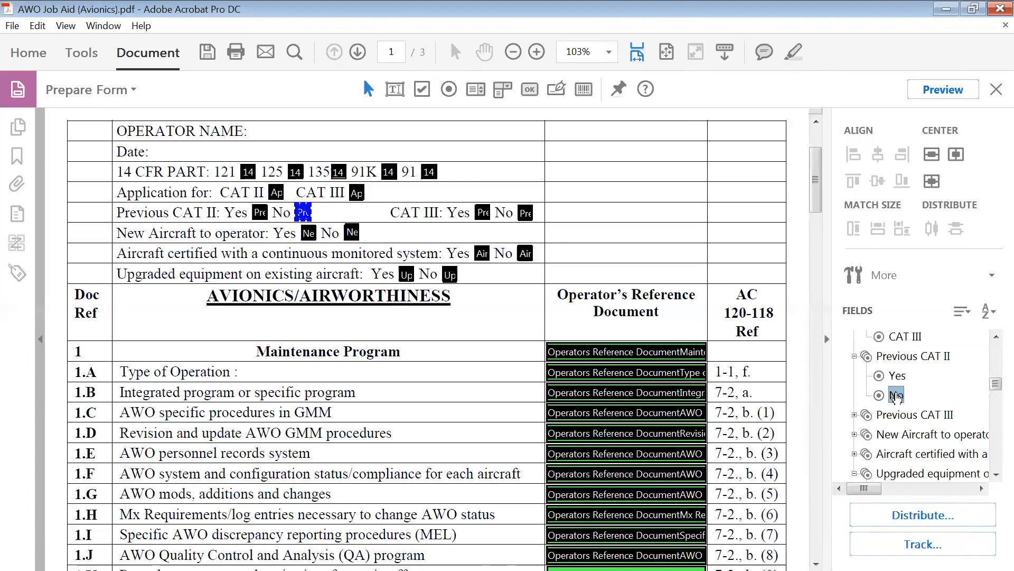
- Check the order of the Yes and No buttons within the Previous CAT III and New Aircraft to operator groups
left_click(855, 416)
left_click(909, 416)
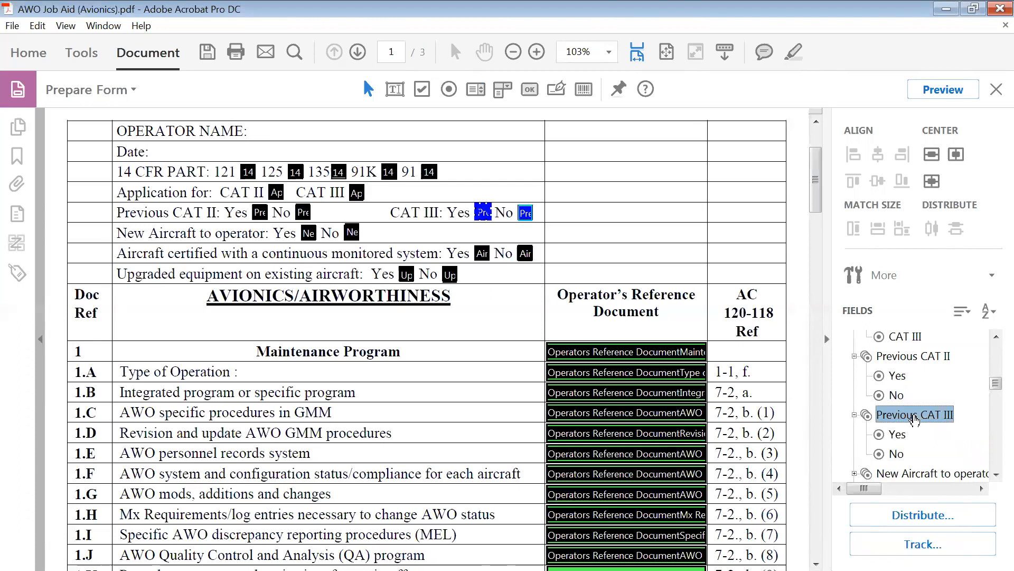
left_click(897, 436)
left_click(897, 453)
scroll(845, 386, "down", 2)
left_click(855, 356)
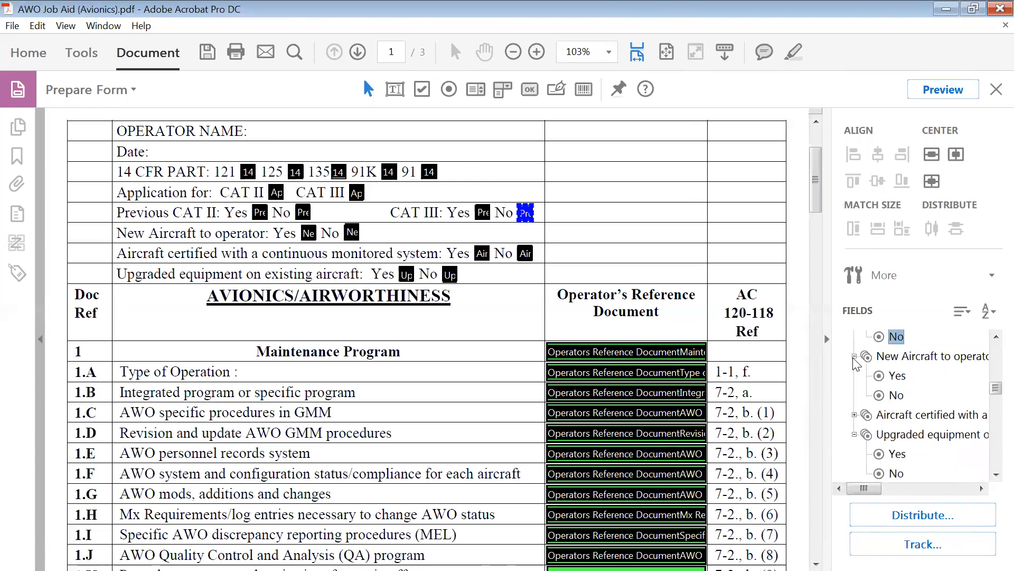
left_click(910, 359)
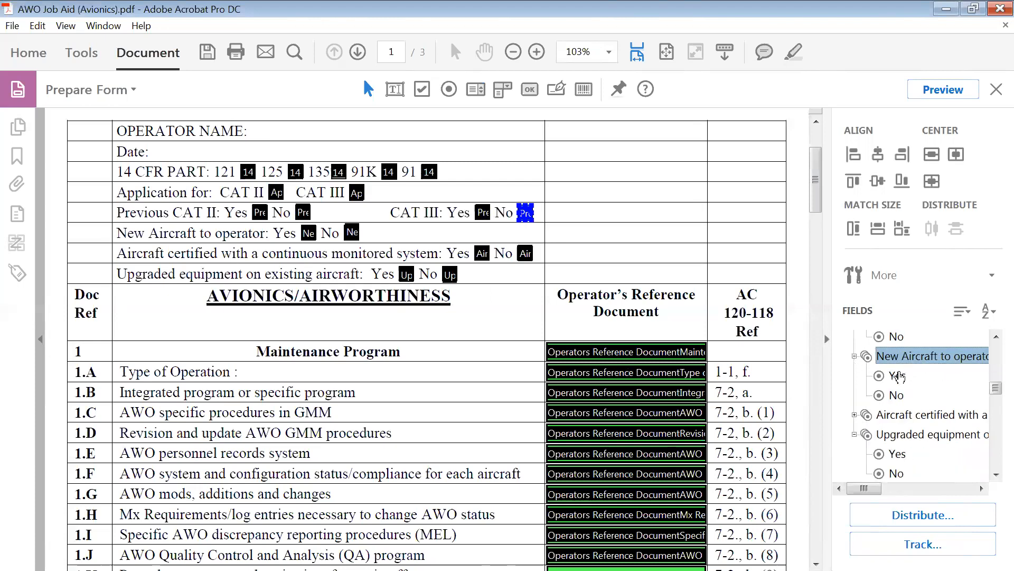
left_click(897, 376)
left_click(894, 396)
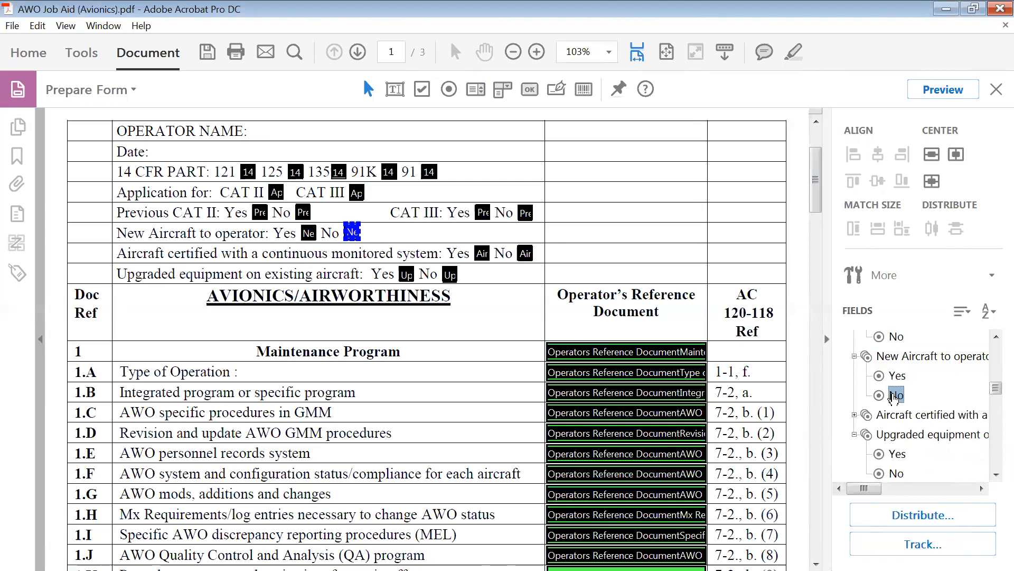
- Check the order of the Yes and No buttons within the Aircraft certified and Upgraded equipment groups
left_click(855, 416)
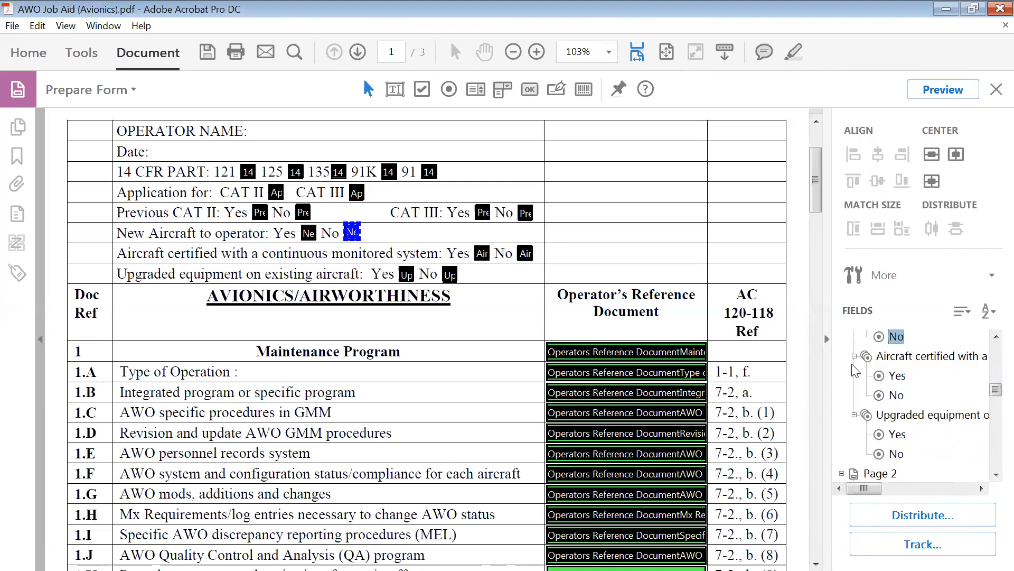
left_click(919, 364)
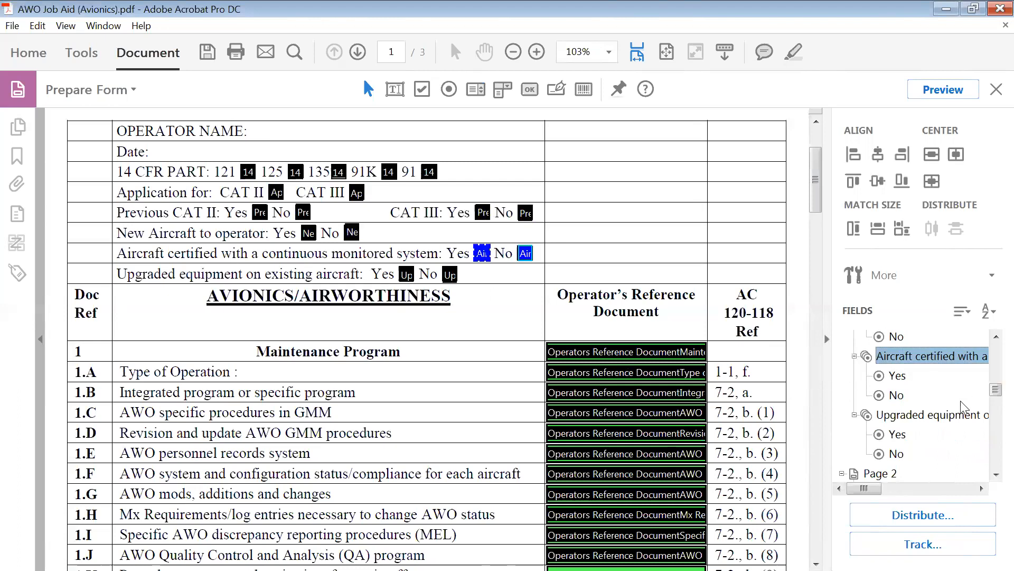
left_click(898, 376)
left_click(896, 395)
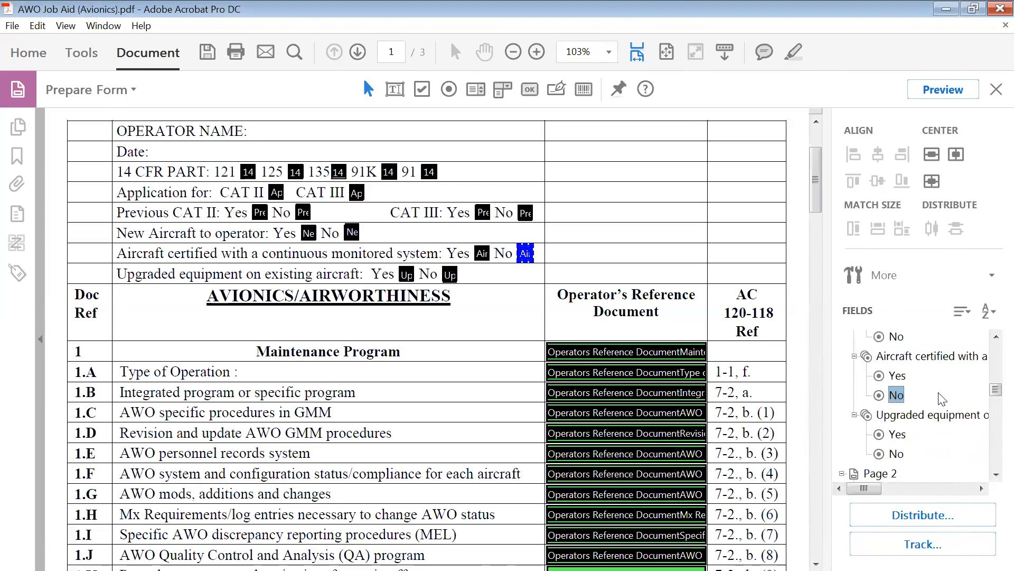
left_click(931, 416)
left_click(897, 435)
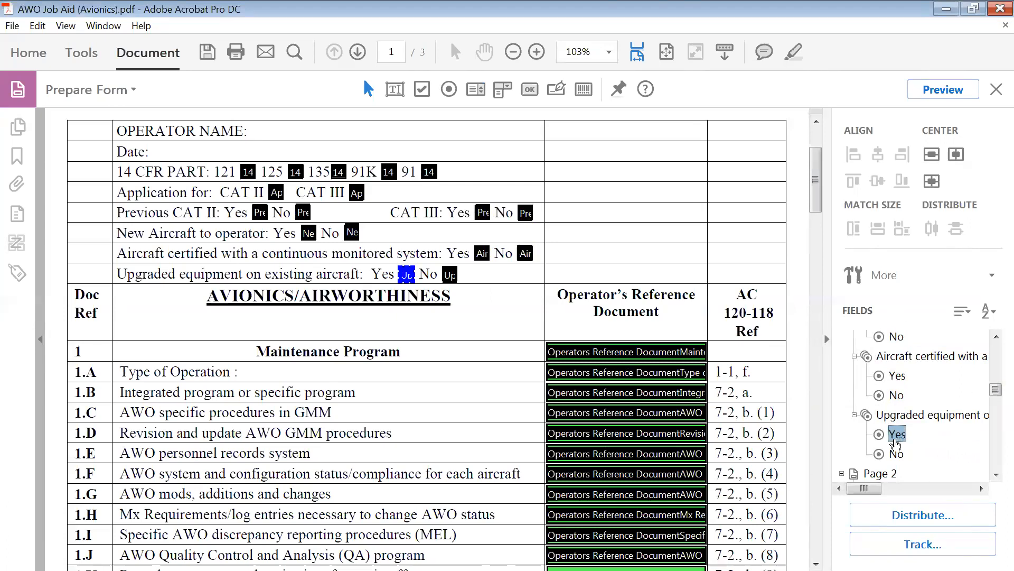
left_click(897, 453)
left_click(897, 435)
left_click(894, 454)
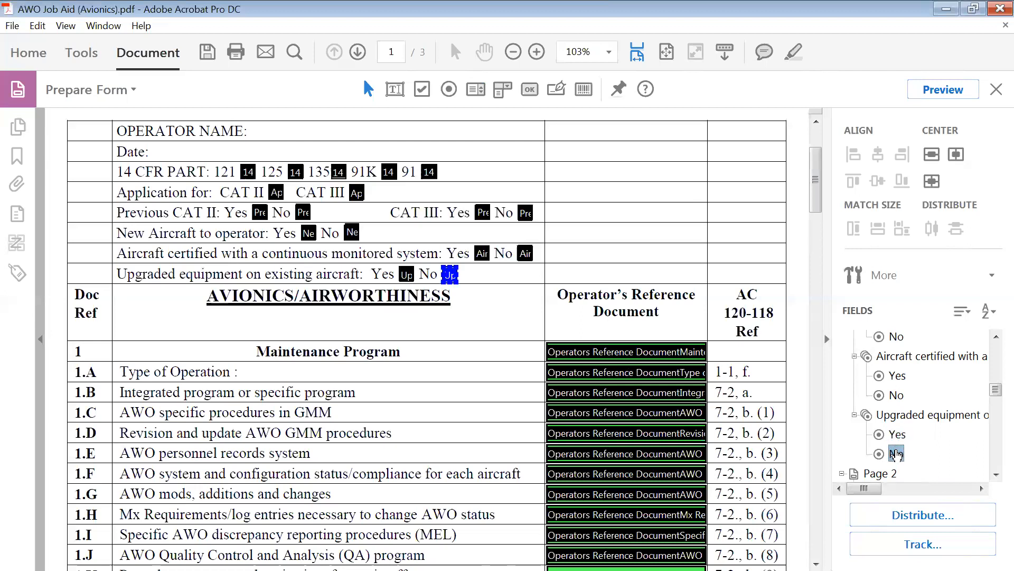
- Move the No radio button above Yes in the Upgraded equipment group's field order and check both buttons' places on the form
mouse_move(893, 456)
left_mouse_down()
mouse_move(893, 418)
mouse_move(892, 436)
left_mouse_up()
left_click(894, 436)
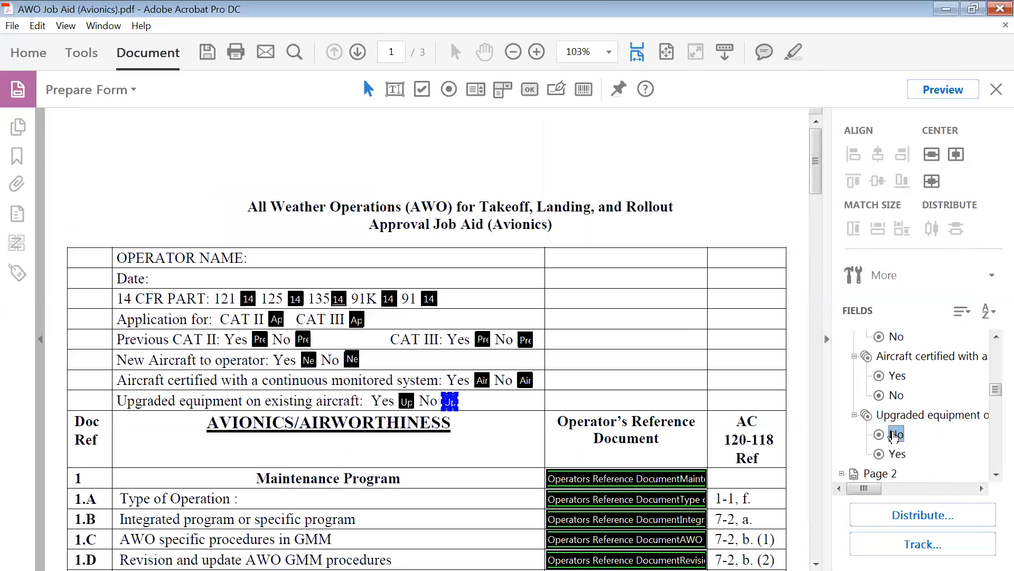
left_click(906, 451)
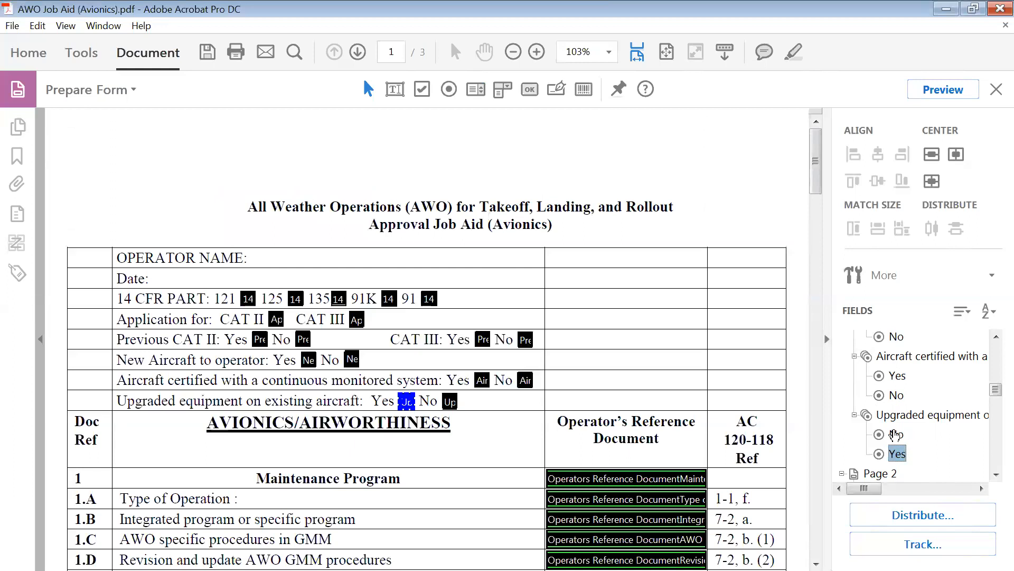
left_click(897, 435)
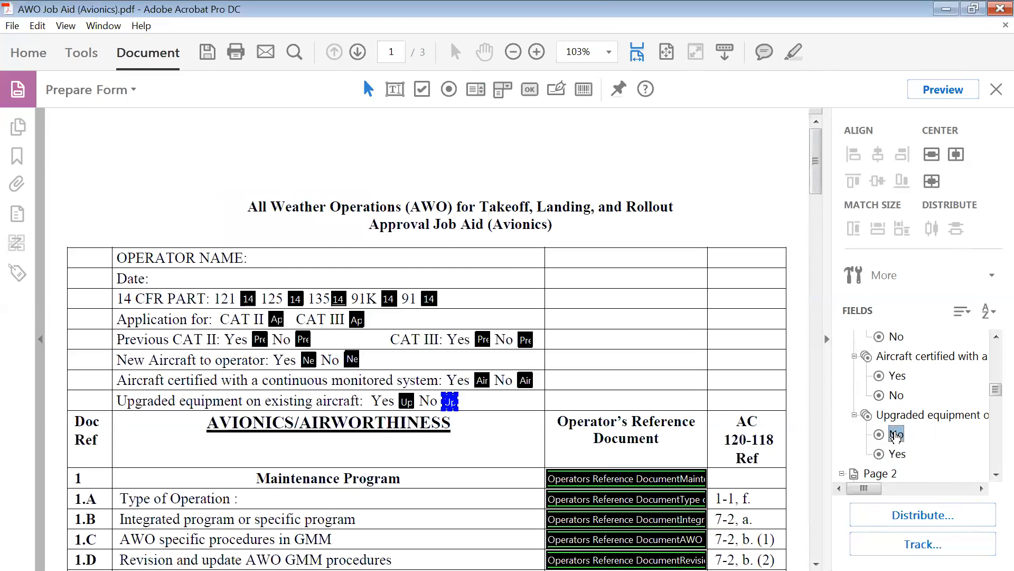
- Undo the last field change and restore it with Redo, checking the Upgraded equipment group's buttons
key("ctrl+z")
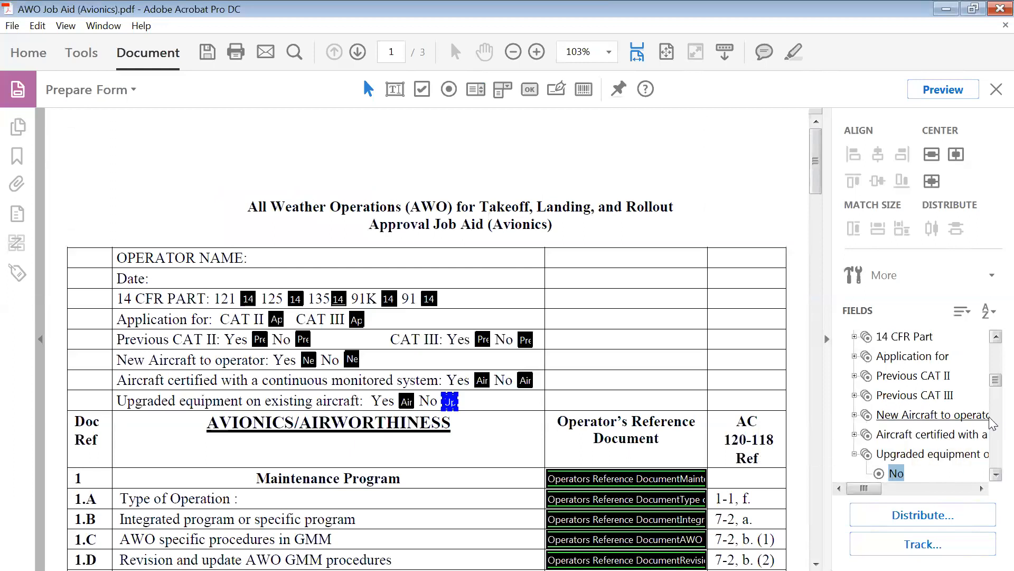
left_click(993, 472)
left_click(993, 471)
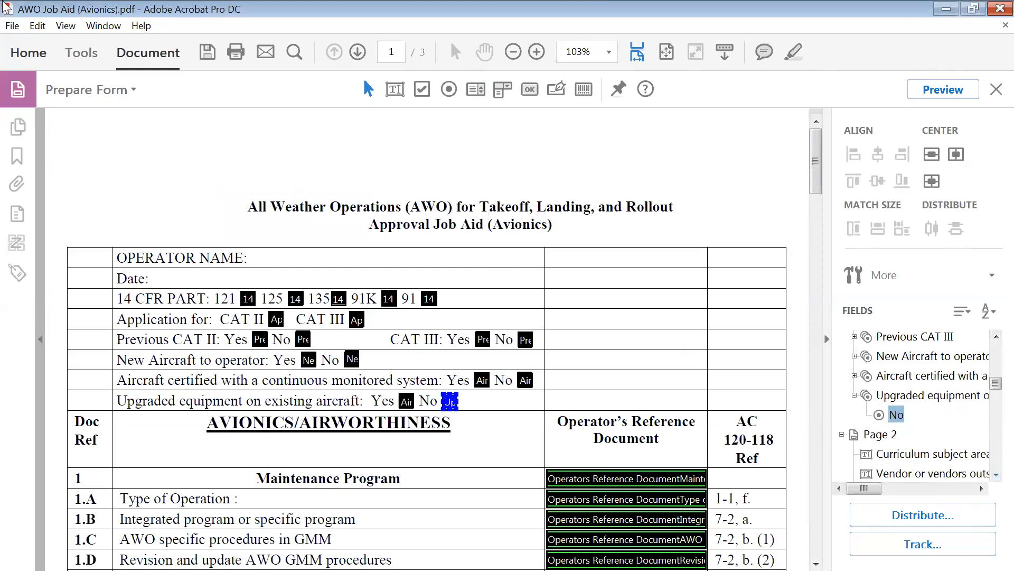
left_click(36, 27)
left_click(84, 72)
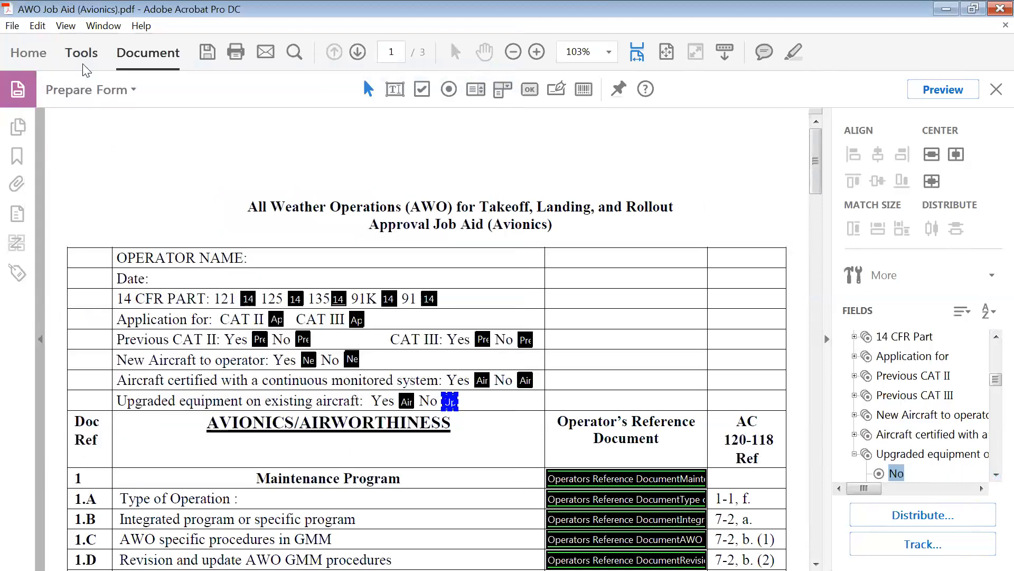
scroll(992, 472, "down", 3)
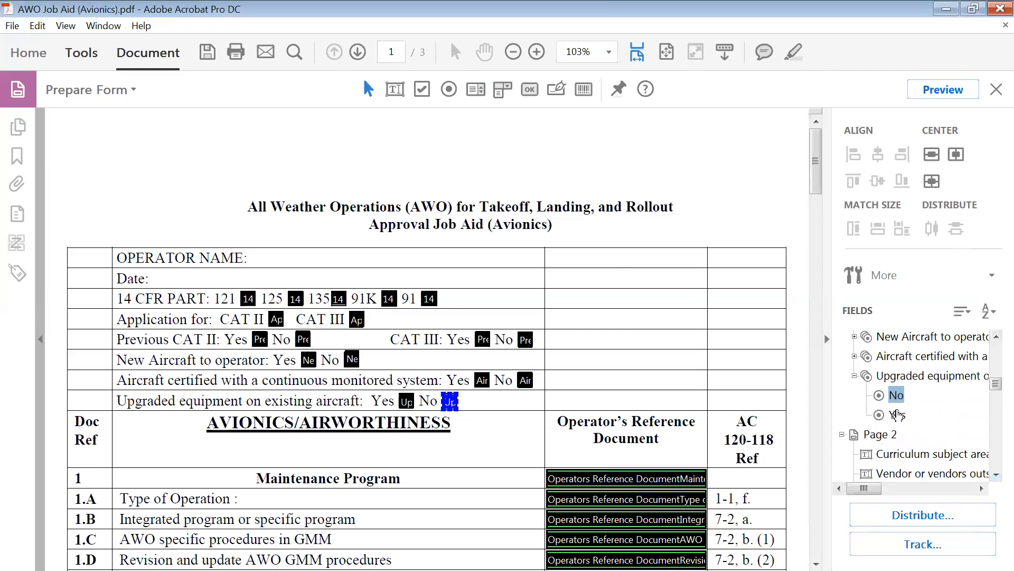
- Reorder the Upgraded equipment group's radio buttons so that Yes comes before No
left_click(897, 415)
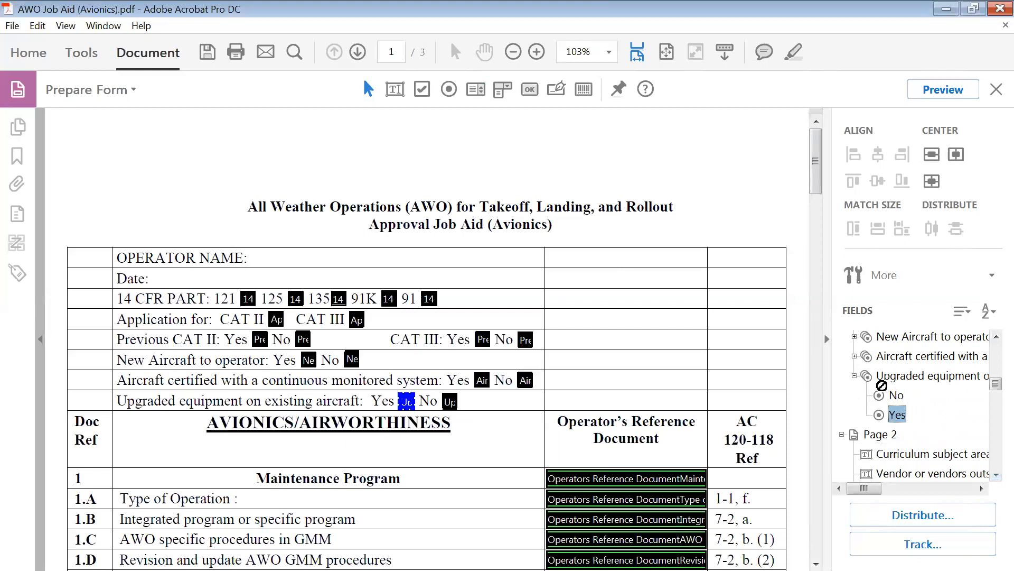
mouse_move(881, 394)
left_mouse_down()
mouse_move(881, 385)
mouse_move(880, 394)
left_mouse_up()
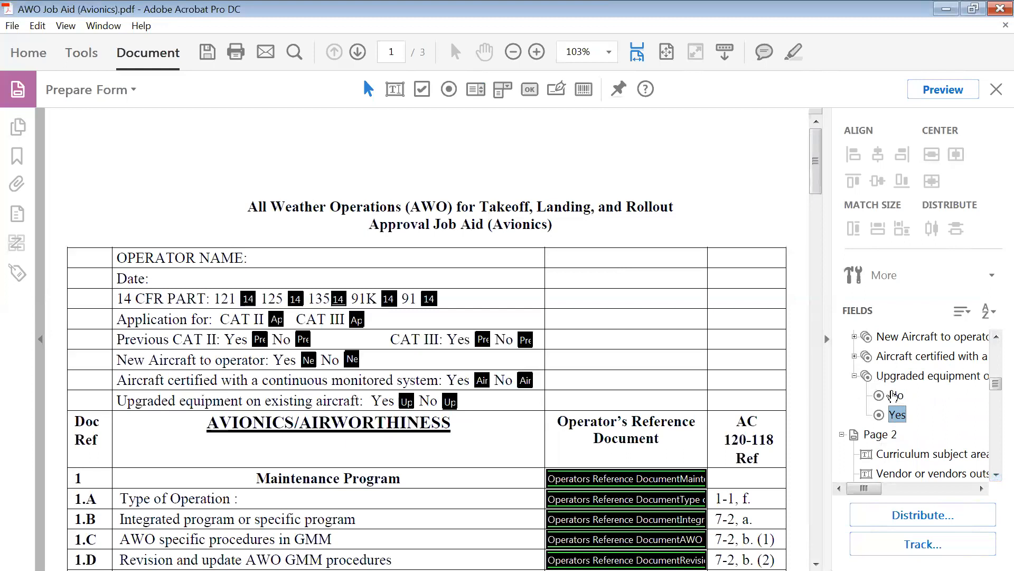
left_click(893, 395)
left_click_drag(893, 396, 895, 425)
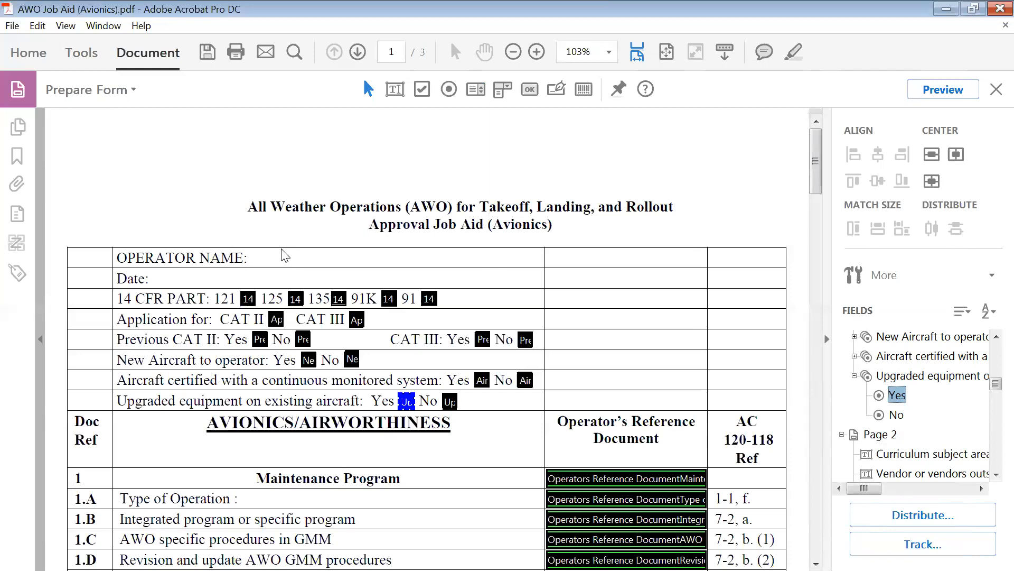
- Add a text field filling the space after OPERATOR NAME up to the cell's edge, and name it Operator Name
left_click(396, 94)
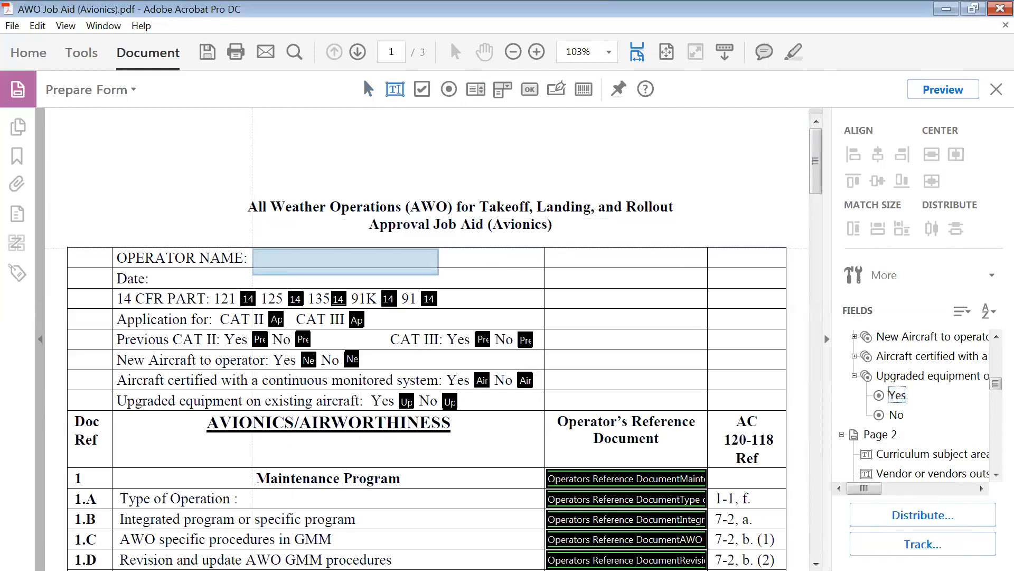
left_click_drag(253, 248, 545, 267)
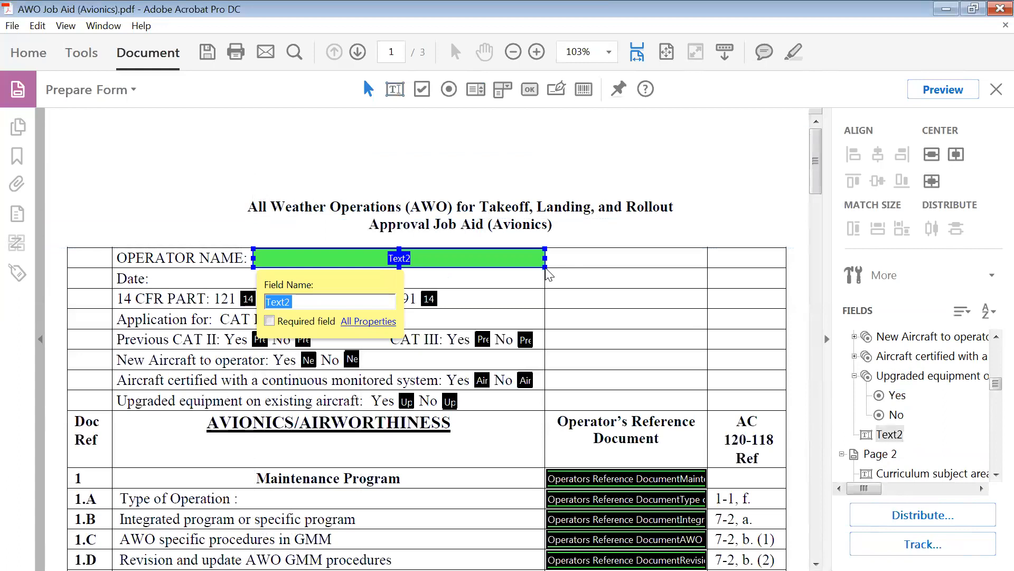
type("Operator Name")
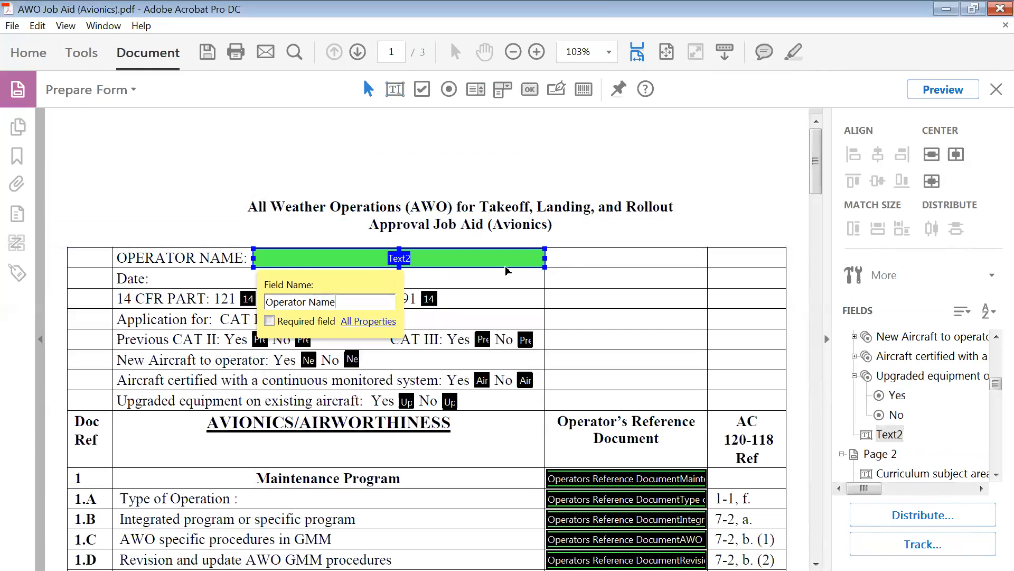
- Copy the Operator Name field's name into its tooltip and set its font size to Auto
left_click(373, 323)
key("ctrl+c")
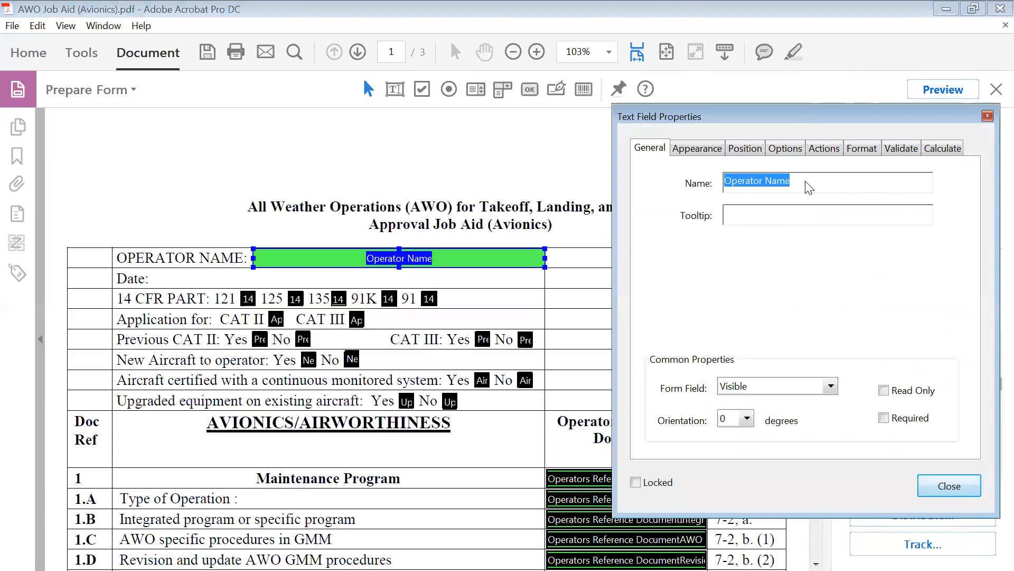
left_click(786, 212)
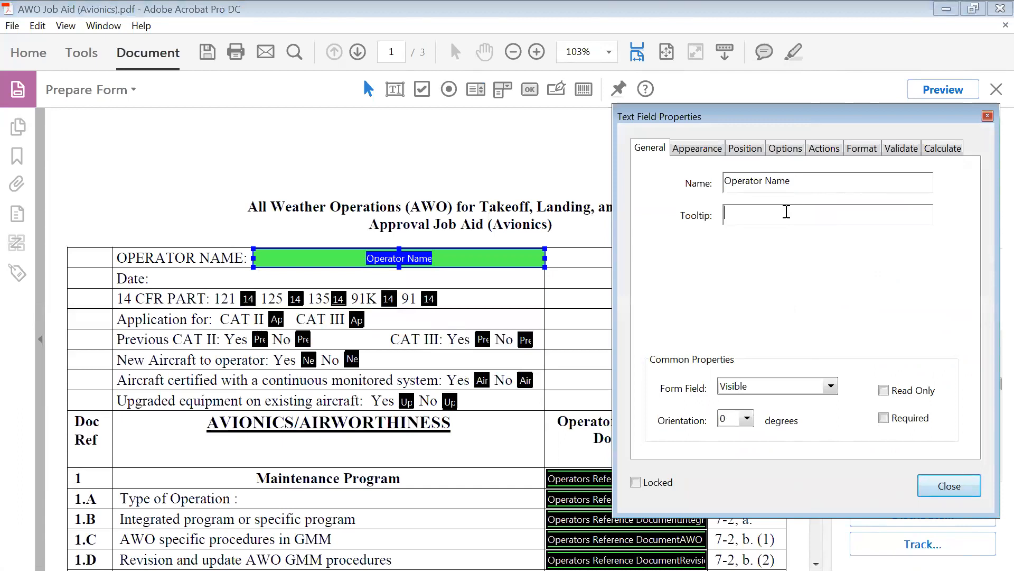
key("ctrl+v")
left_click(699, 150)
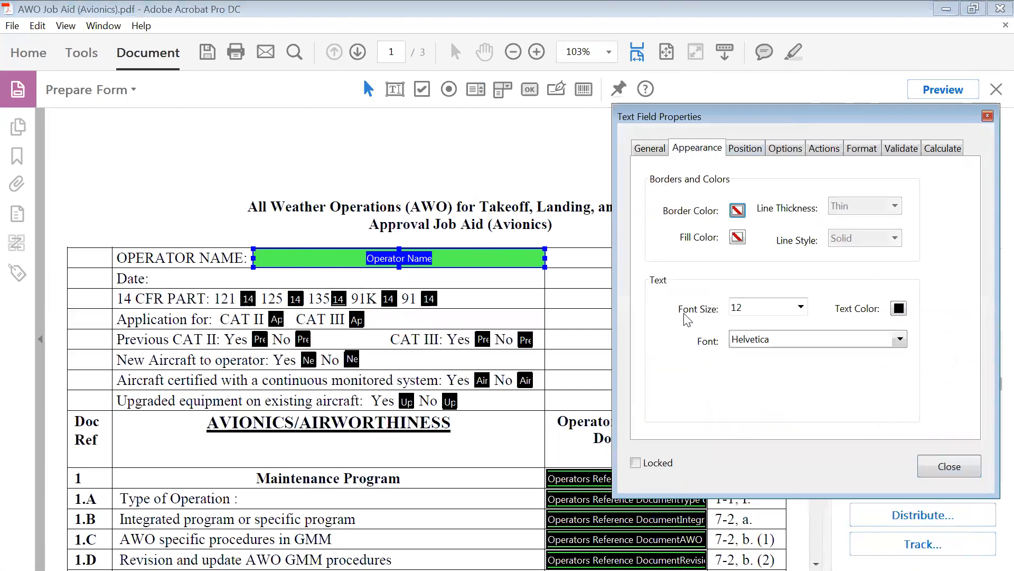
left_click(801, 308)
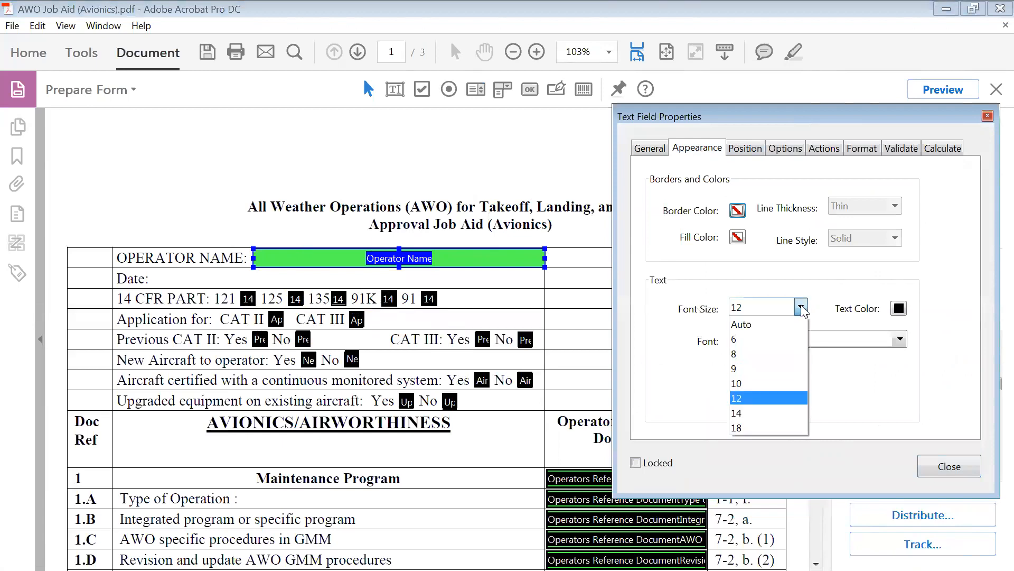
left_click(748, 325)
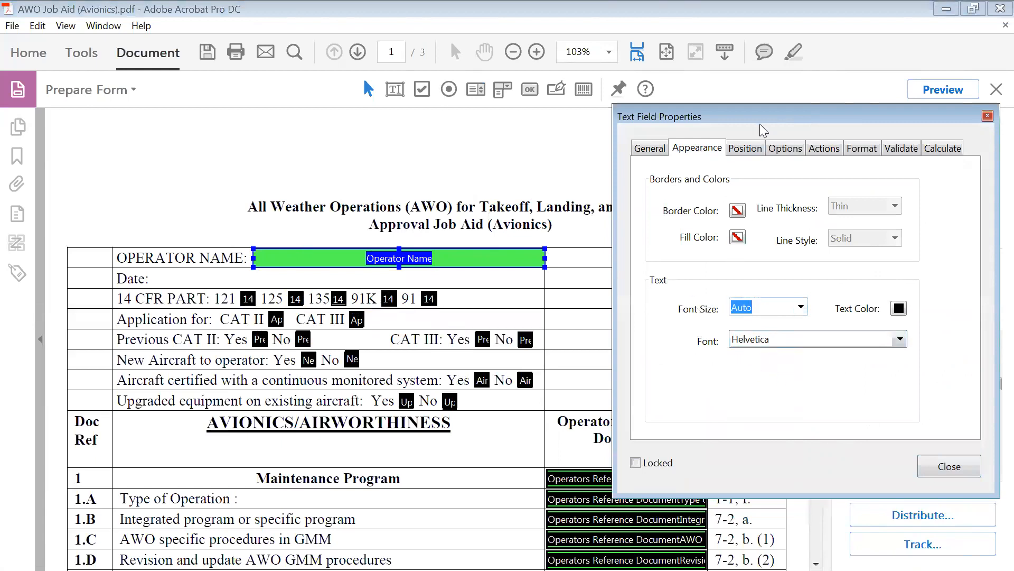
left_click(957, 470)
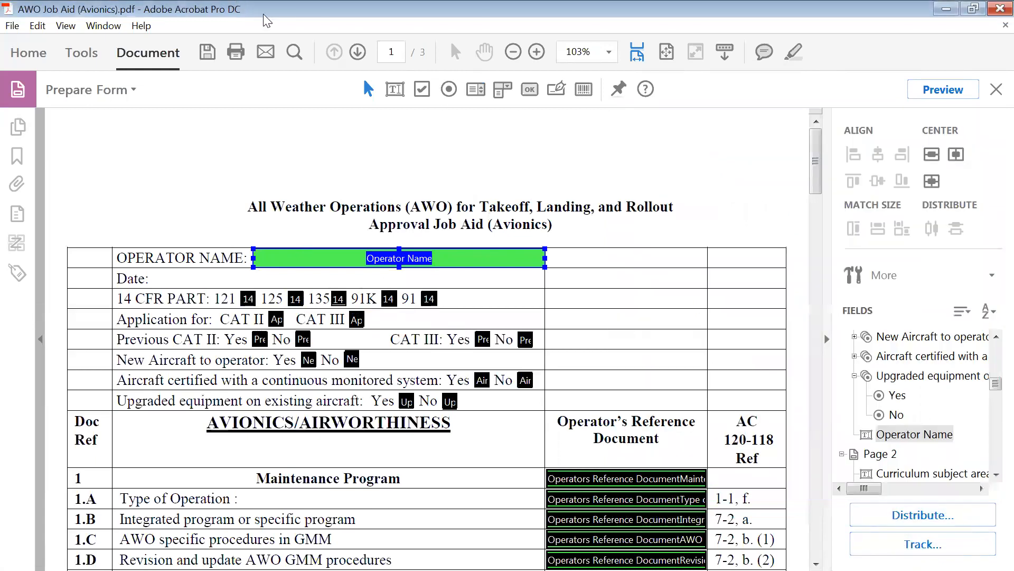
- Add a text field filling the space after Date up to the cell's edge, and name it Date
left_click(395, 89)
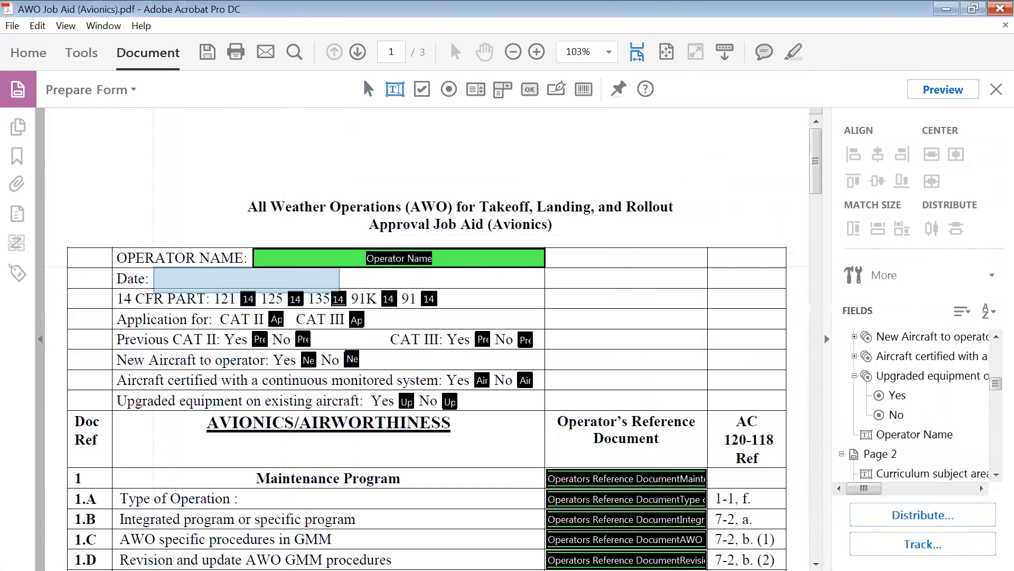
left_click_drag(157, 269, 545, 289)
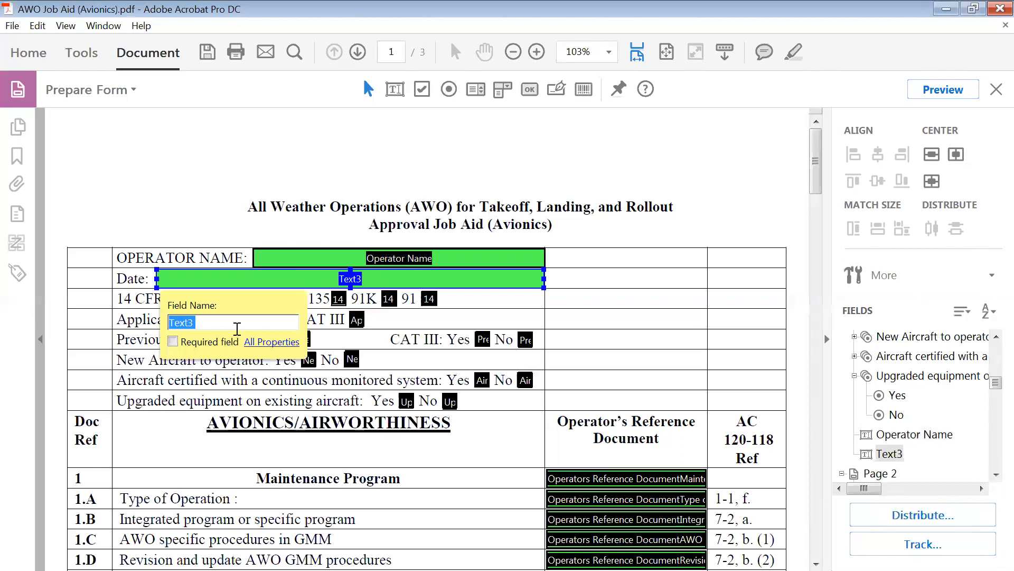
type("Date")
- Copy the Date field's name into its tooltip
left_click(275, 342)
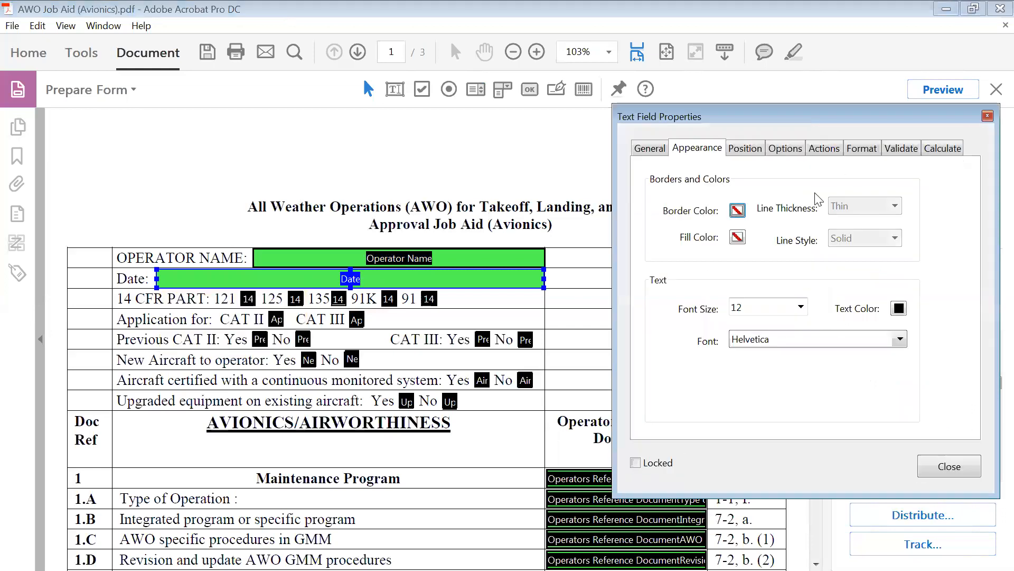
left_click(647, 150)
key("ctrl+c")
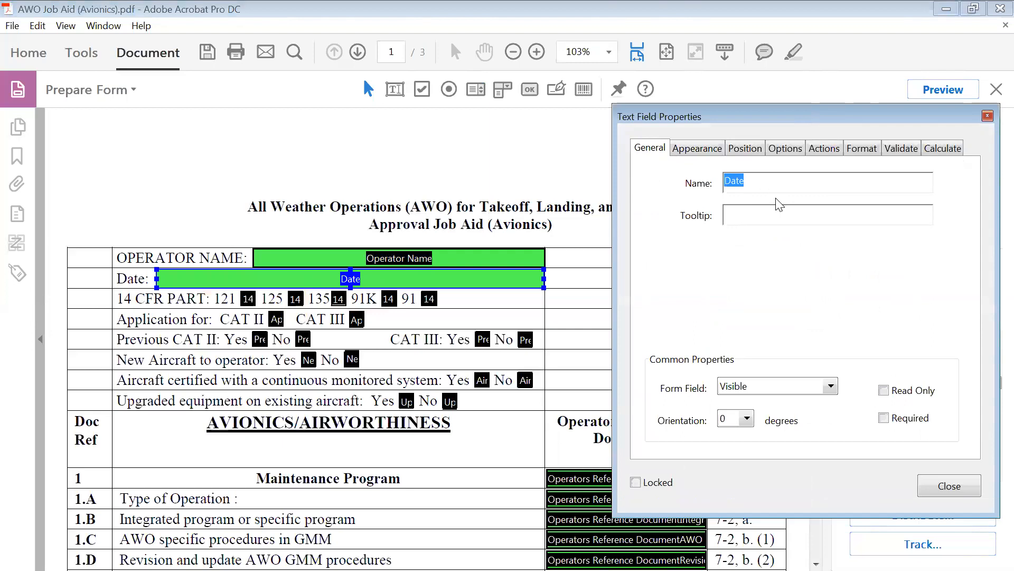
left_click(766, 213)
key("ctrl+v")
- Format the Date field as a date in the mm/dd/yyyy style and close its properties
left_click(872, 150)
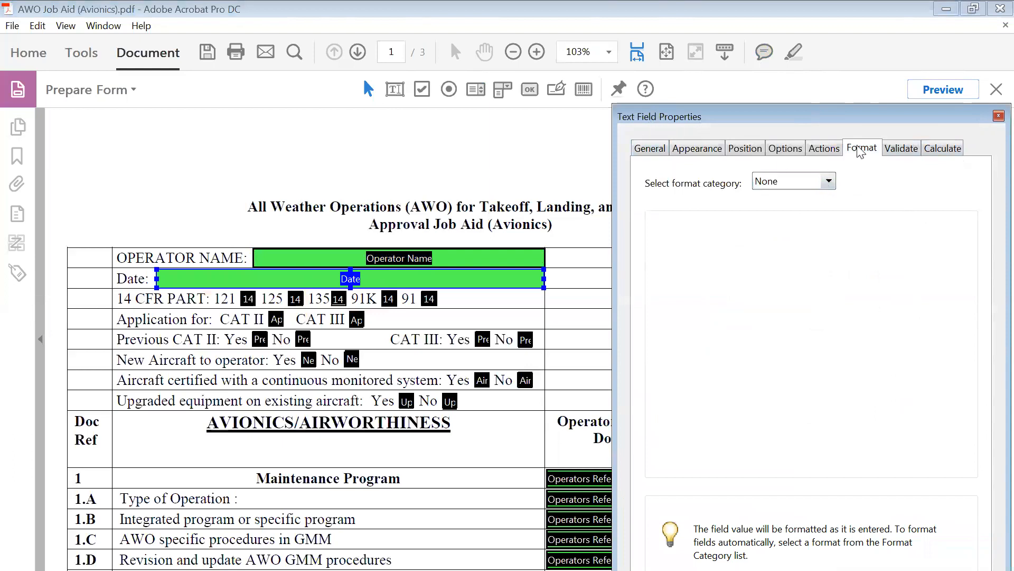
left_click(828, 182)
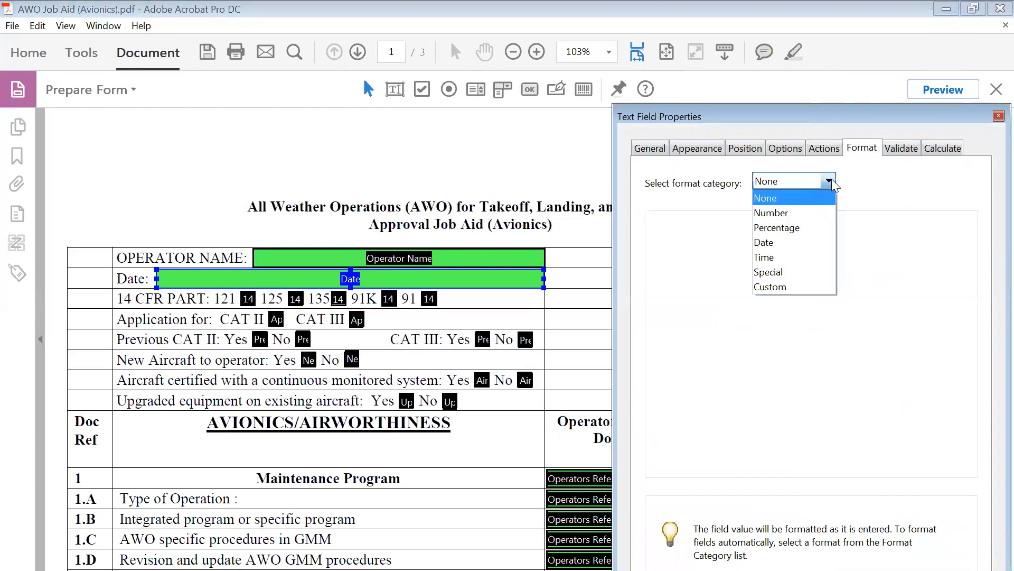
left_click(797, 241)
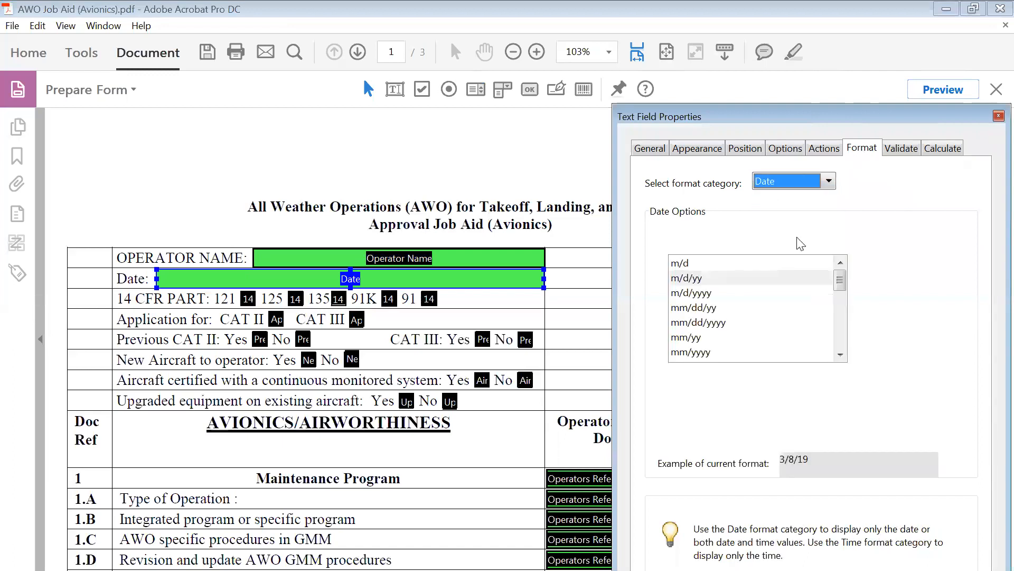
left_click(840, 354)
left_click(840, 354)
left_click(840, 354)
left_click(840, 354)
left_click(840, 354)
left_click(840, 354)
left_click(840, 354)
left_click(840, 354)
left_click(840, 354)
left_click(840, 354)
left_click(840, 353)
left_click(840, 354)
left_click(840, 354)
left_click(840, 354)
left_click(840, 354)
left_click(840, 353)
left_click(840, 354)
left_click(840, 354)
left_click_drag(839, 342, 839, 284)
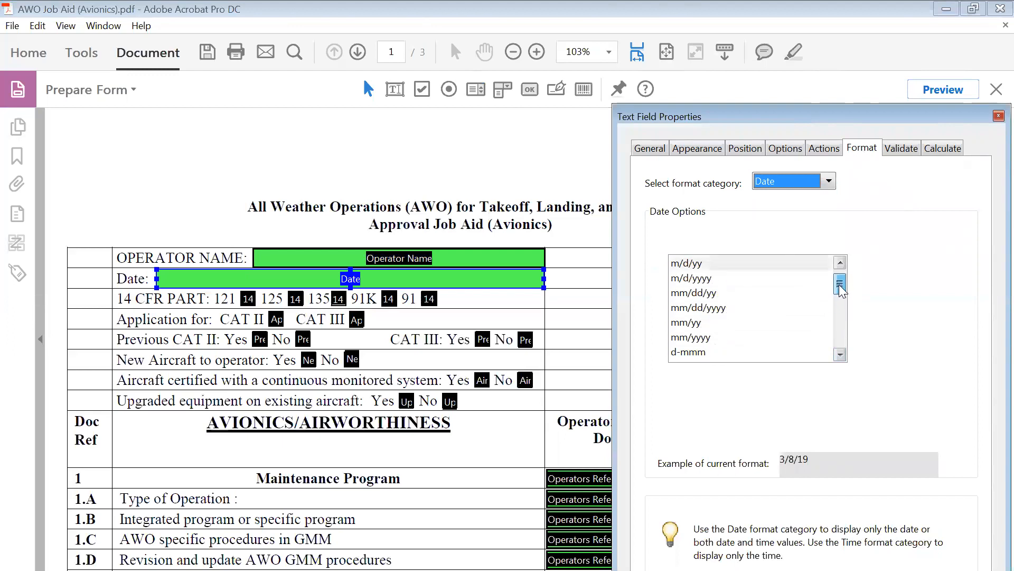
left_click(689, 309)
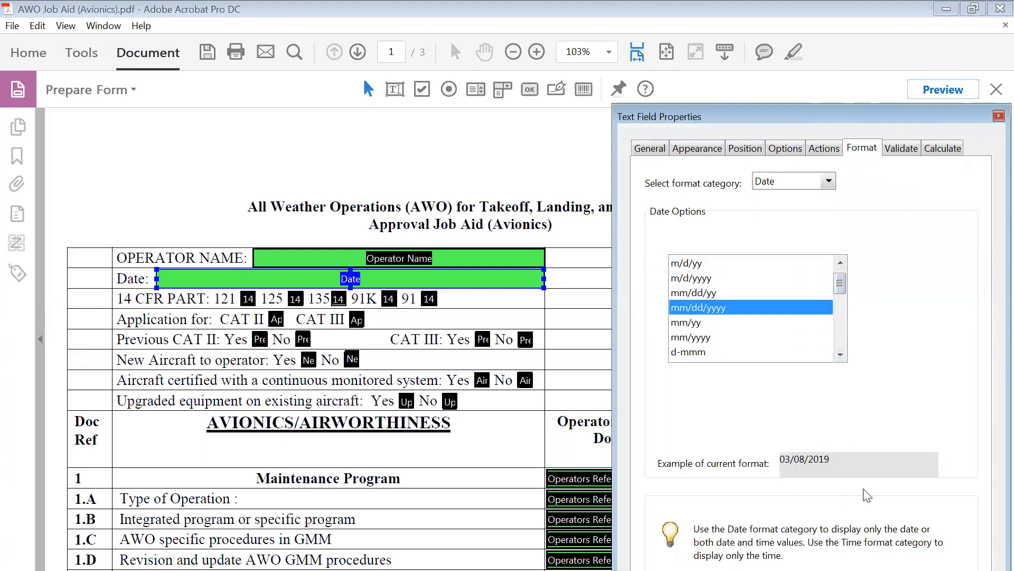
left_click_drag(844, 113, 806, 17)
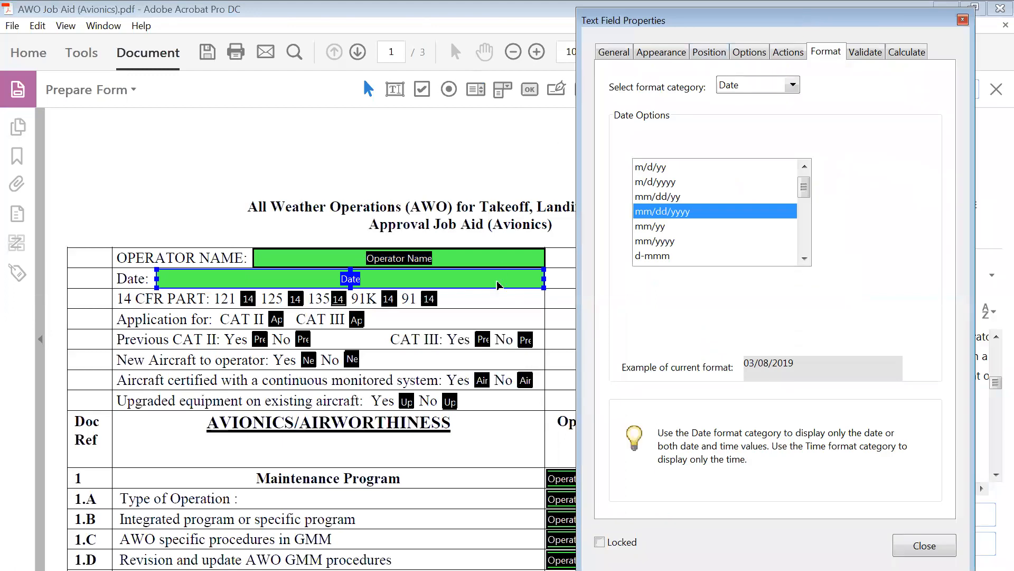
left_click(925, 546)
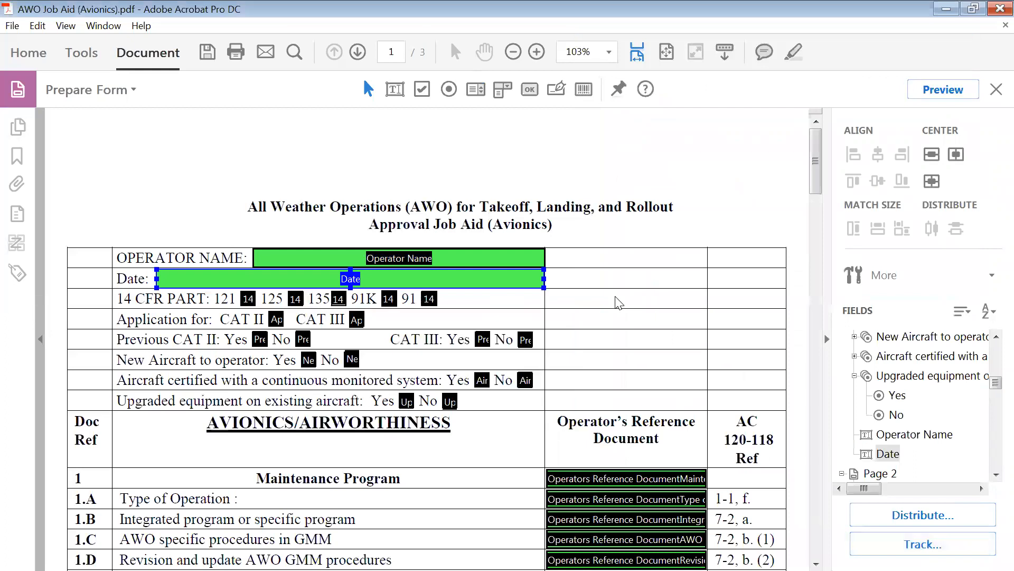
- Collapse the Upgraded equipment group in the field list and check where Page 1's first listed field sits on the form
left_click(613, 277)
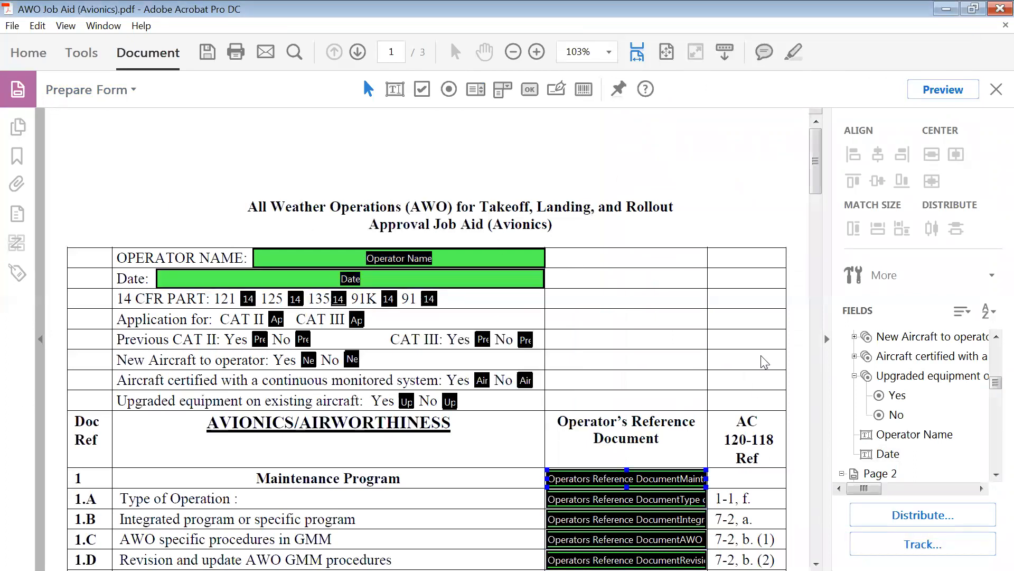
left_click(756, 254)
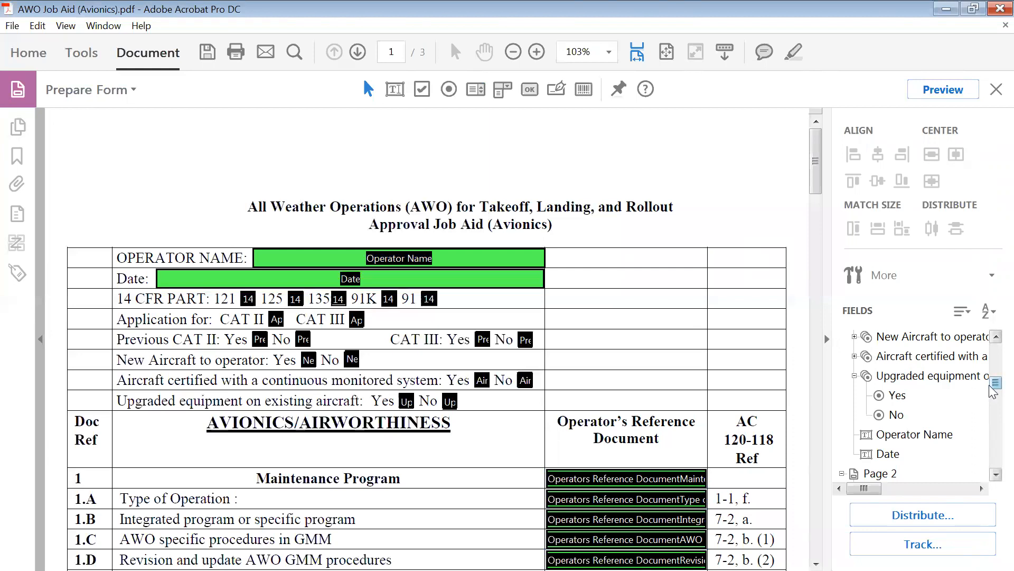
left_click(854, 376)
left_click(899, 376)
left_click_drag(993, 385, 989, 343)
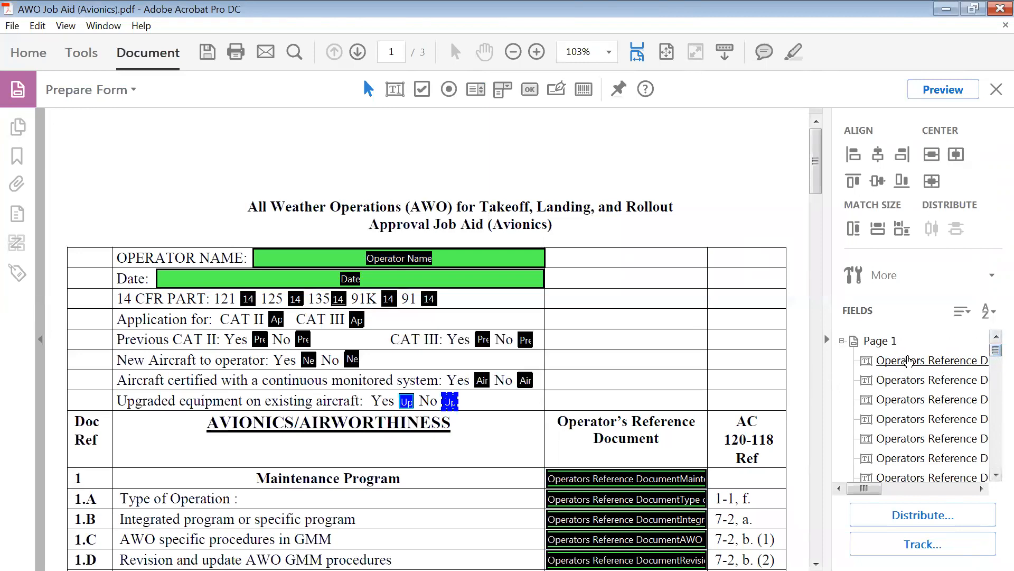
left_click(907, 361)
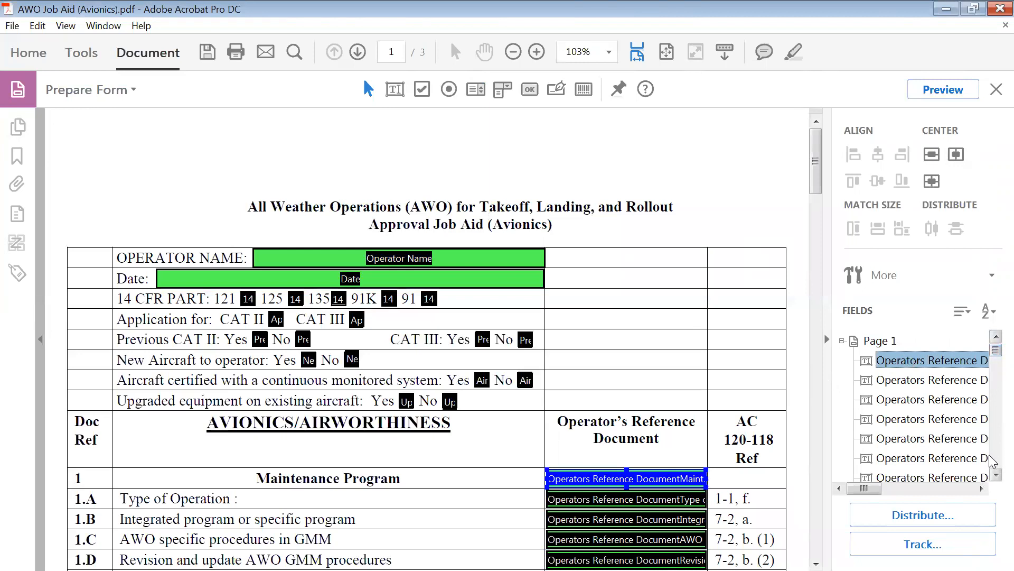
scroll(992, 461, "down", 5)
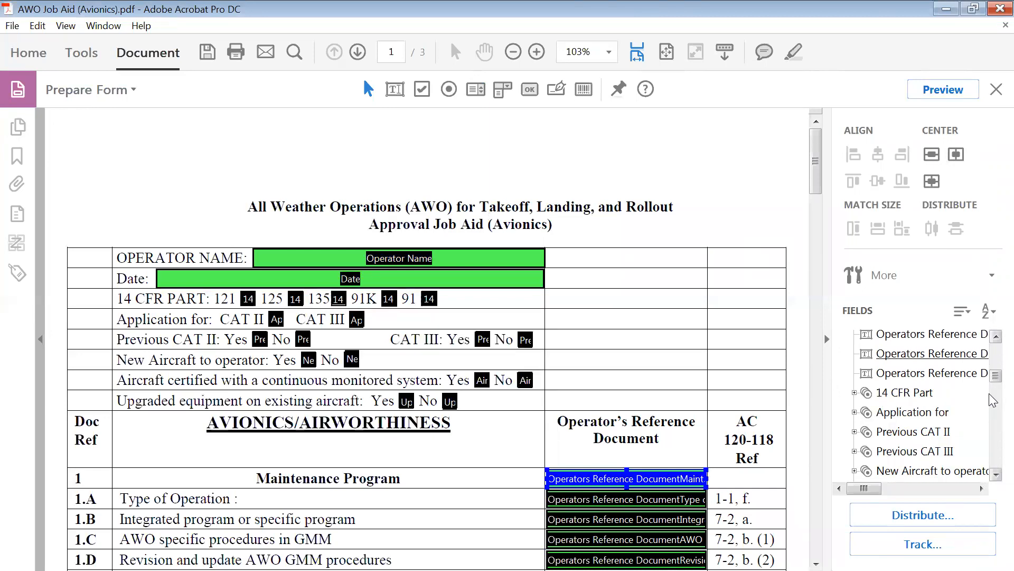
- Move the Operator Name and Date fields together to the top of Page 1's field order
left_click(996, 474)
left_click(995, 475)
left_click(995, 474)
left_click(995, 474)
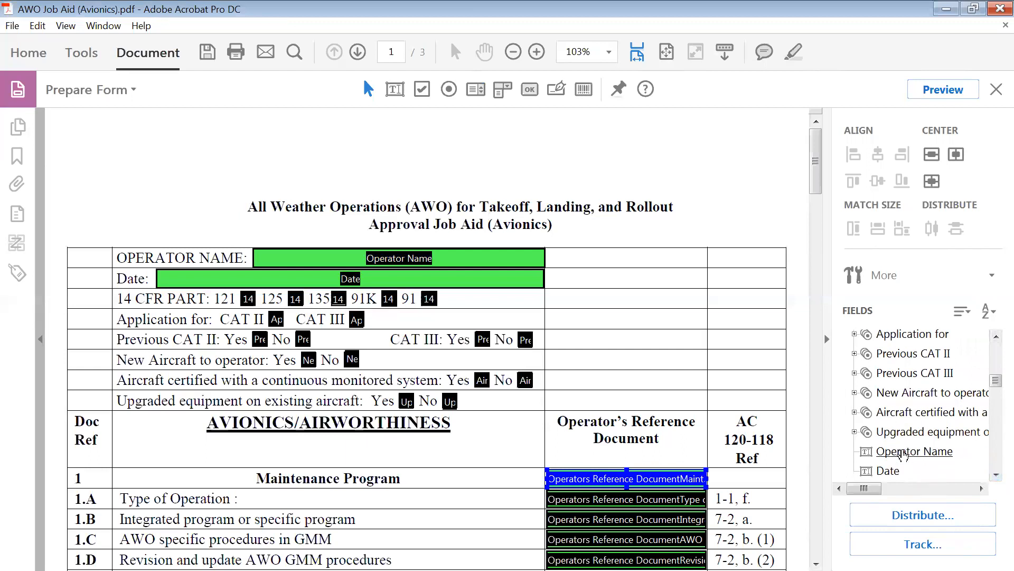
left_click(904, 452)
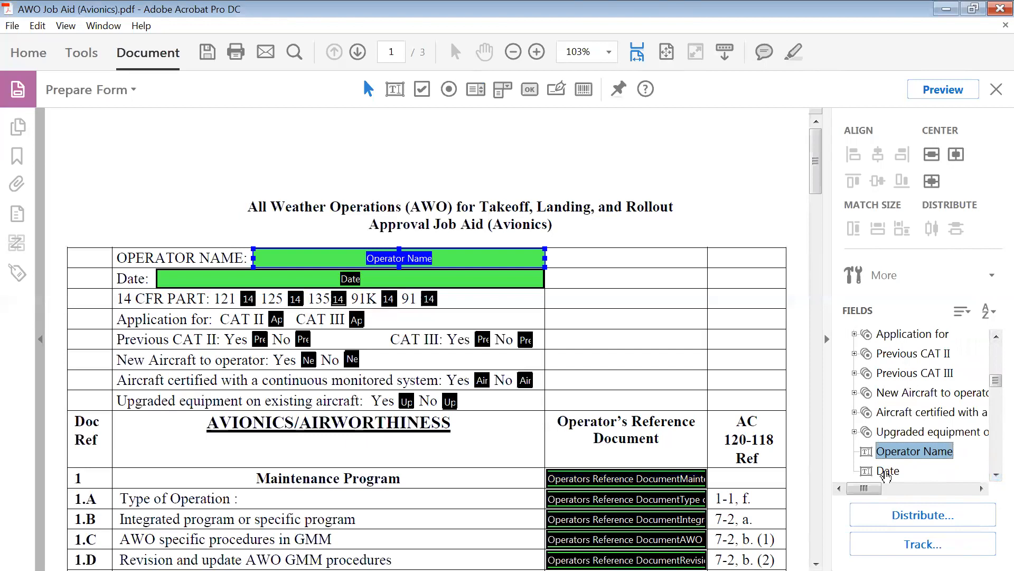
left_click(887, 470, "ctrl")
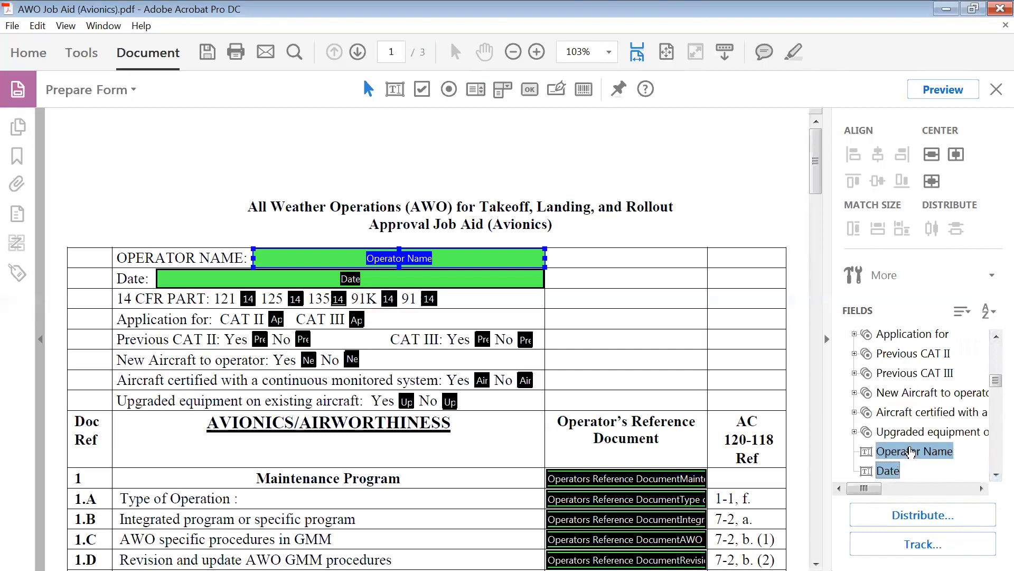
left_click_drag(908, 451, 884, 343)
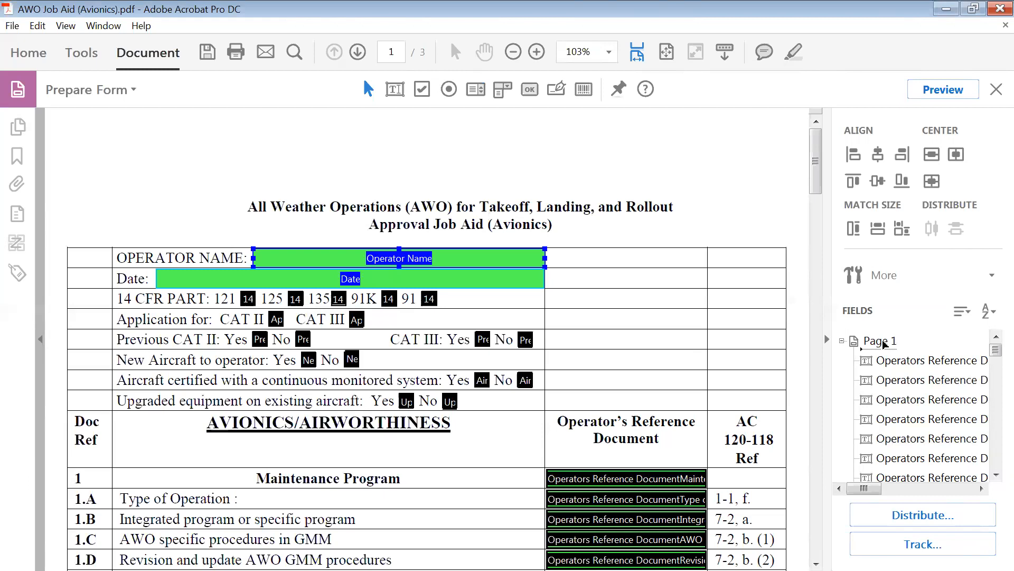
left_click(884, 344)
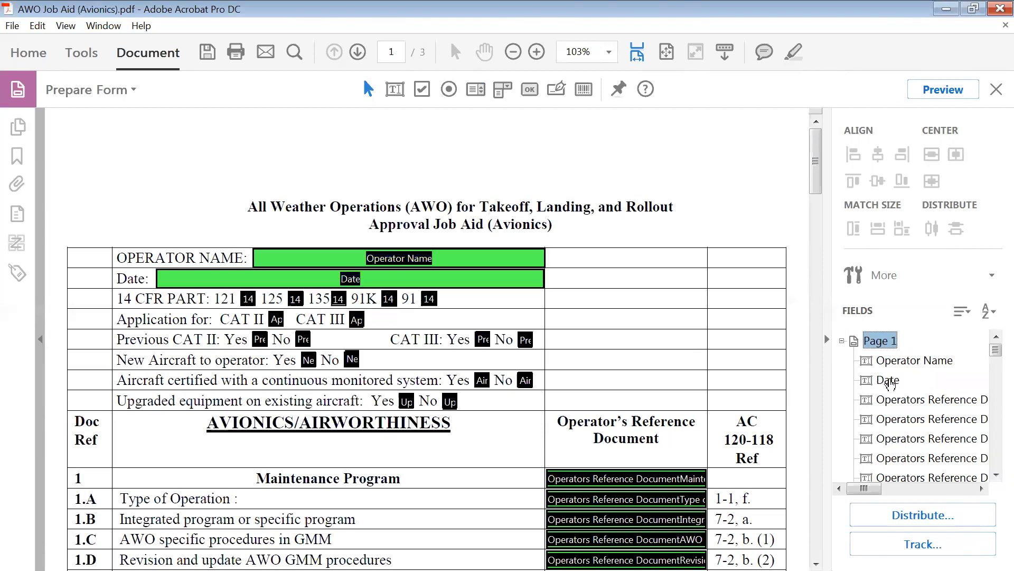
- Check the order of the Operator Name, Date and Maintenance Program reference fields in the list and on the form
left_click(899, 363)
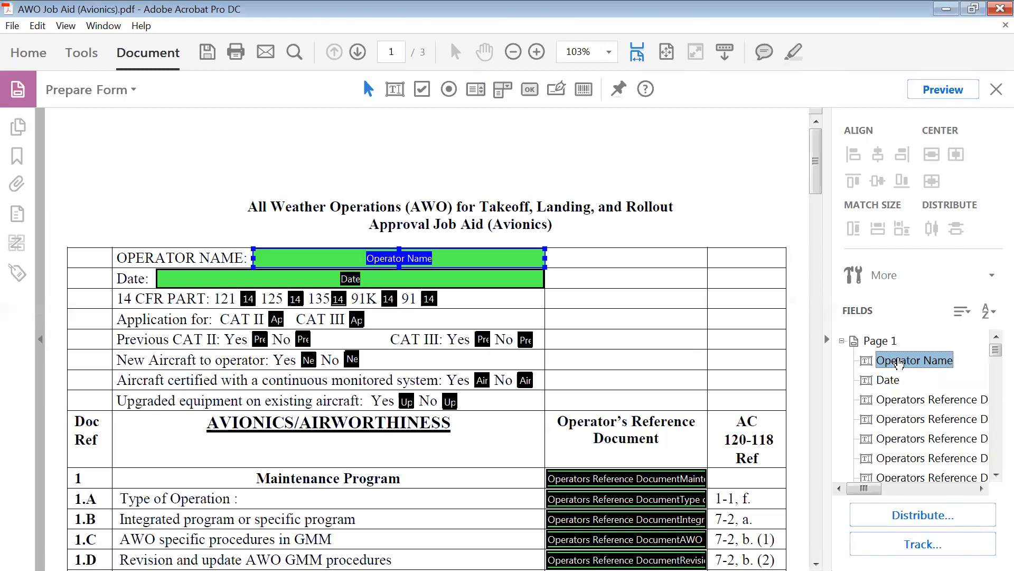
key("Down")
key("Down")
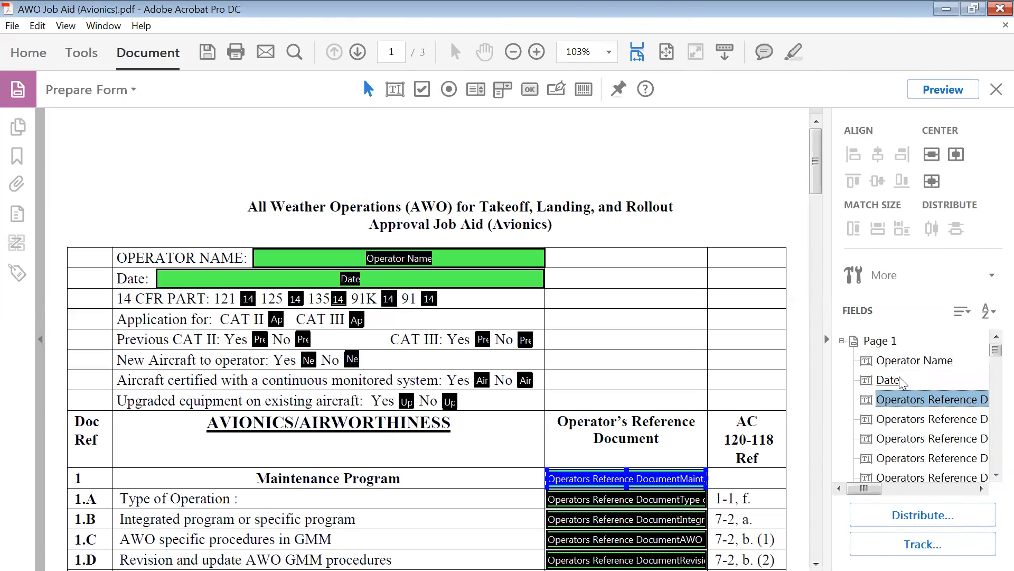
left_click_drag(993, 355, 994, 389)
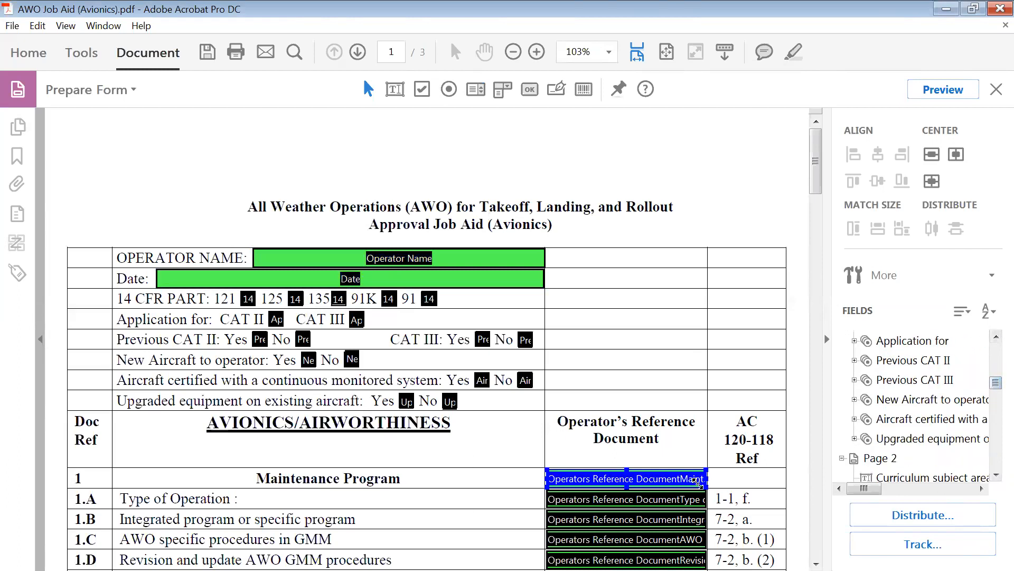
left_click(470, 252)
left_click(499, 285)
left_click(565, 479)
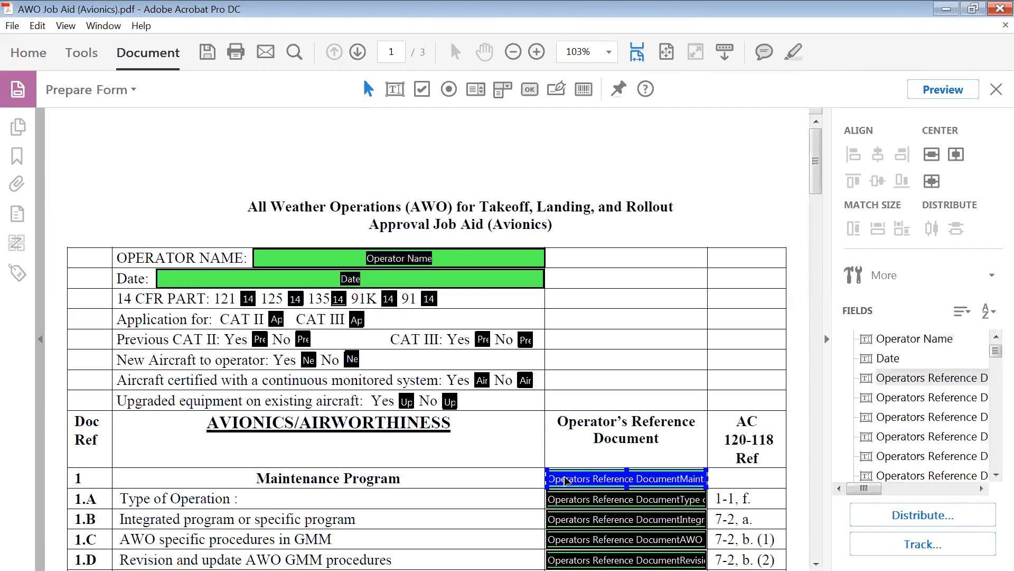
- Check where each radio group from 14 CFR Part through Upgraded equipment sits in Page 1's field list and on the form
left_click_drag(994, 350, 993, 387)
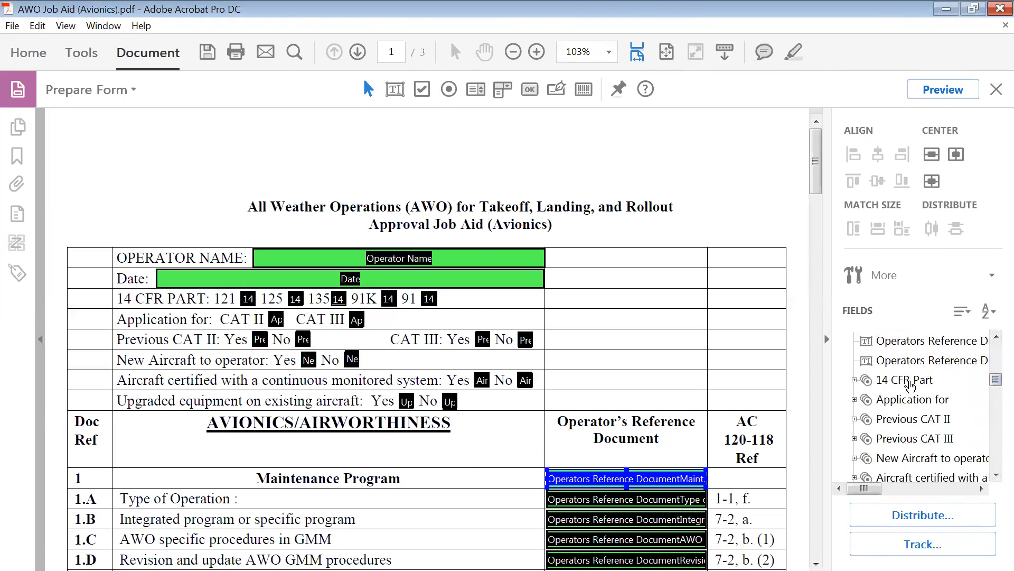
left_click(908, 381)
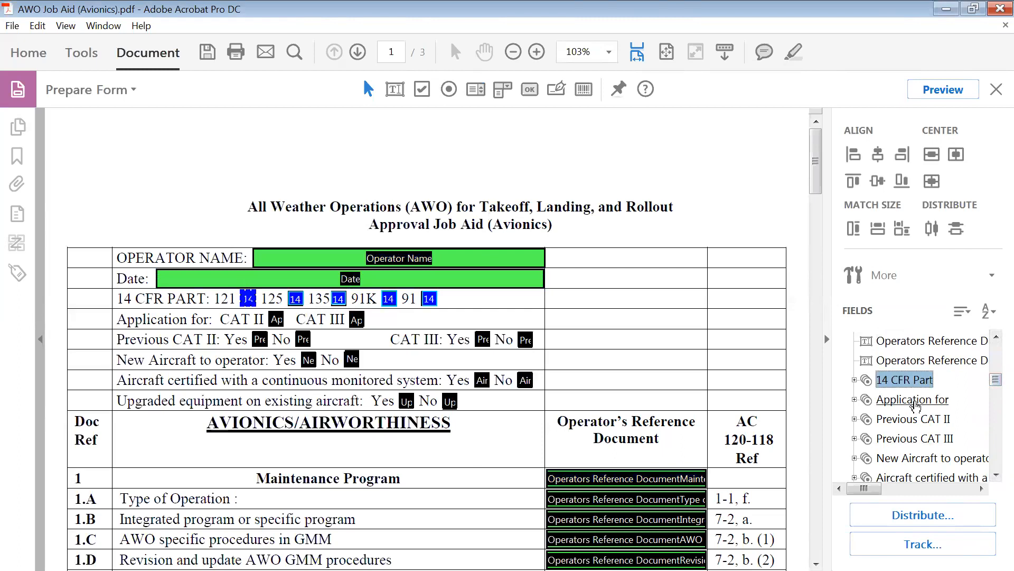
left_click(920, 402)
left_click(909, 420)
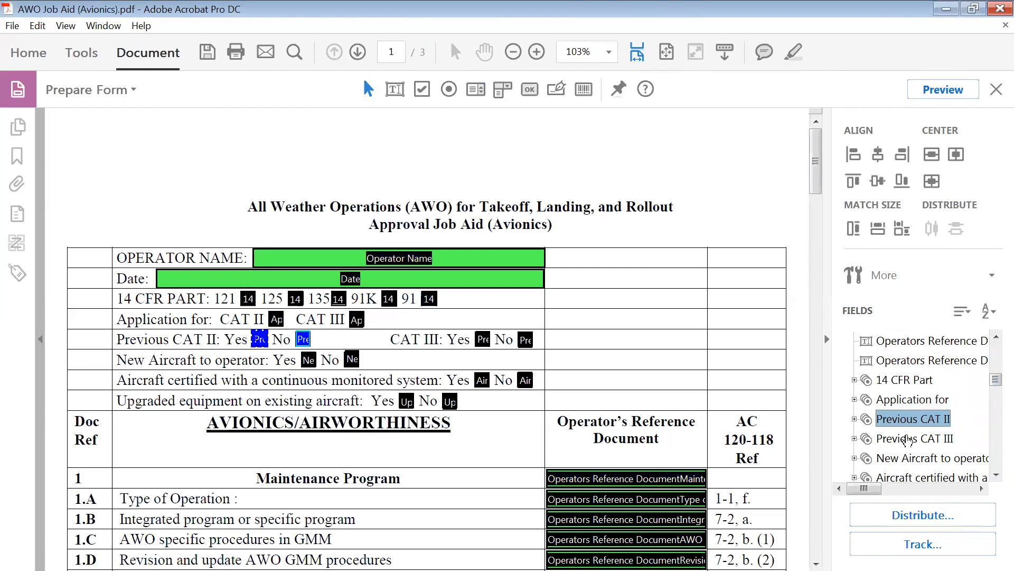
left_click(907, 440)
left_click(902, 458)
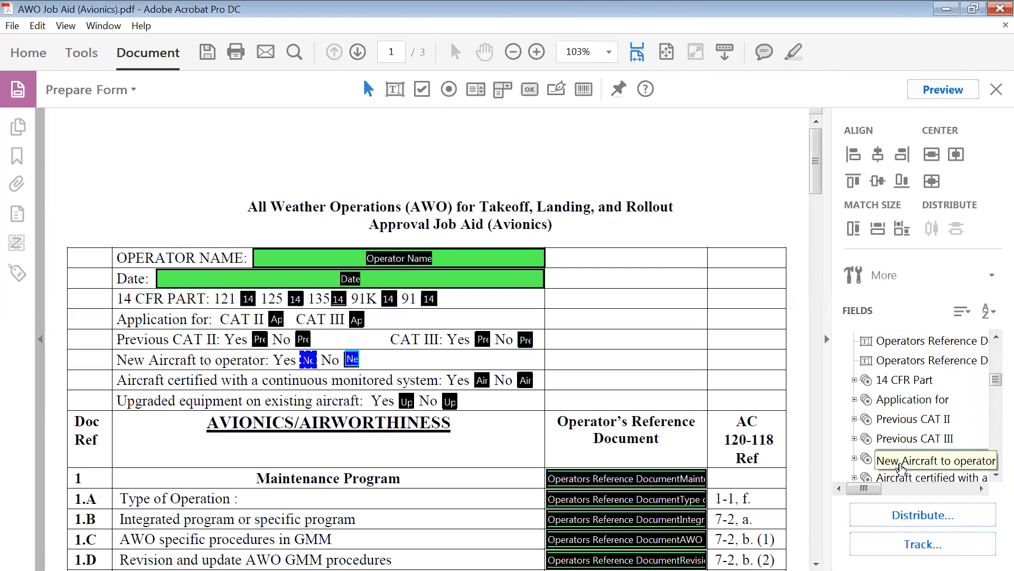
scroll(902, 464, "down", 1)
left_click(901, 419)
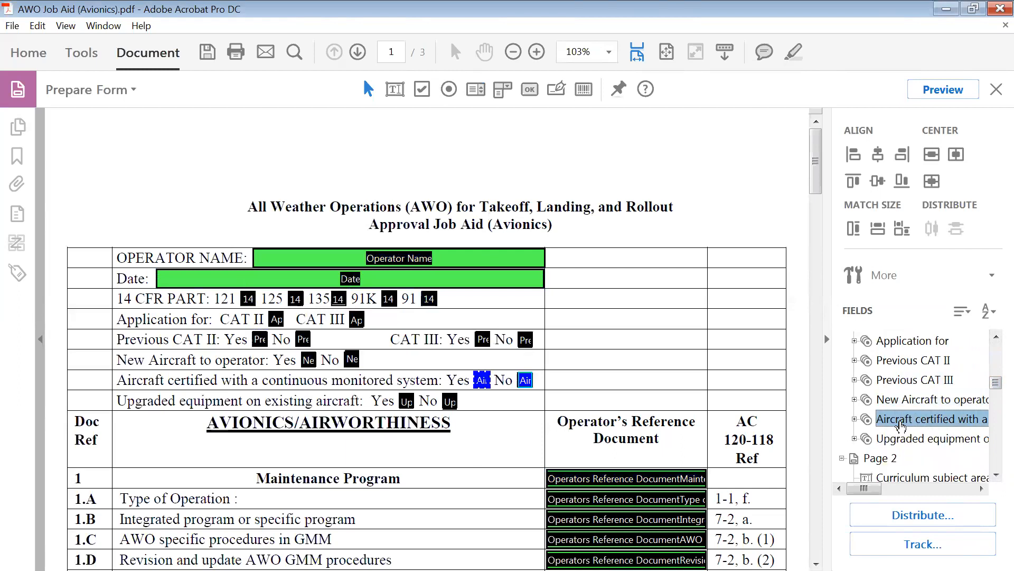
left_click(903, 441)
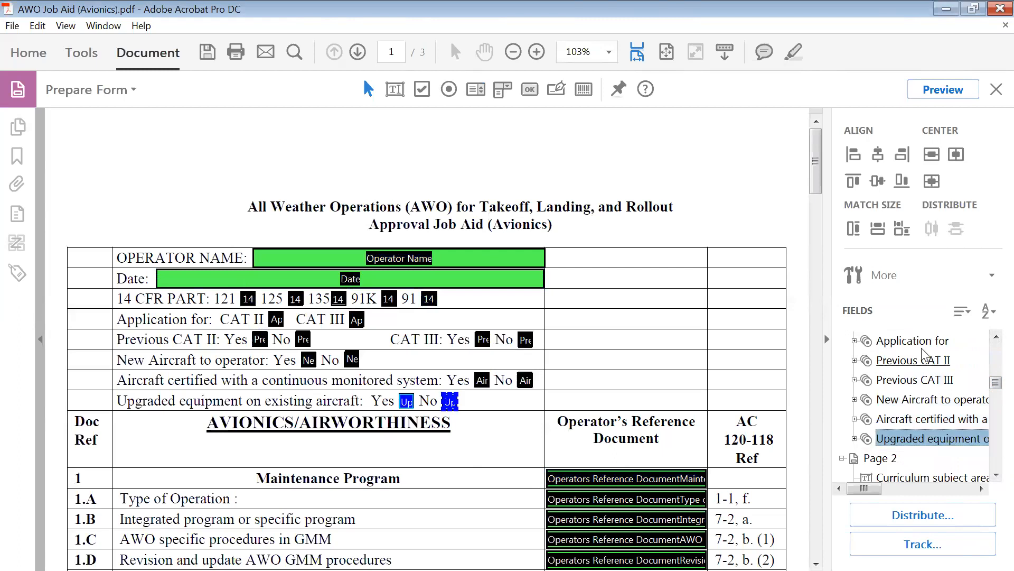
- Move the seven radio groups from 14 CFR Part through Upgraded equipment together to directly after Date in Page 1's field order
scroll(902, 441, "up", 1)
left_click(904, 386)
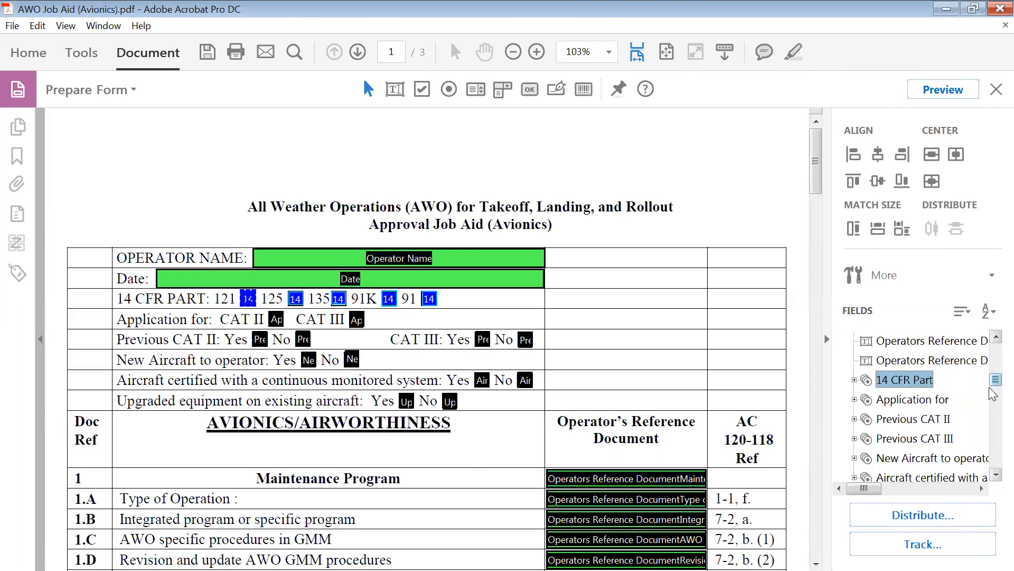
left_click(995, 474)
left_click(996, 473)
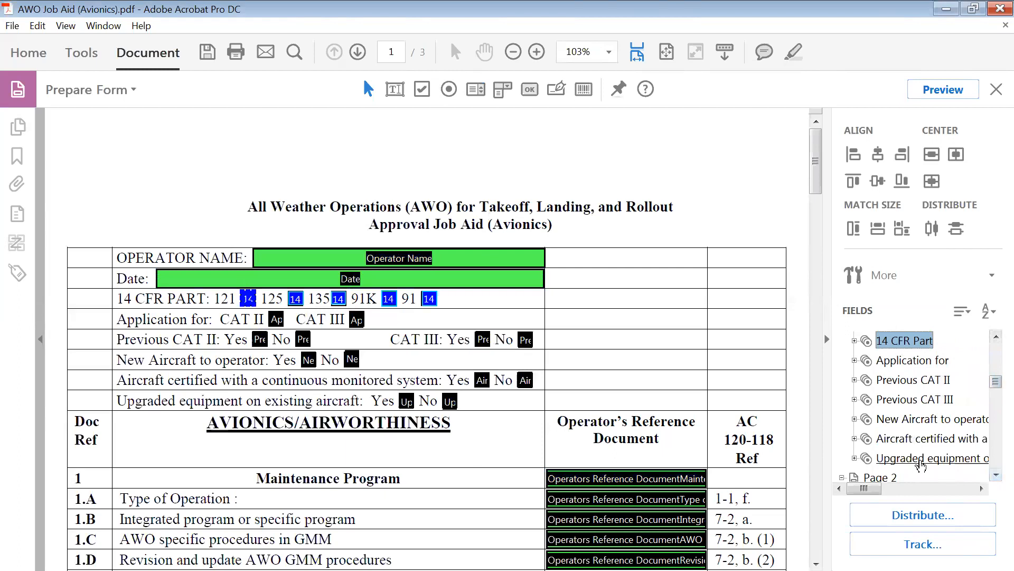
left_click(920, 465, "shift")
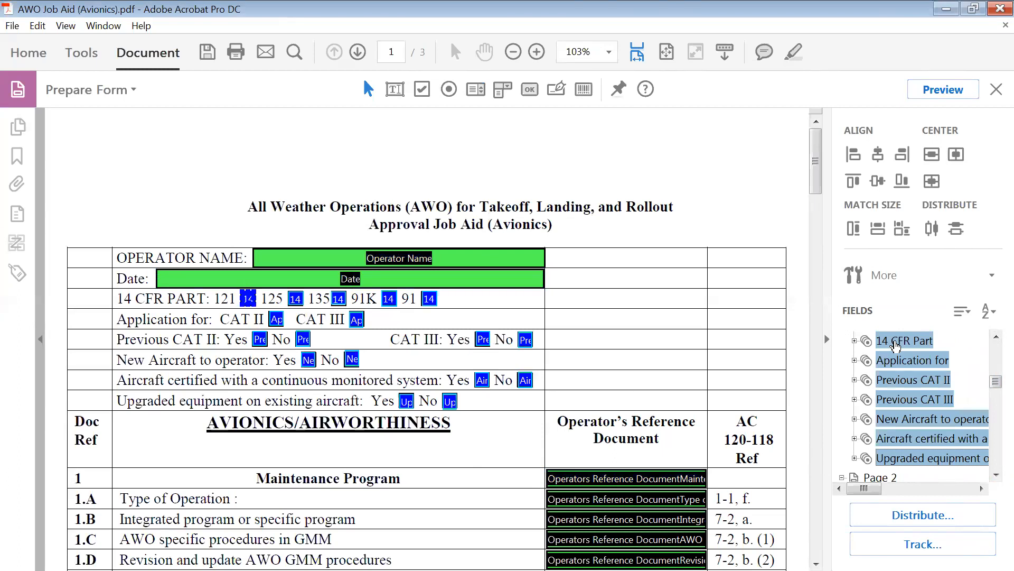
left_click_drag(895, 345, 902, 370)
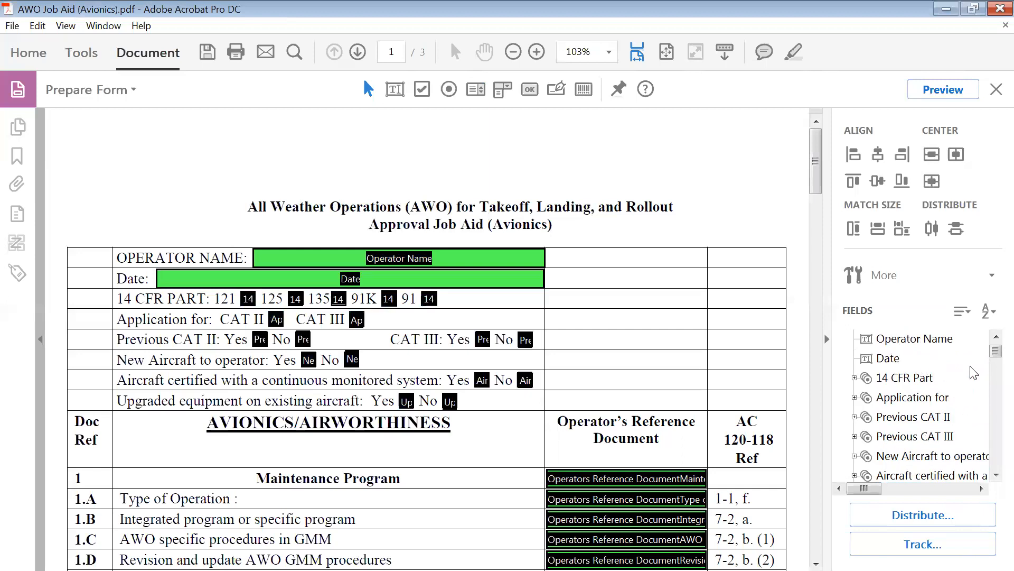
- Step through the header fields from Operator Name to the Upgraded equipment group to verify their order on the form
left_click(929, 339)
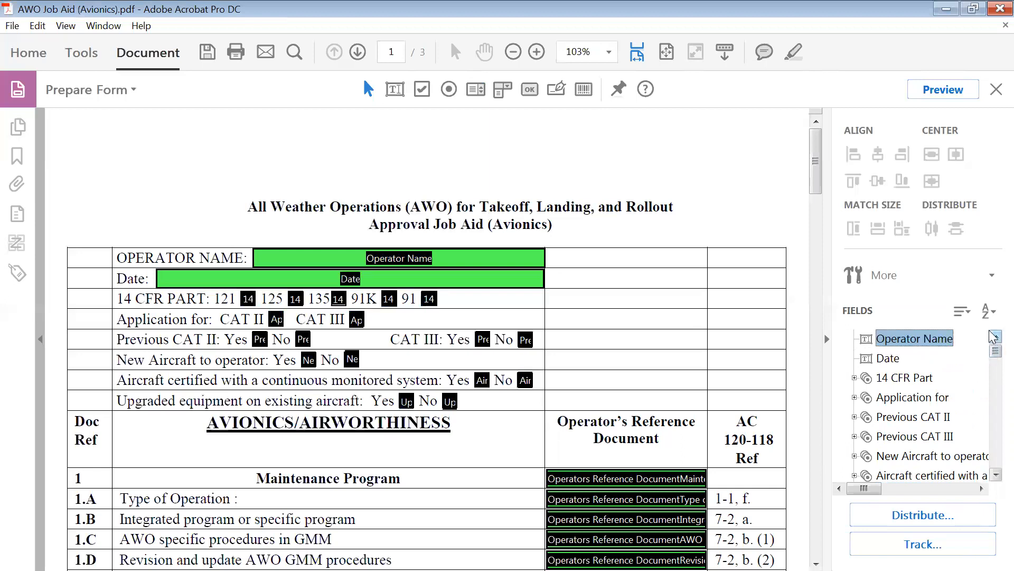
left_click(996, 337)
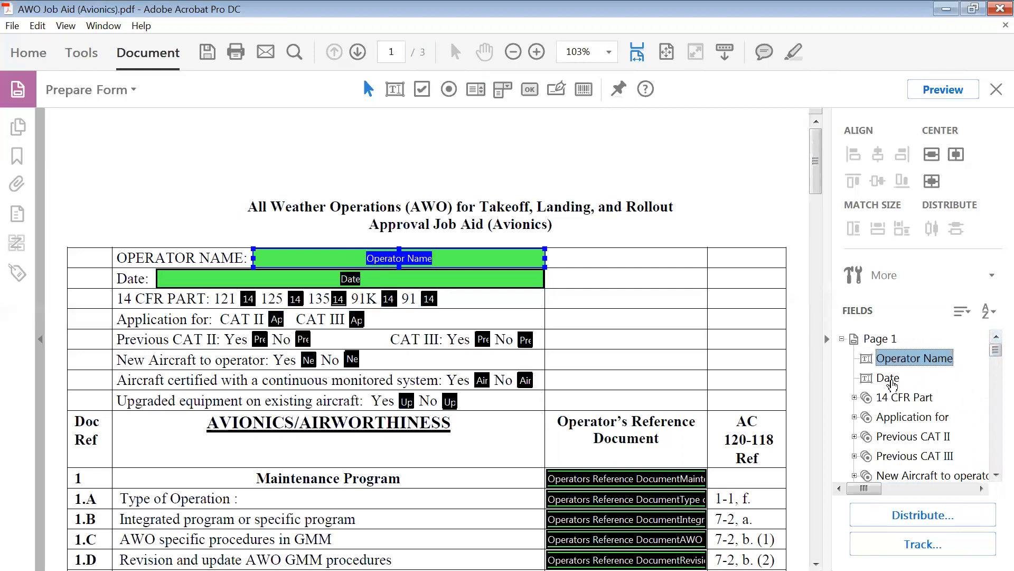
left_click(891, 381)
key("Down")
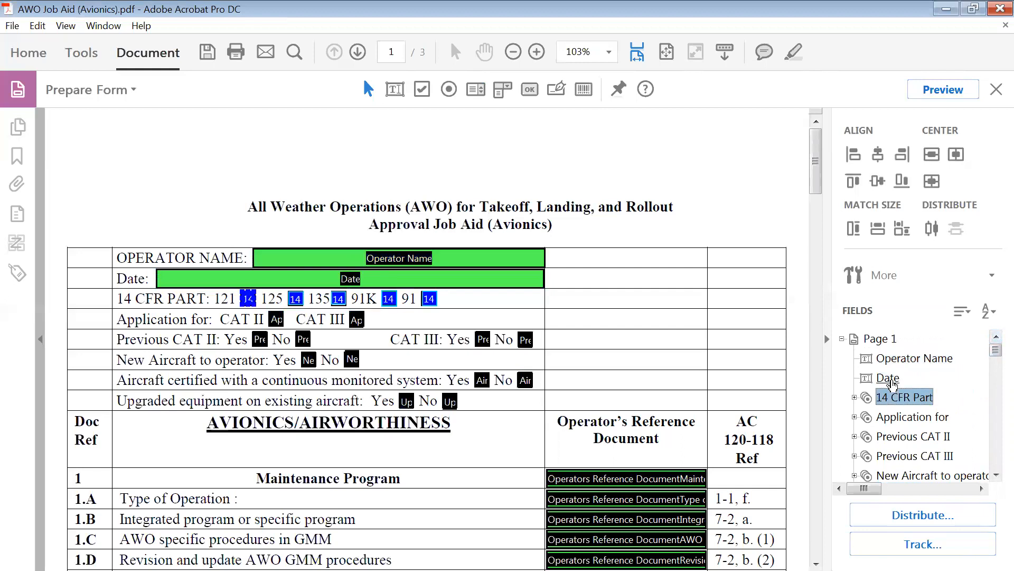
key("Down")
key("Down")
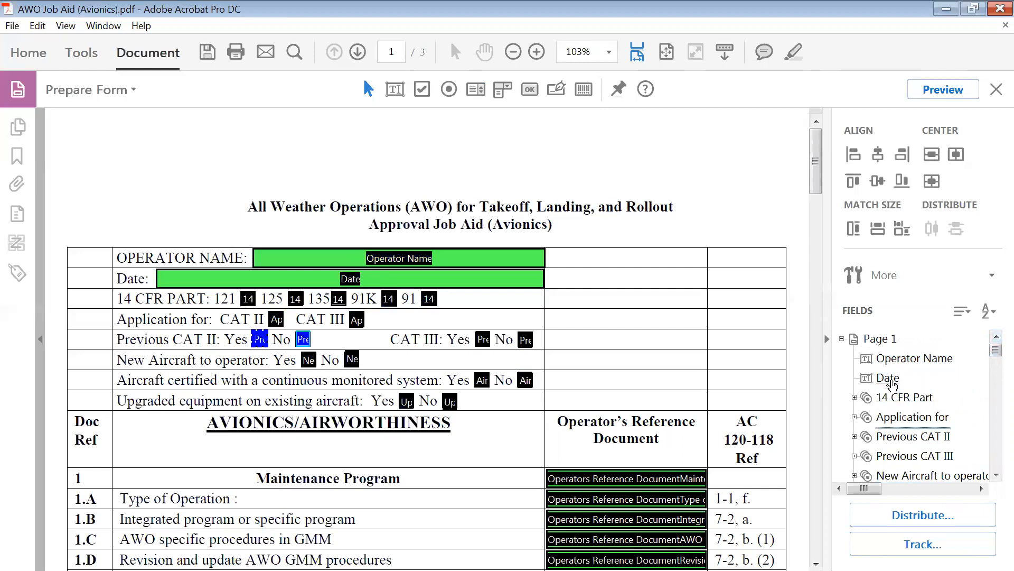
key("Down")
key("Down")
key("Down")
key("Down")
key("Down")
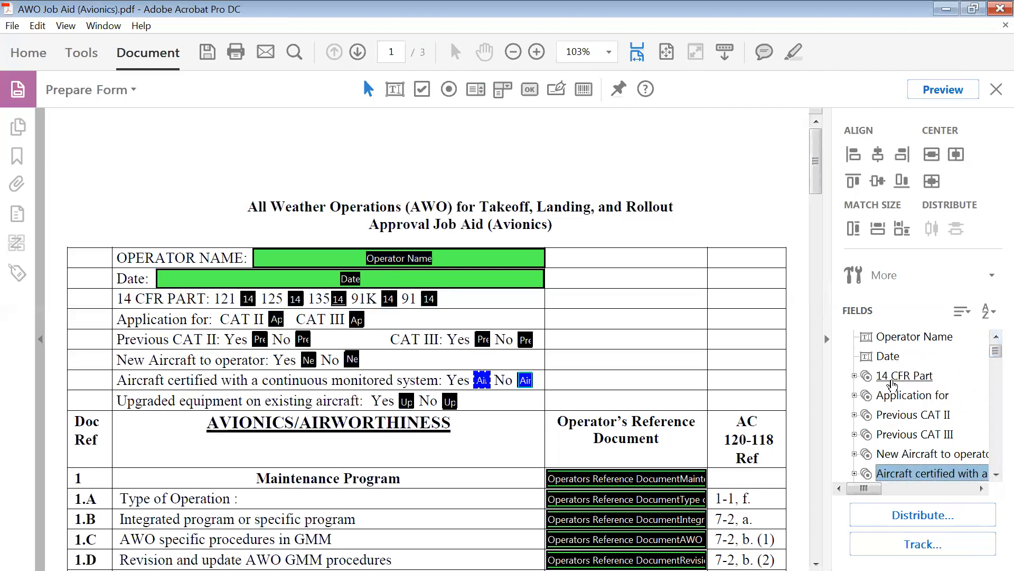
key("Down")
- Step through Page 1's Operators Reference Document fields down to Training equipment description to verify their order against the table rows
key("Down")
key("Down")
key("Down")
key("Down")
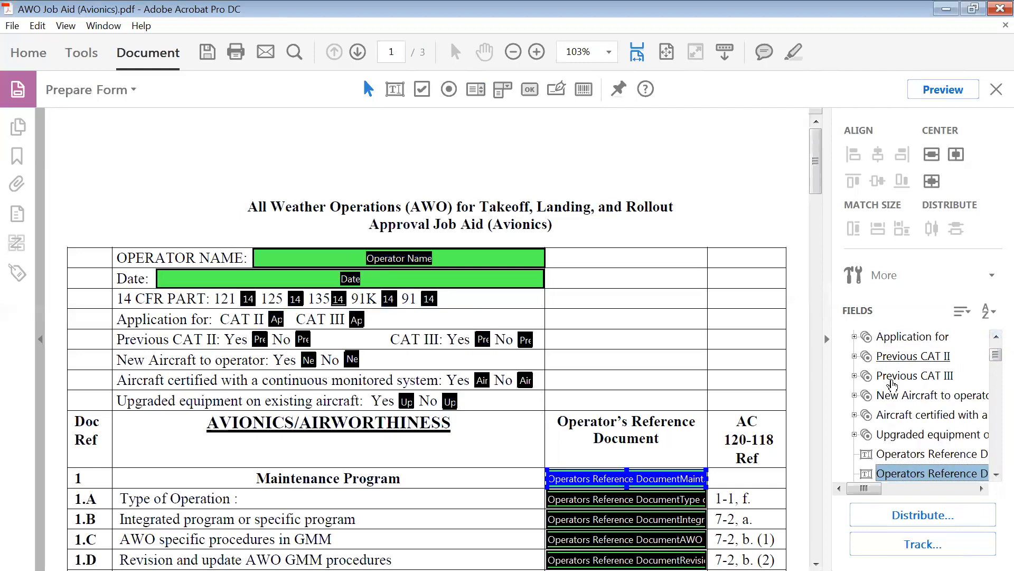
key("Down")
key("Down")
key("Down")
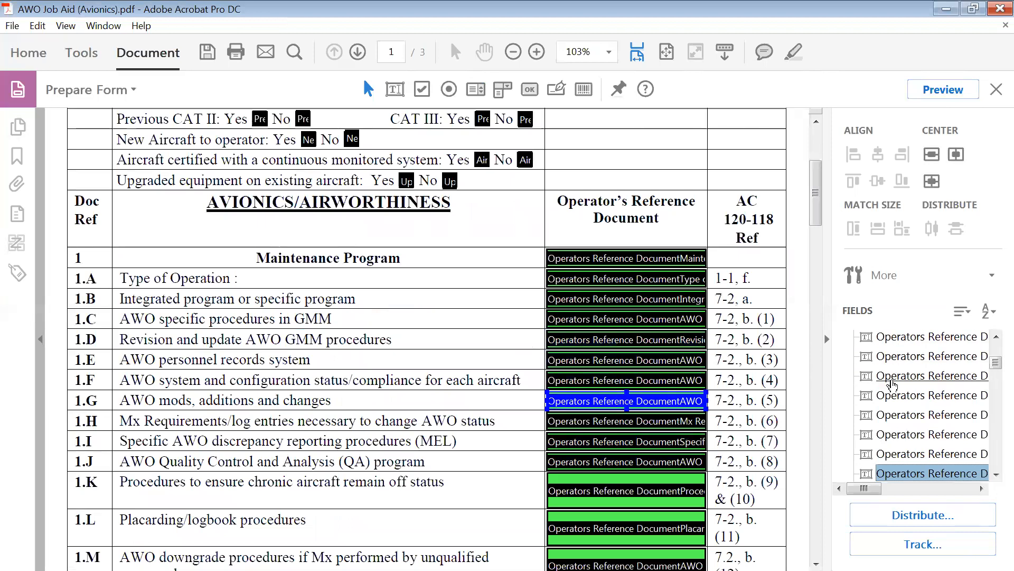
key("Down")
key("Down")
key("Down")
key("Down")
key("Down")
key("Down")
key("Down")
key("Down")
key("Down")
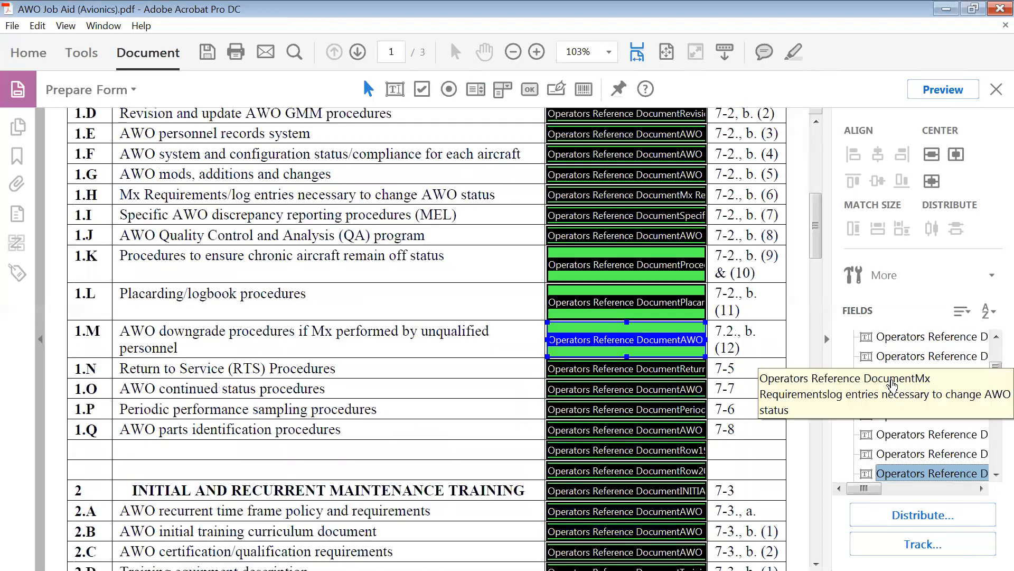
key("Down")
key("Down")
key("Down")
key("Down")
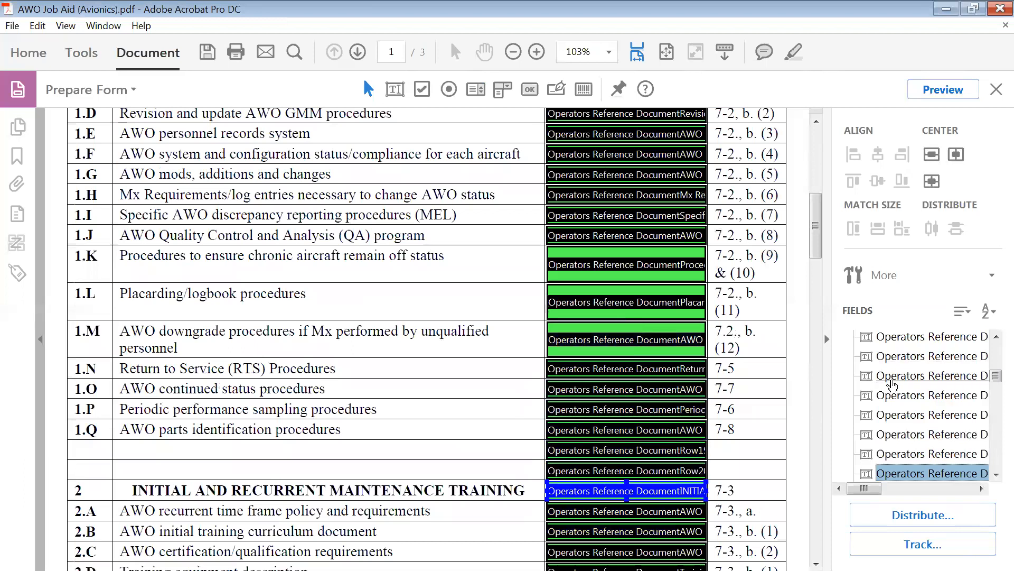
key("Down")
key("Down")
key("Down")
key("Down")
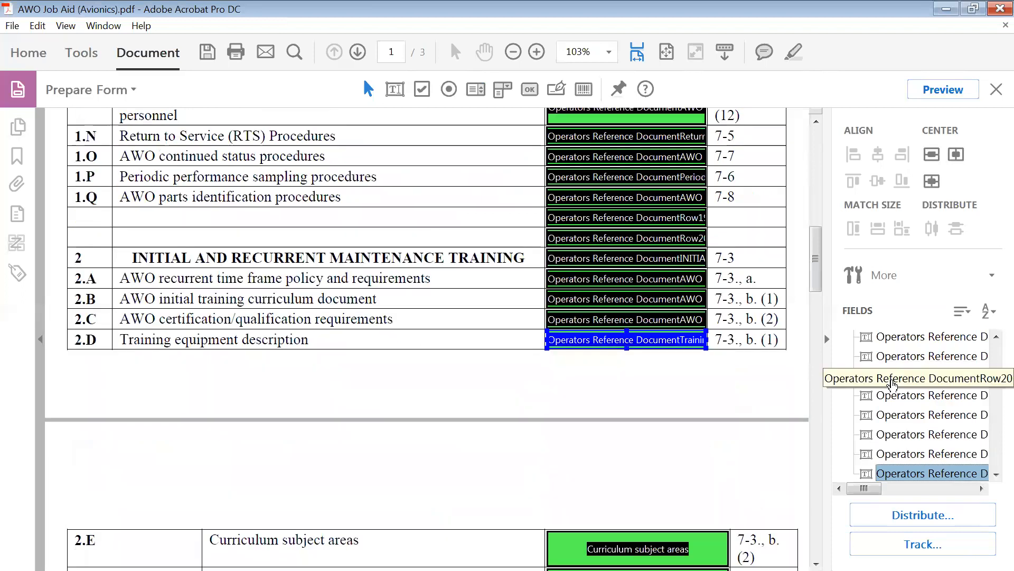
- Step through Page 2's fields from Curriculum subject areas to Manufacturers recommended intervals to verify their order
key("Down")
key("Down")
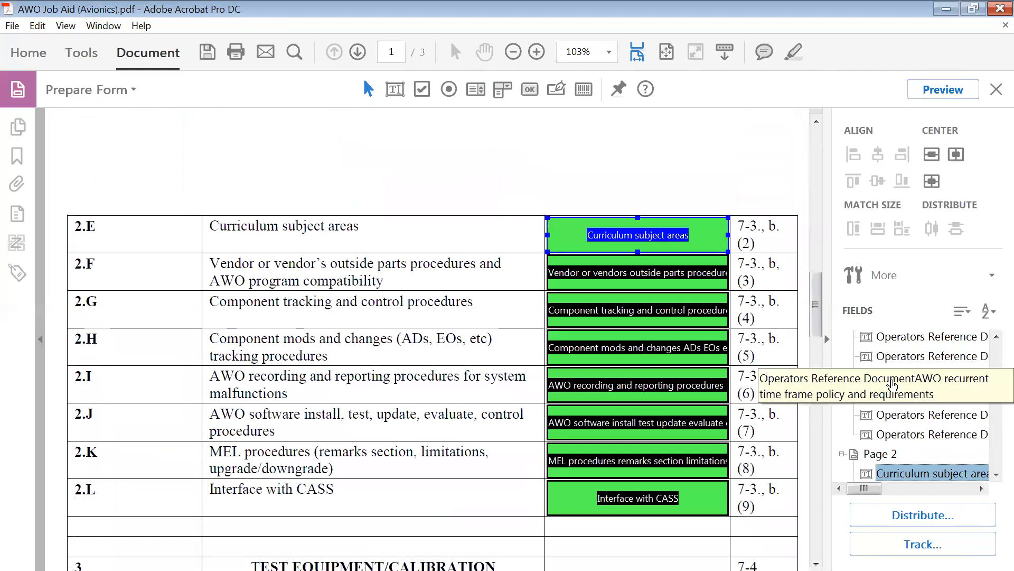
key("Down")
key("Down")
key("Down")
key("Down")
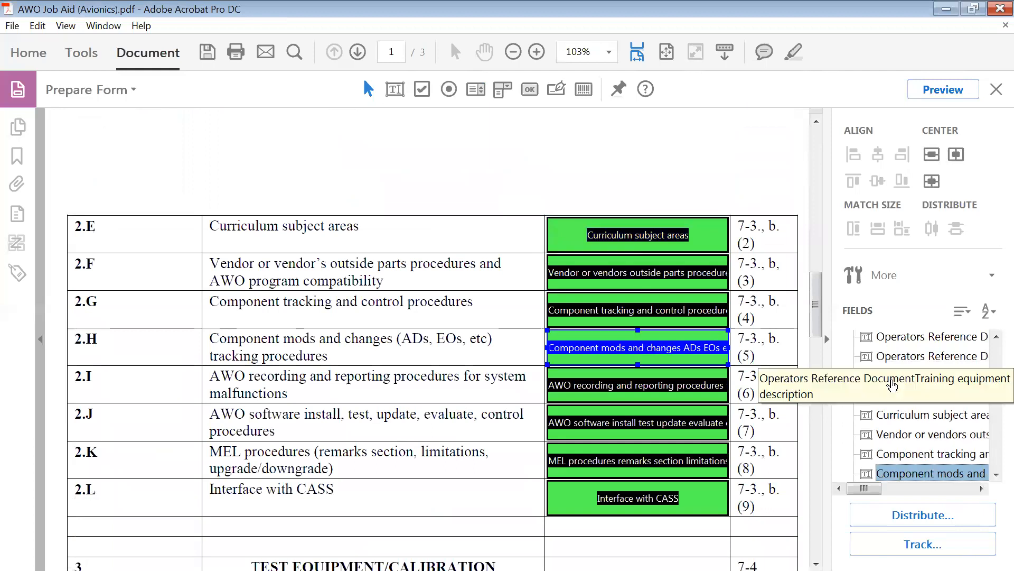
key("Down")
key("Down")
key("Down")
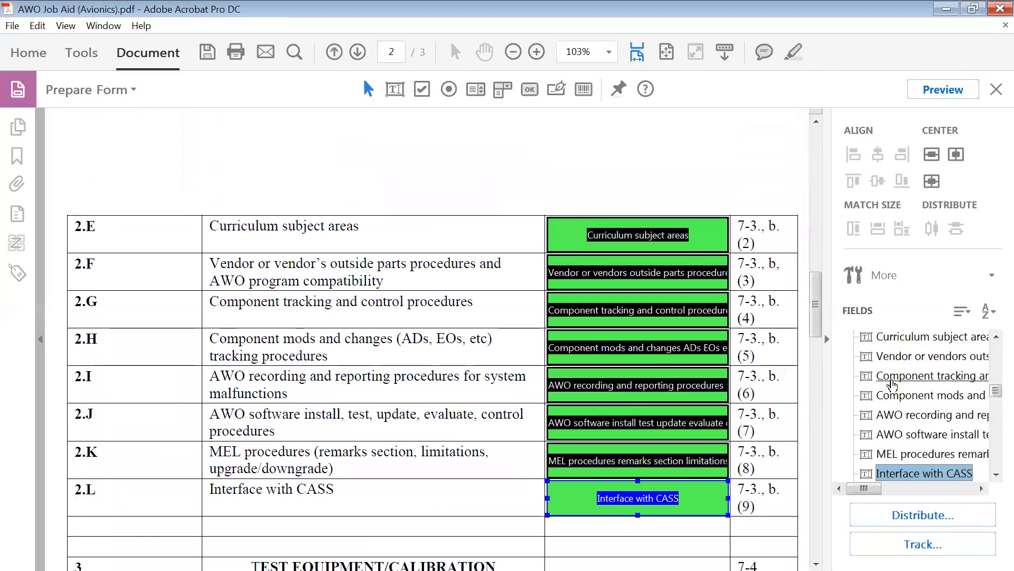
key("Down")
key("Down")
key("Down")
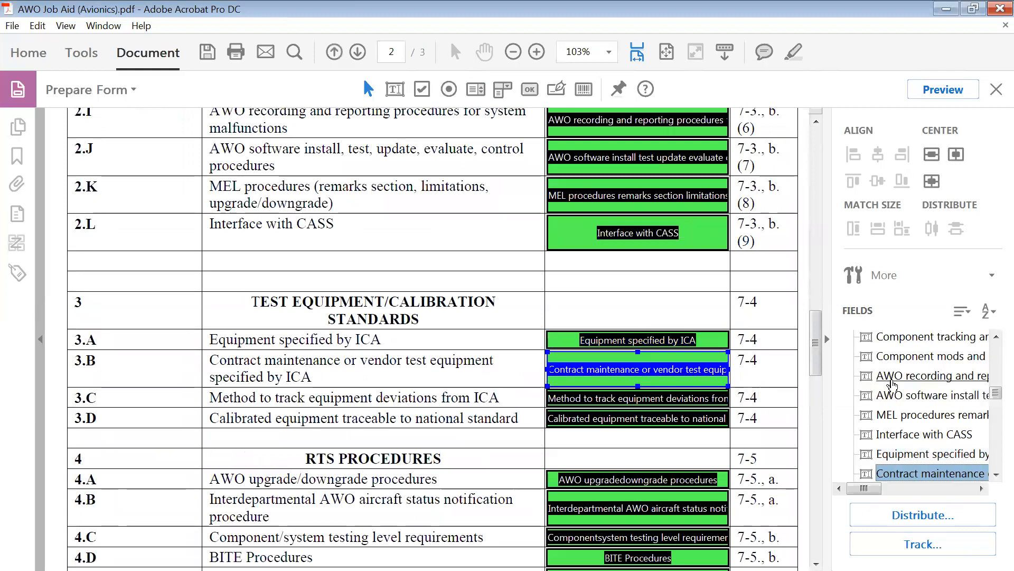
key("Down")
key("Down")
key("Down")
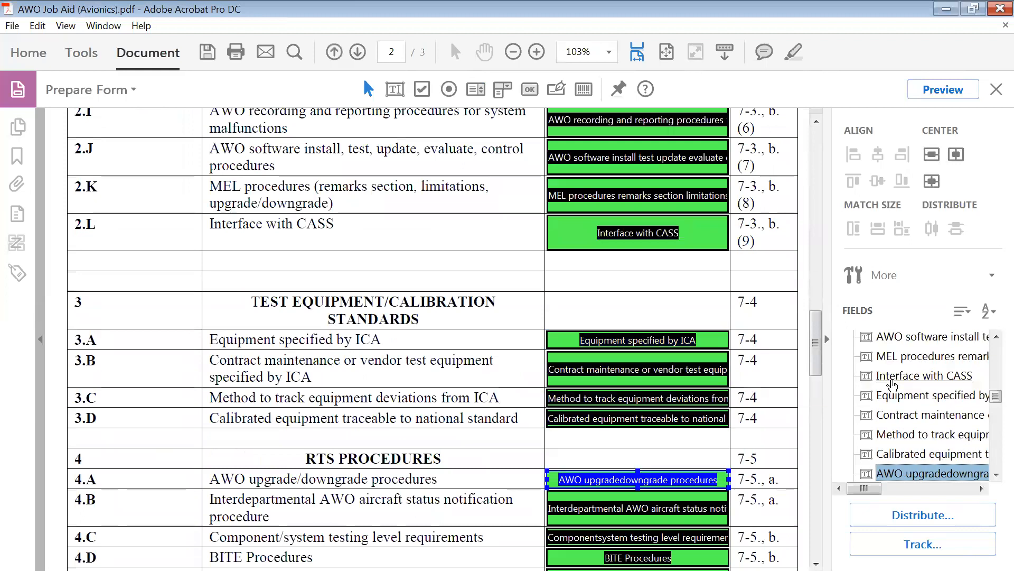
key("Down")
key("Down")
key("Down")
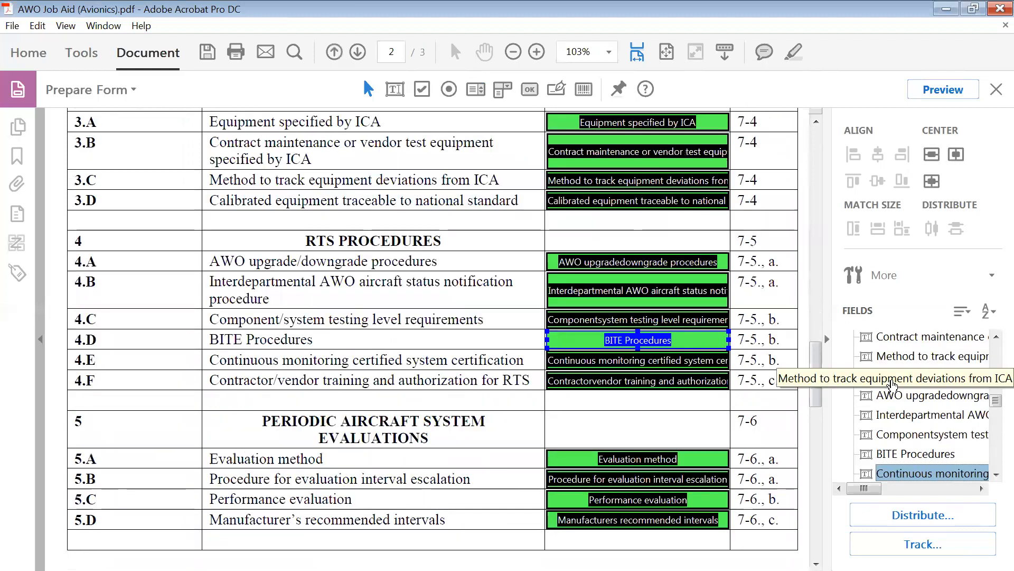
key("Down")
key("Down")
key("Down")
key("Down")
key("Down")
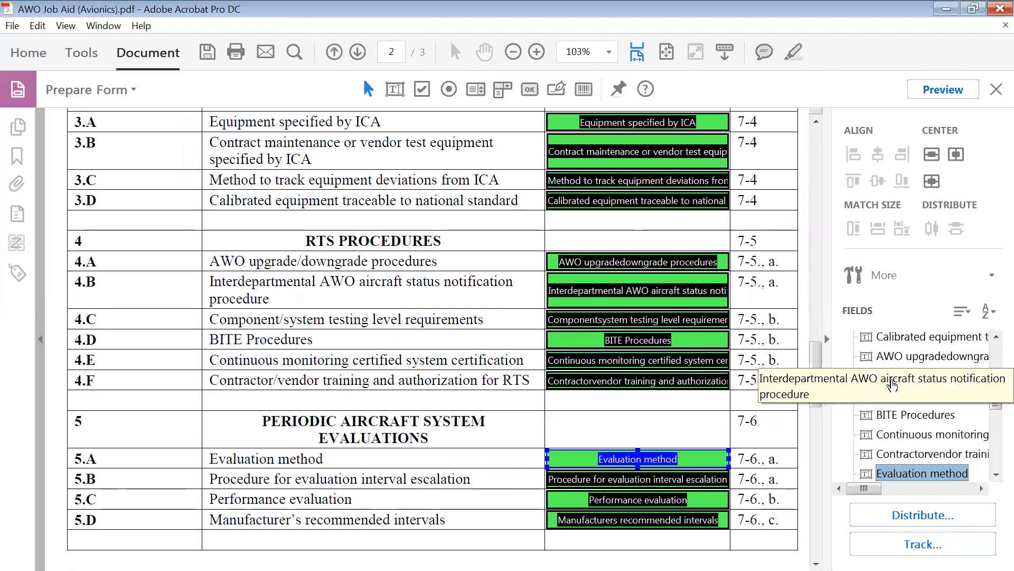
key("Down")
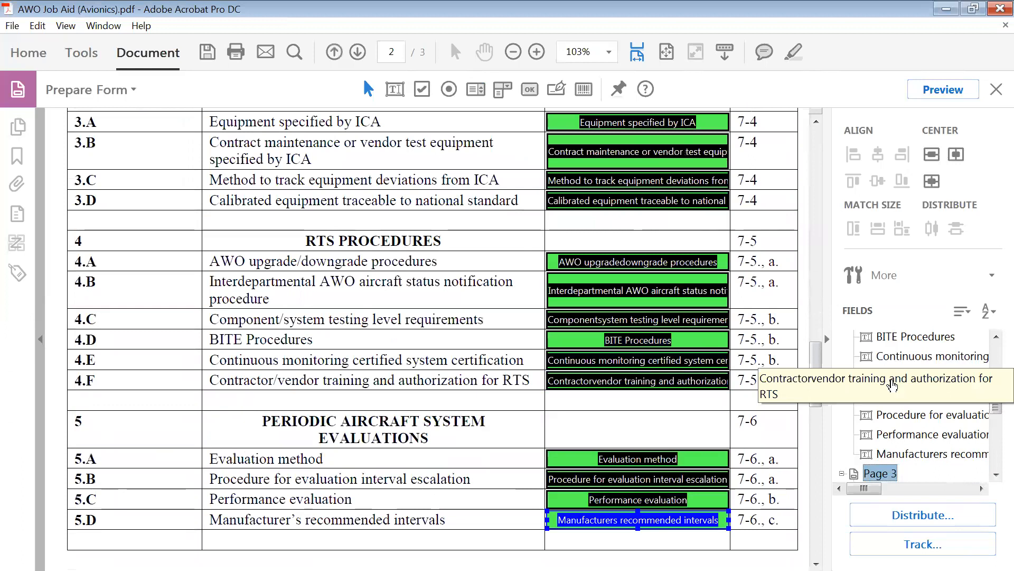
- Verify the order of Page 3's fields from Performance tracking to Foreign operated US registered aircraft, and return to the list's header groups
key("Down")
key("Down")
key("Down")
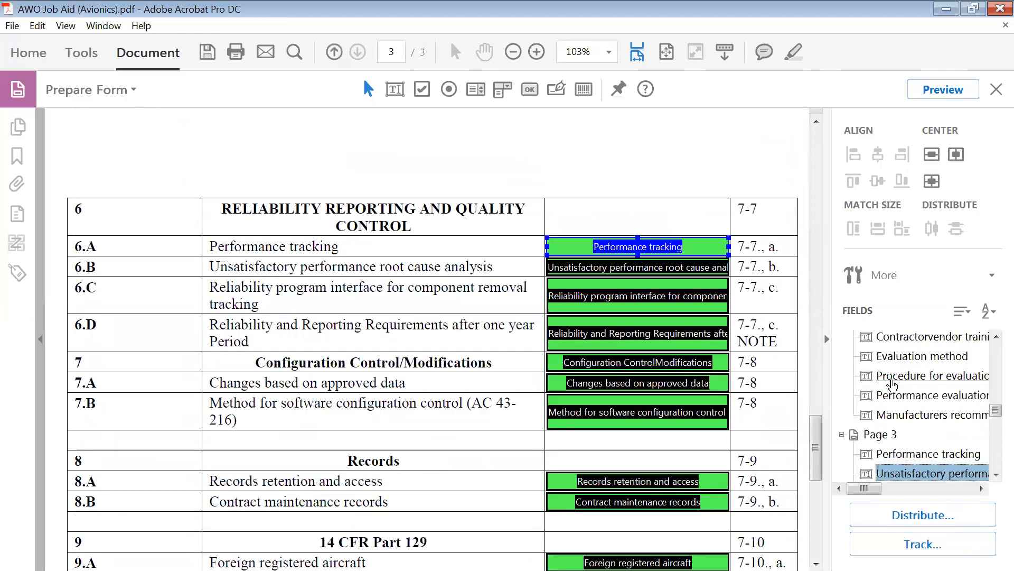
key("Down")
key("Down")
key("Down")
key("Down")
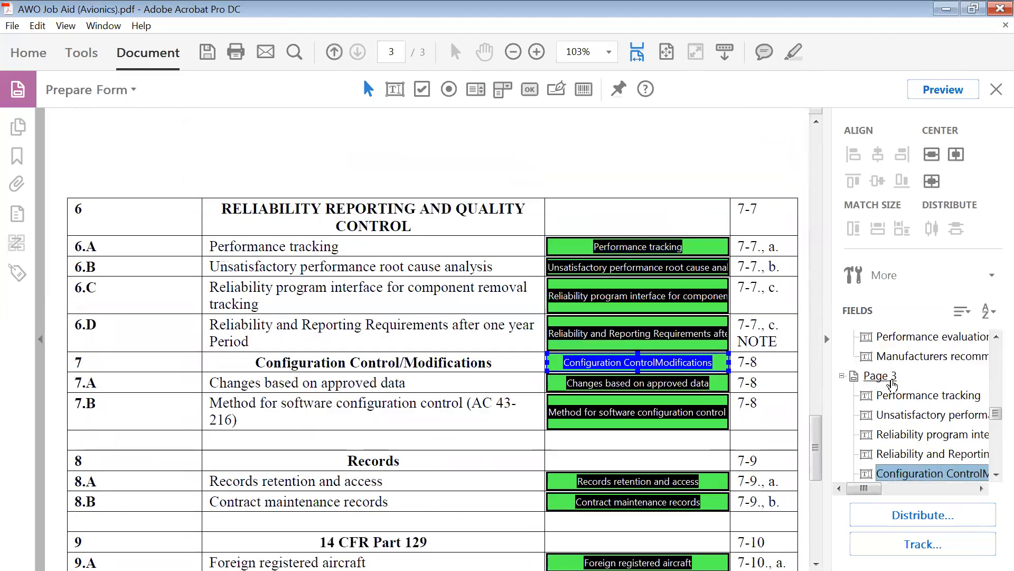
key("Down")
key("Down")
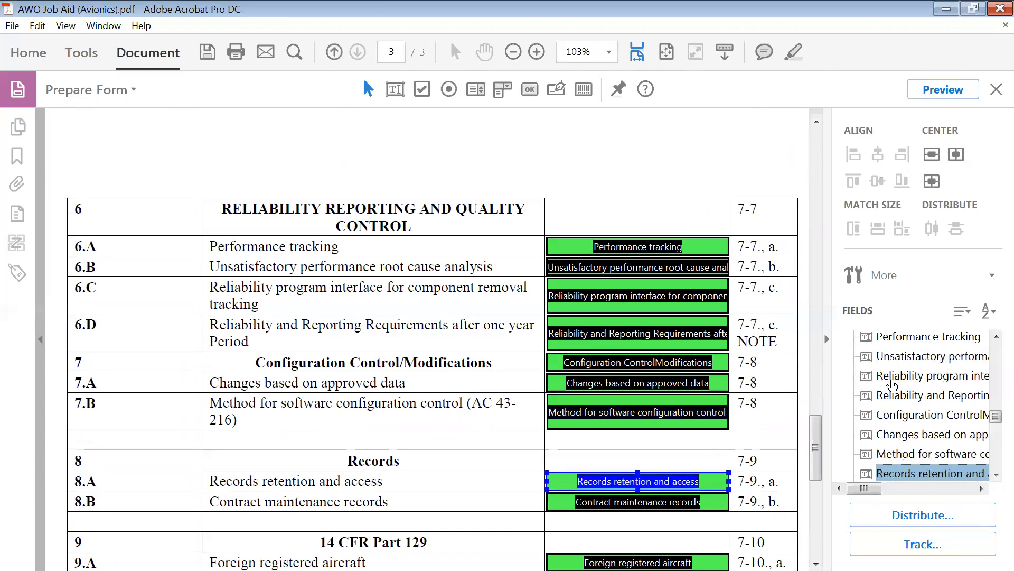
key("Down")
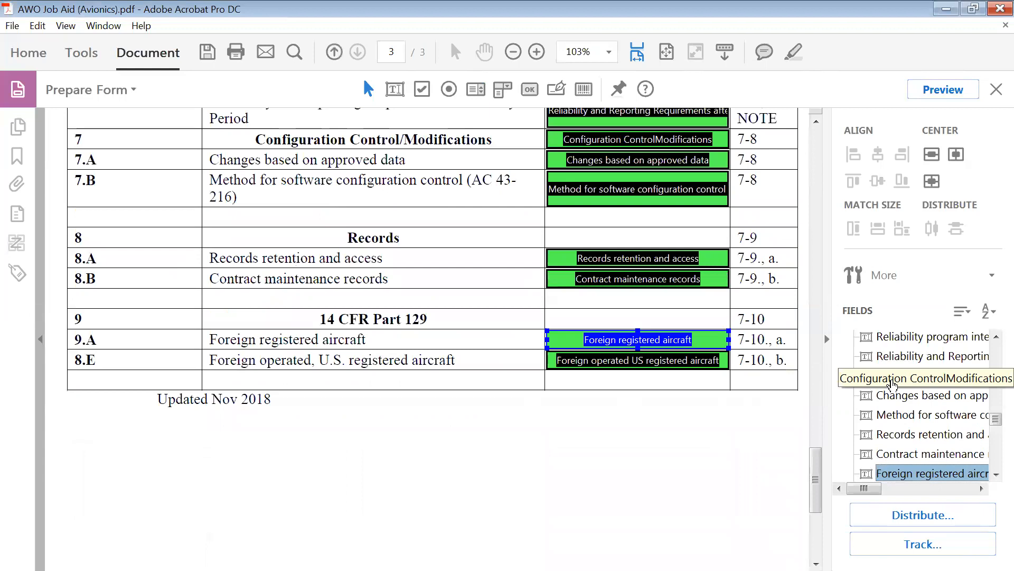
key("Down")
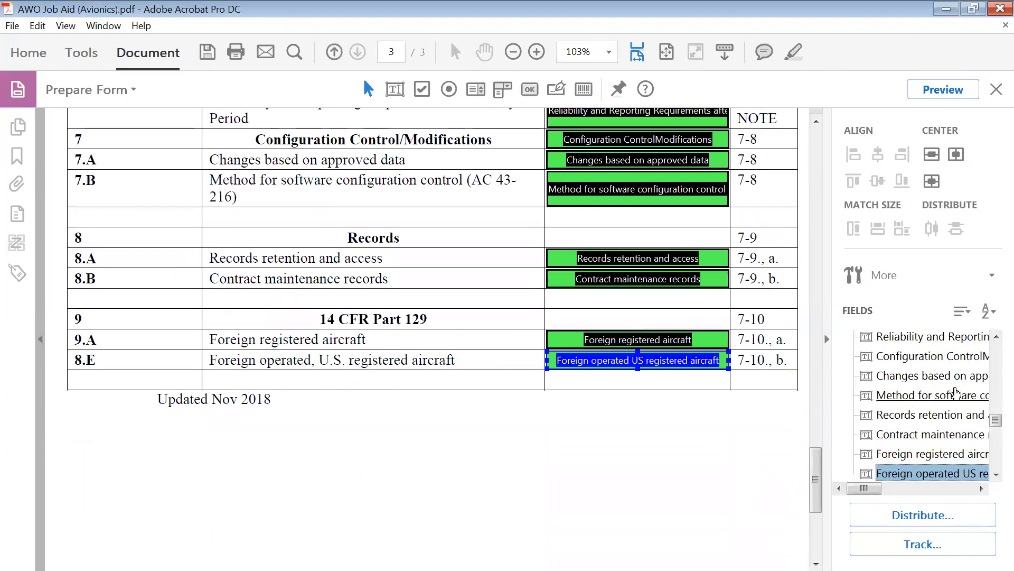
scroll(993, 439, "down", 1)
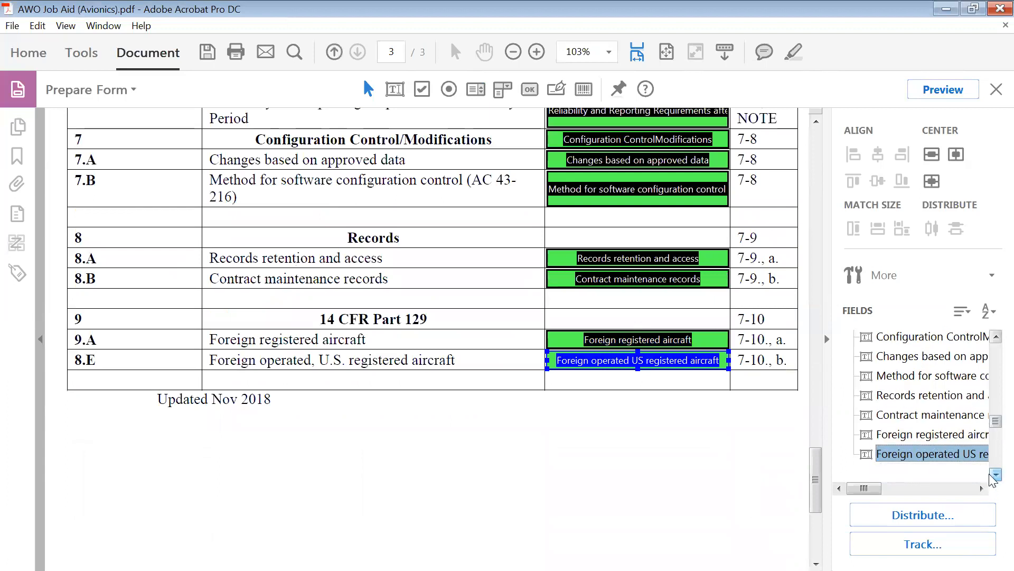
left_click_drag(992, 419, 990, 308)
scroll(919, 407, "down", 2)
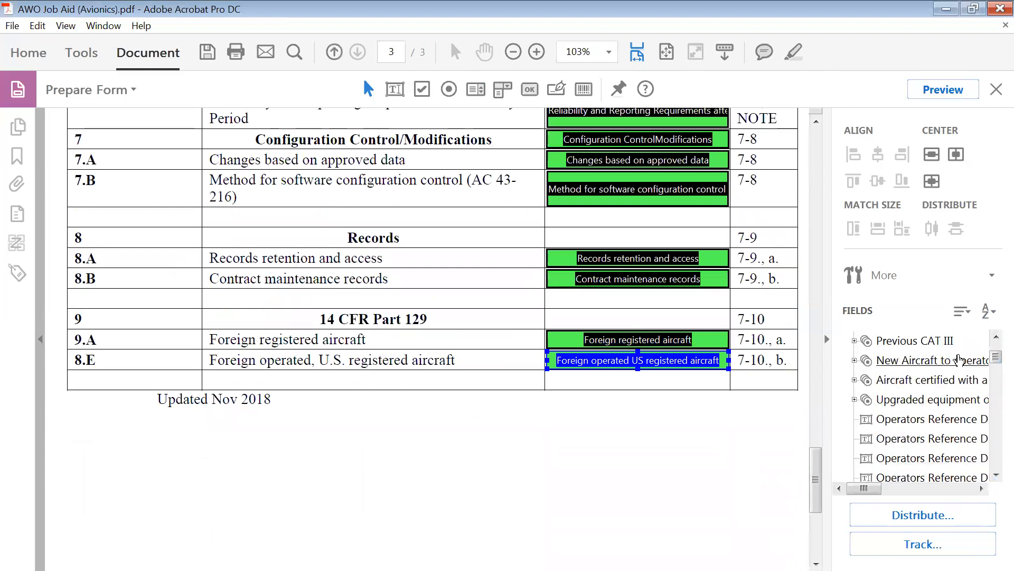
- Check the name and tooltip of the Operators Reference Document field in the Maintenance Program heading row, and delete that field
left_click(913, 417)
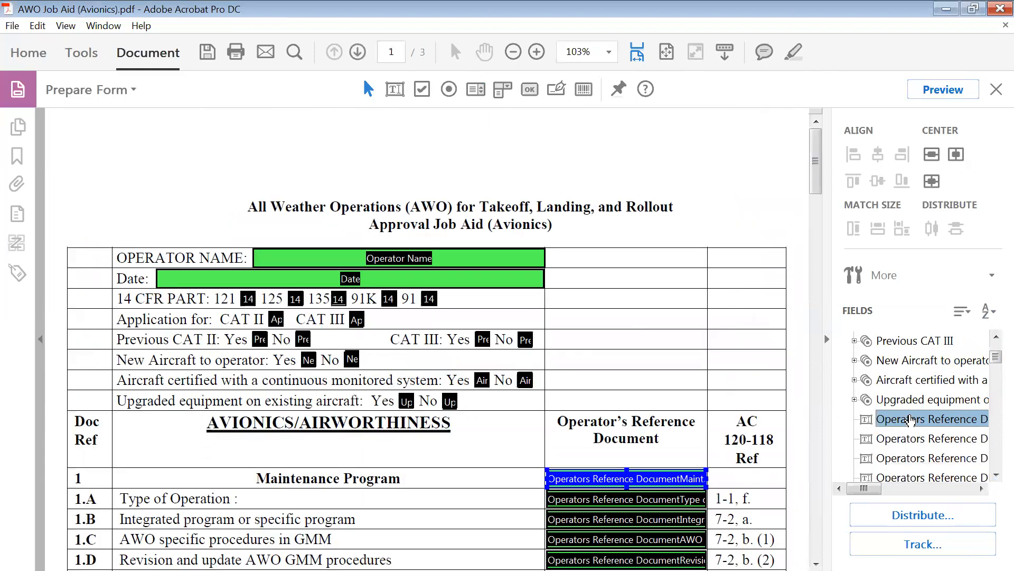
left_click(644, 499, "shift")
right_click(649, 484)
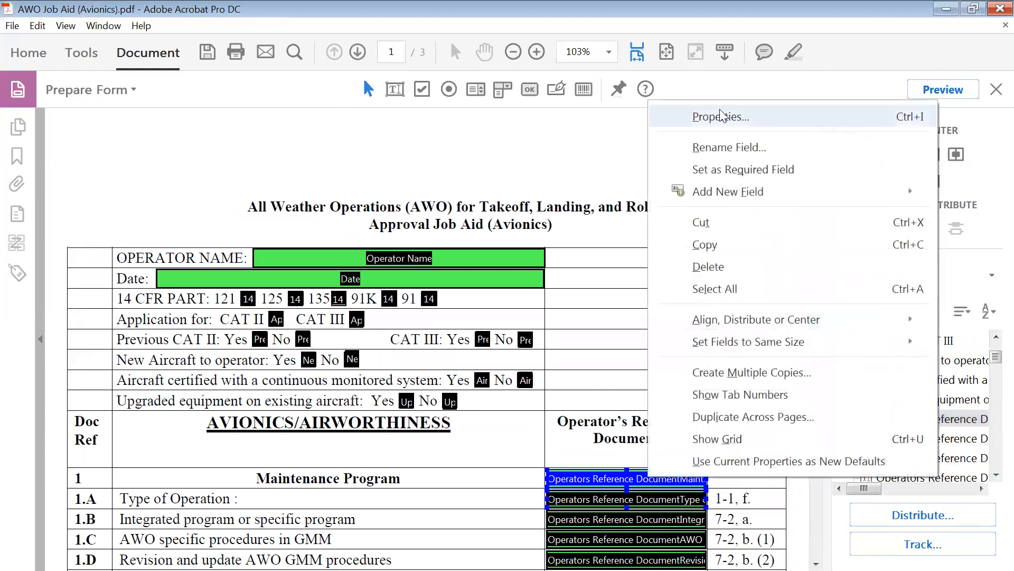
left_click(722, 114)
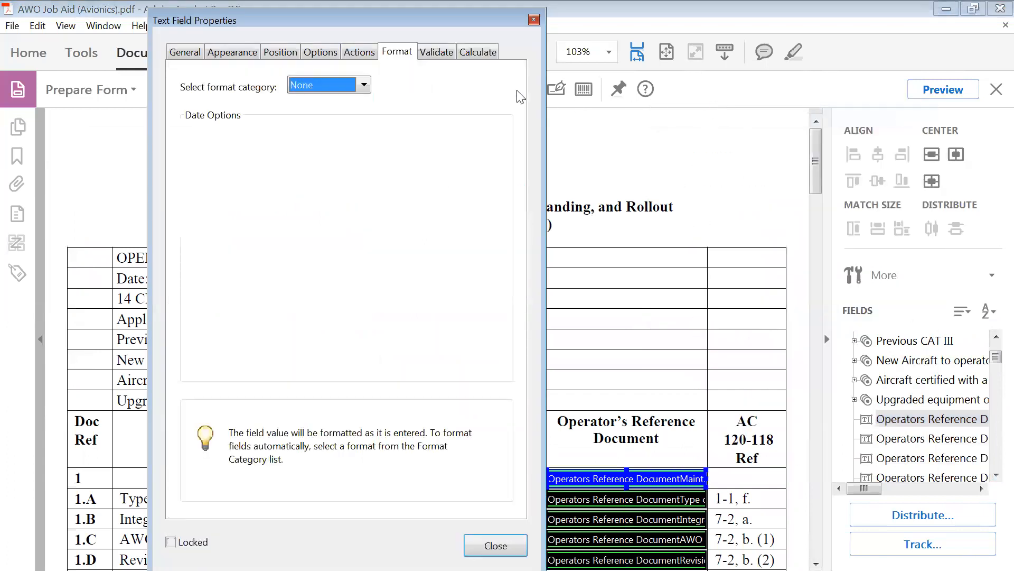
left_click(185, 52)
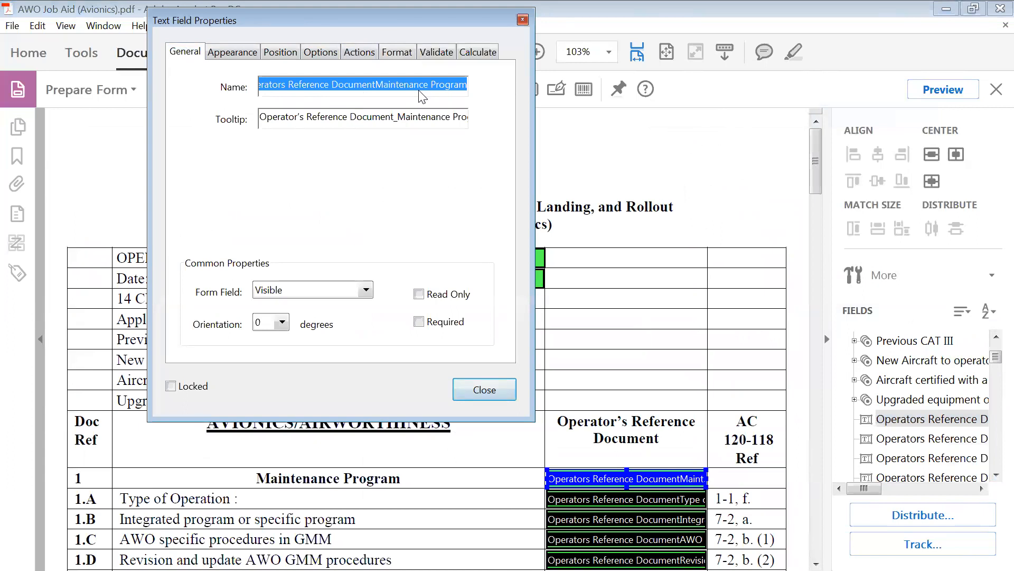
left_click_drag(424, 14, 459, 10)
left_click(447, 96)
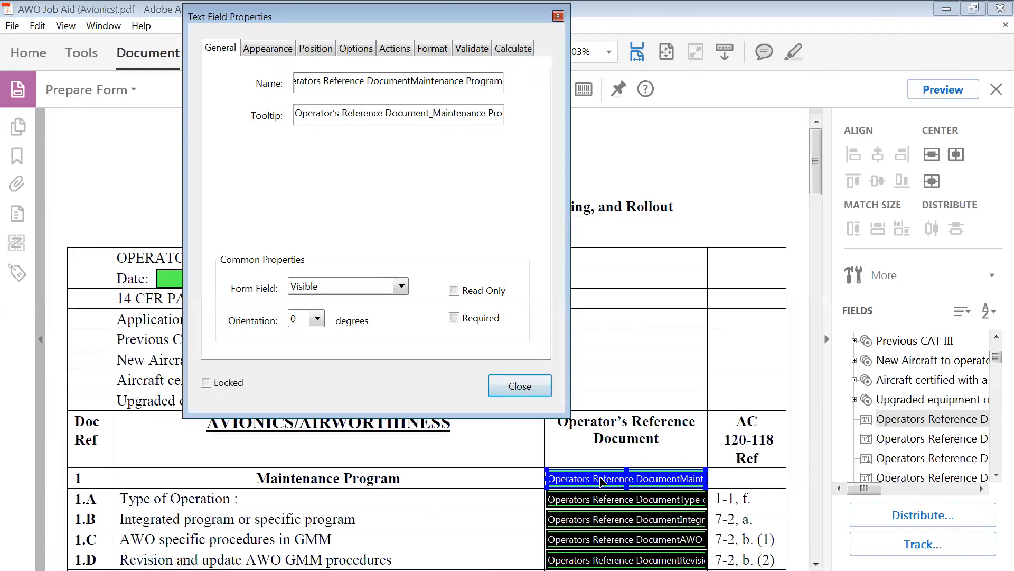
left_click(518, 388)
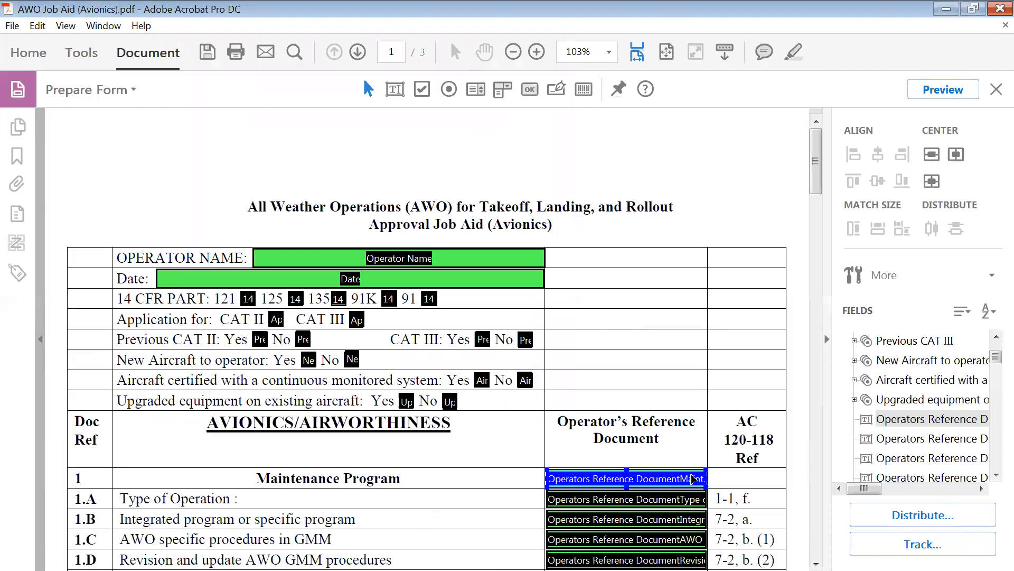
key("Delete")
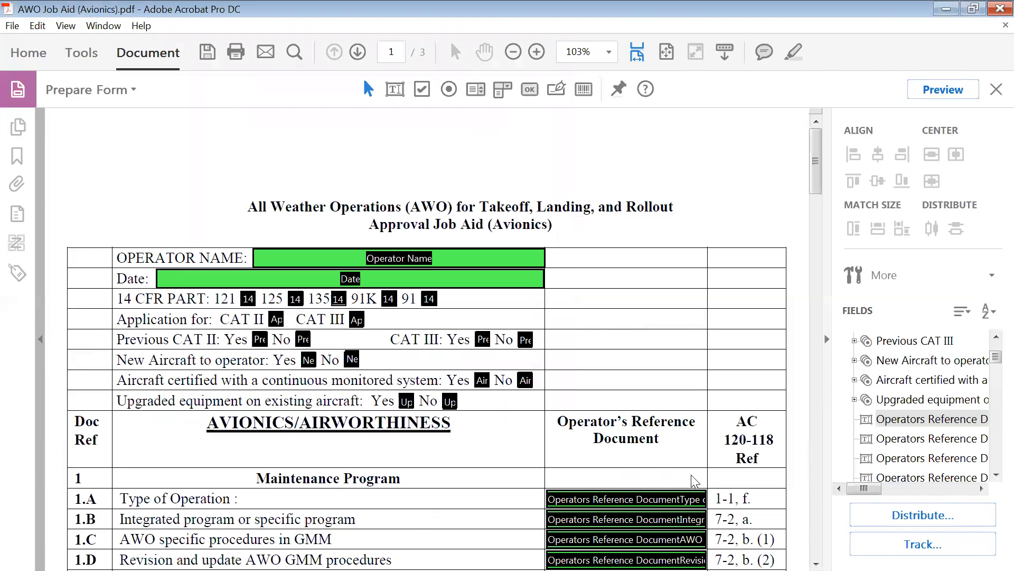
- Shorten the tooltip of the row 1.A field to "Type of Operation" by removing the Operator's Reference Document_ prefix and the trailing colon
scroll(685, 428, "down", 1)
scroll(685, 428, "down", 3)
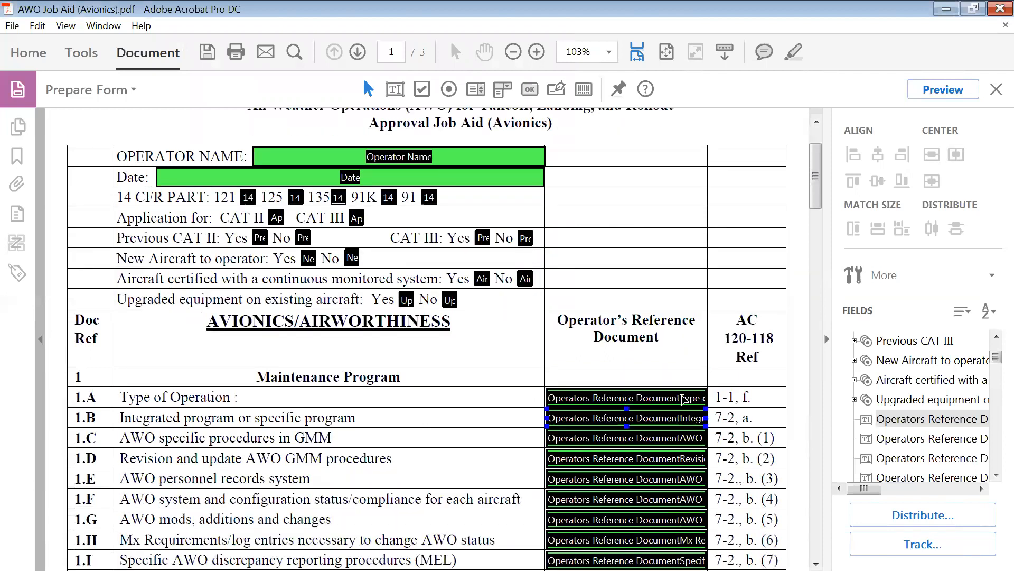
left_click(670, 400)
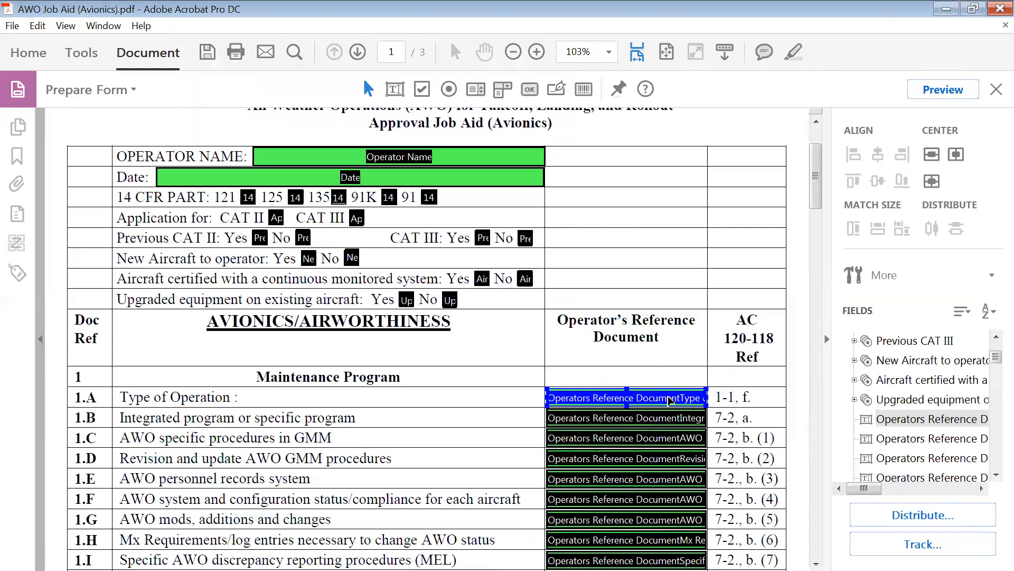
right_click(669, 400)
left_click(757, 37)
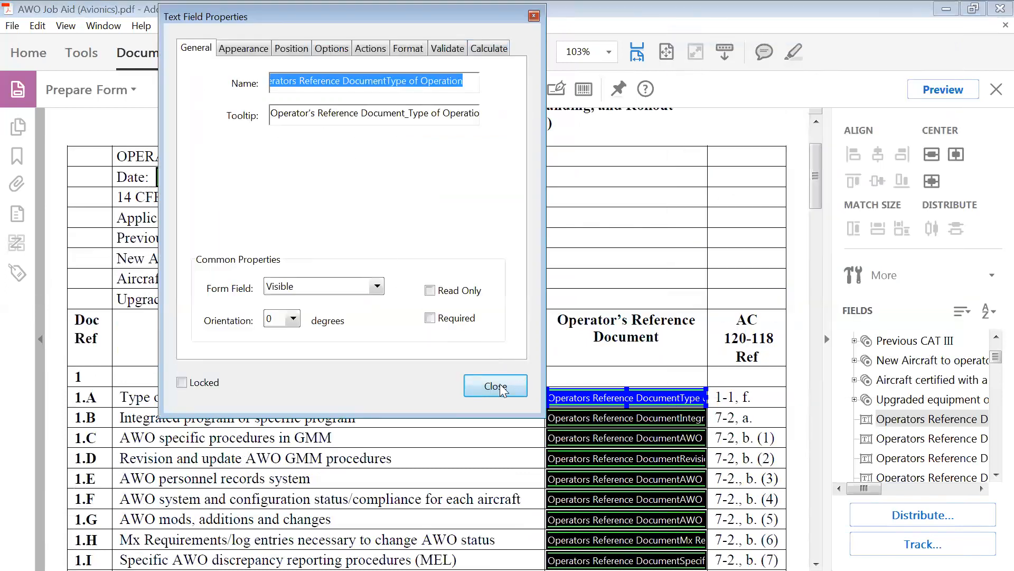
left_click_drag(362, 7, 669, 30)
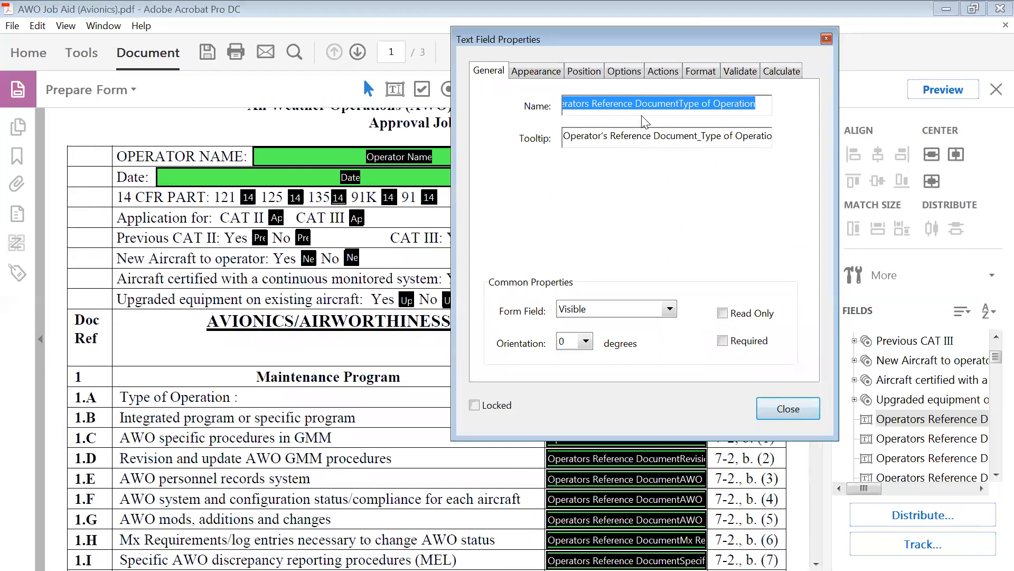
left_click(693, 137)
left_click_drag(693, 137, 502, 138)
key("BackSpace")
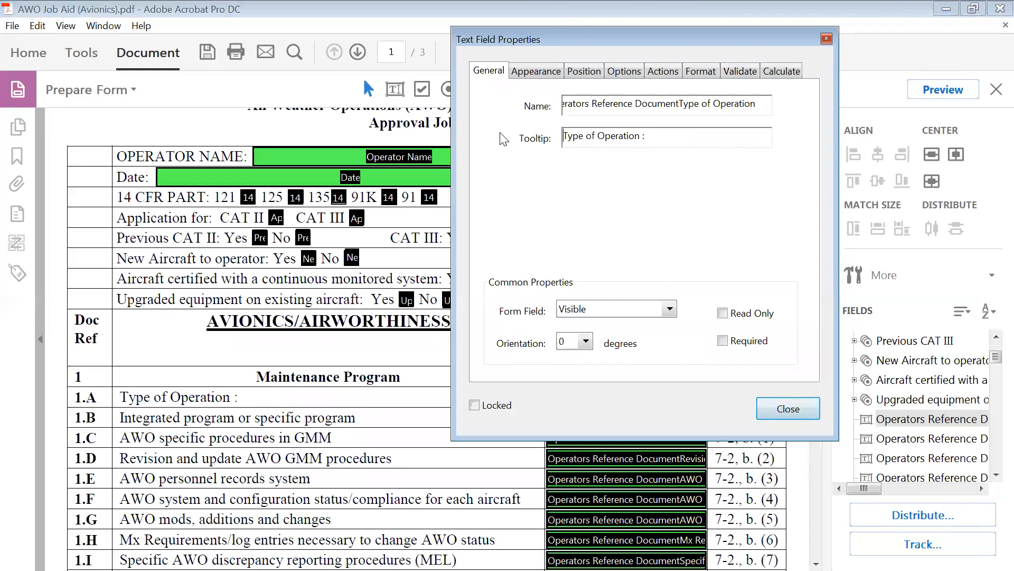
left_click(678, 143)
left_click(783, 409)
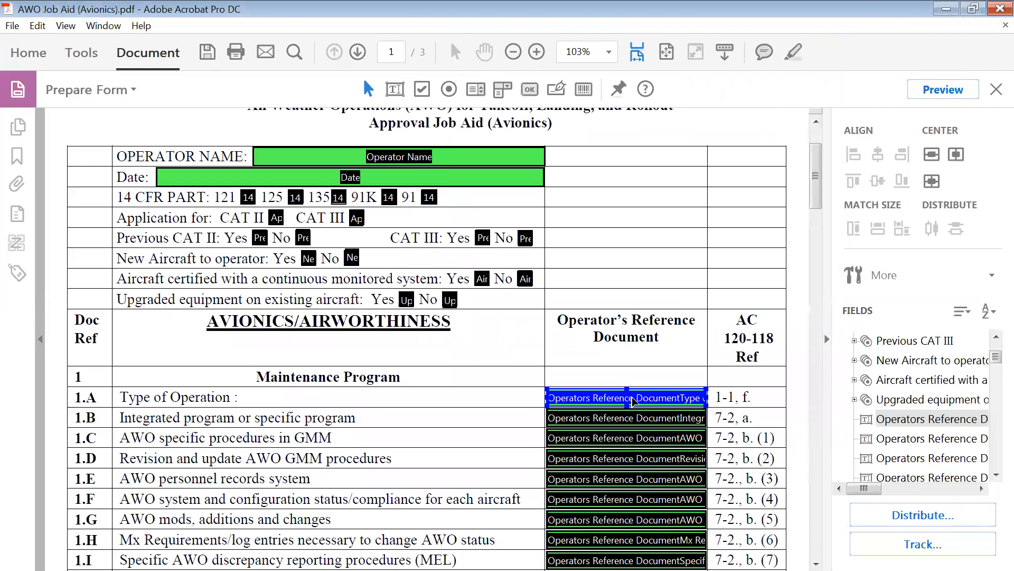
- Rename the row 1.A field to "Type of Operation" by removing the Operators Reference Document prefix from its name
right_click(634, 402)
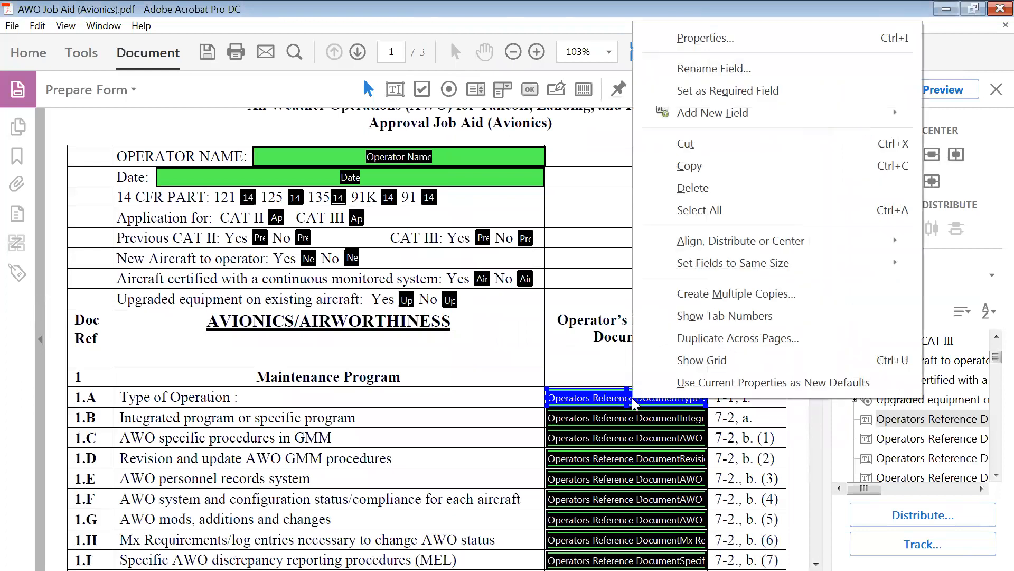
left_click(718, 37)
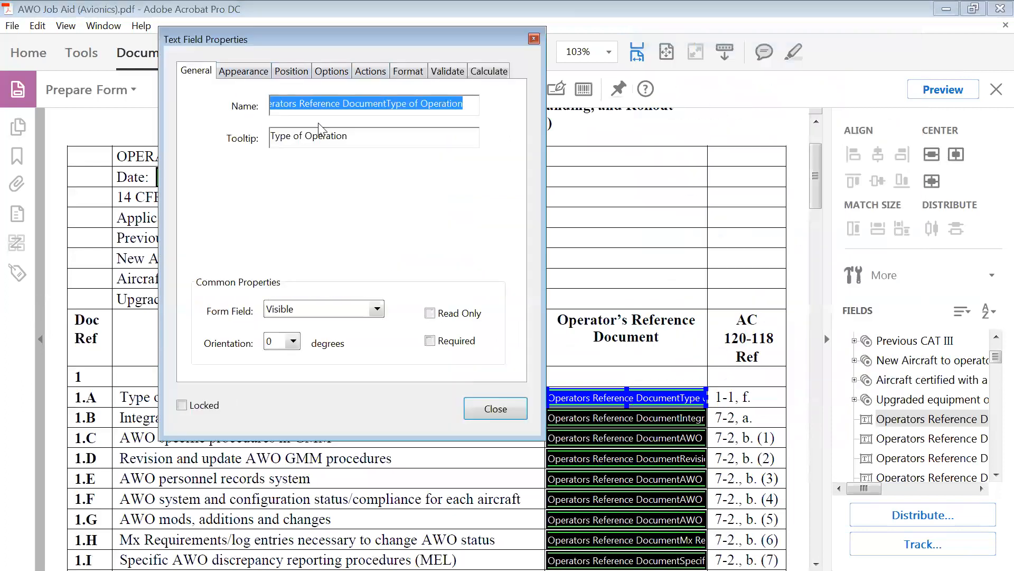
left_click(421, 104)
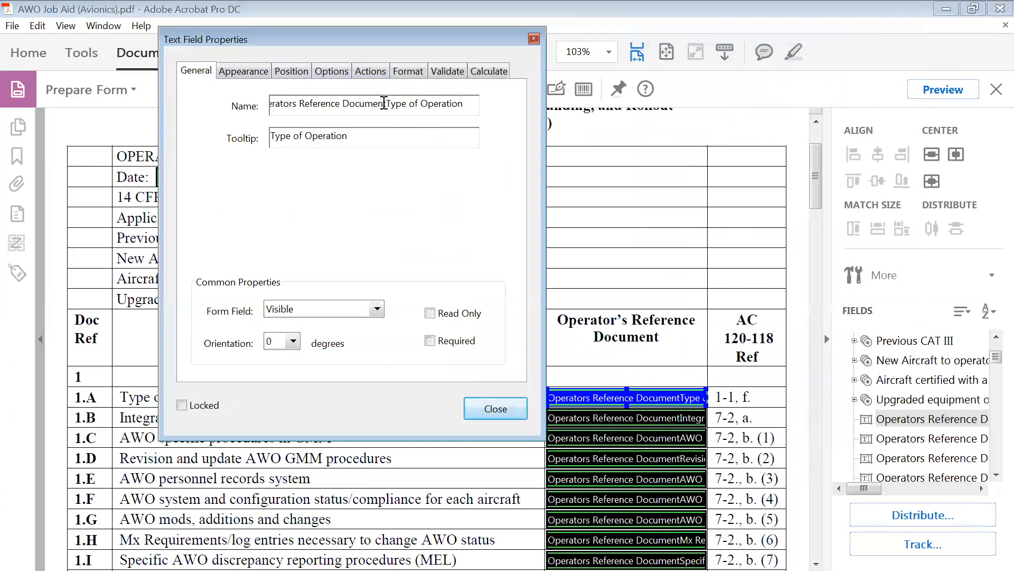
left_click_drag(382, 104, 259, 90)
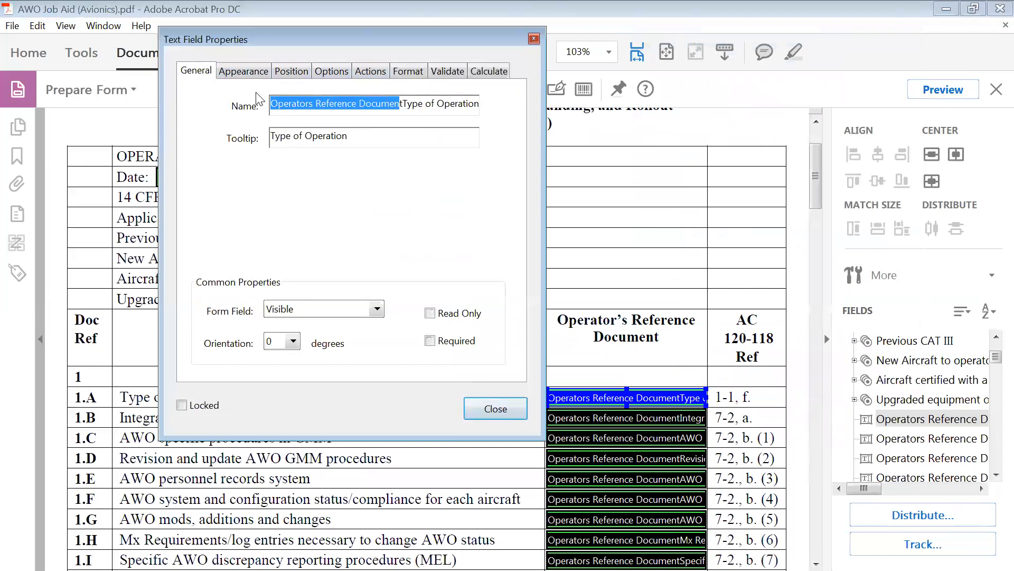
key("Delete")
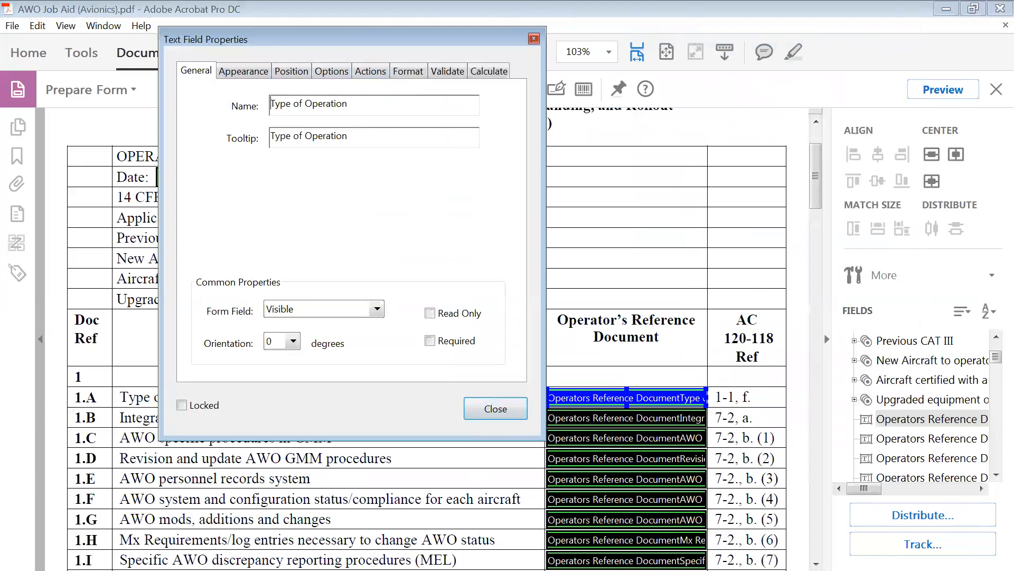
key("Return")
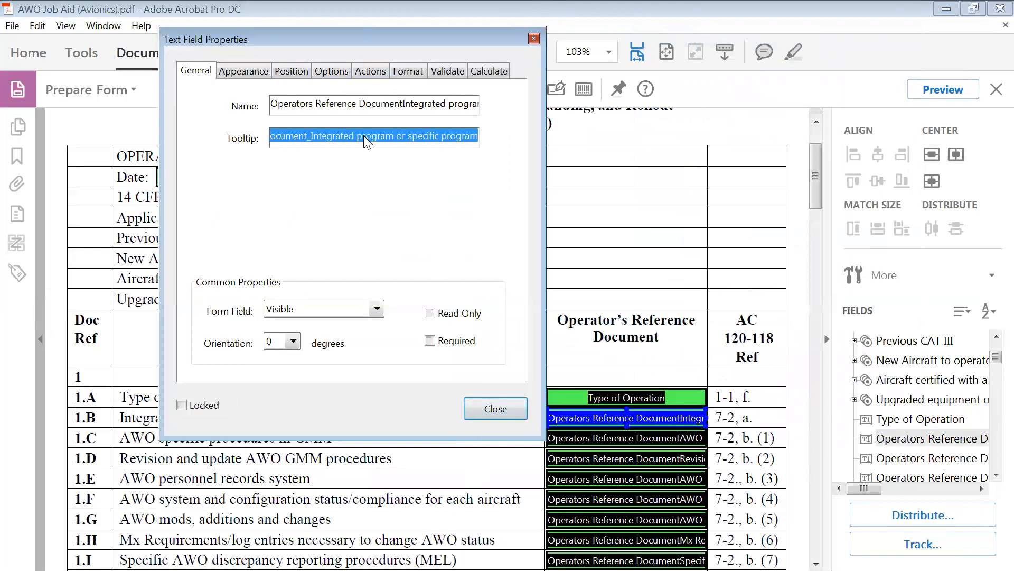
left_click(610, 399)
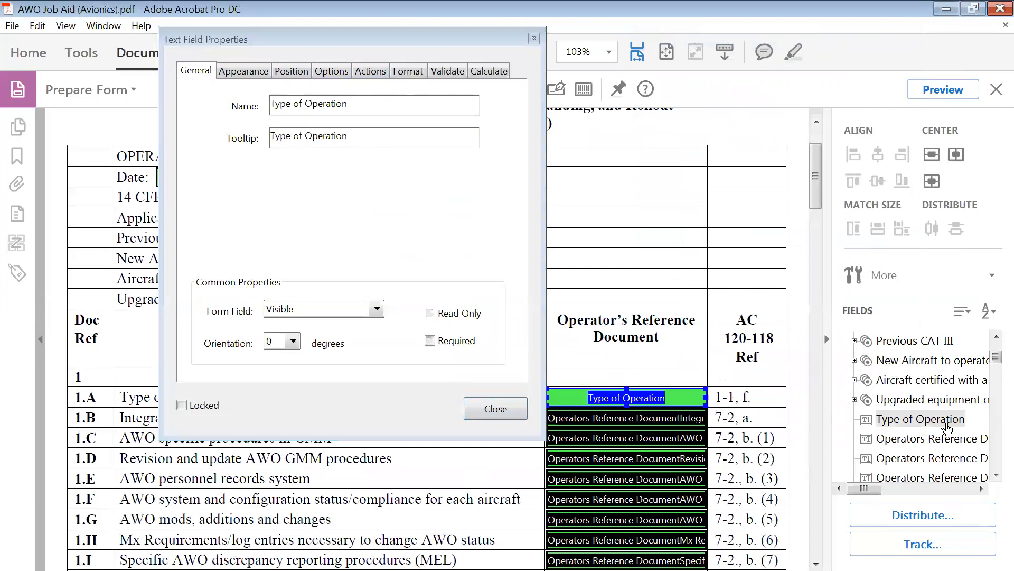
- Set the tooltip of the row 1.B field to "Integrated program or specific program", without the Operator's Reference Document_ prefix
left_click(668, 457, "ctrl")
left_click_drag(367, 39, 331, 35)
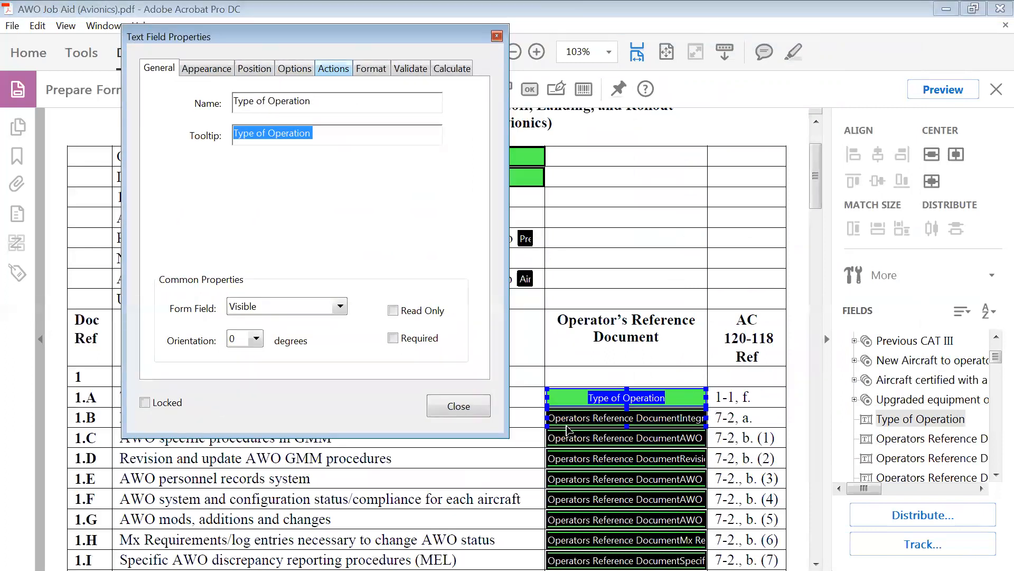
left_click(600, 423)
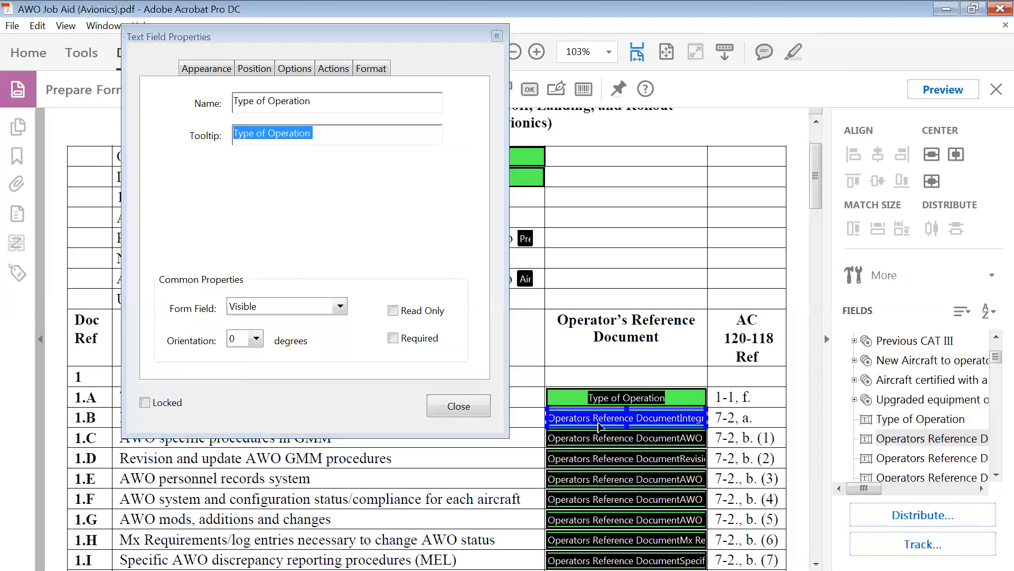
left_click(364, 133)
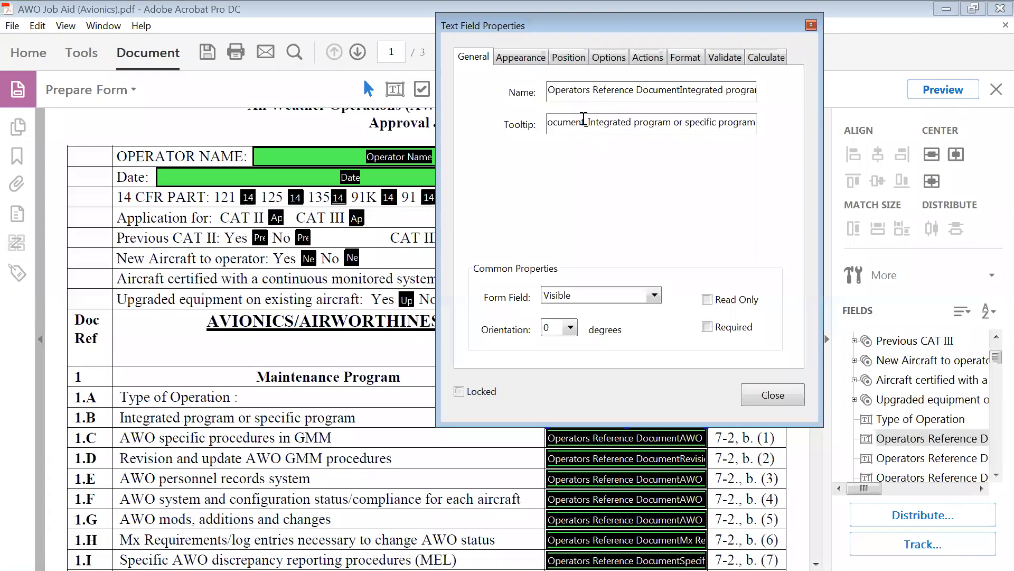
left_click_drag(589, 123, 521, 118)
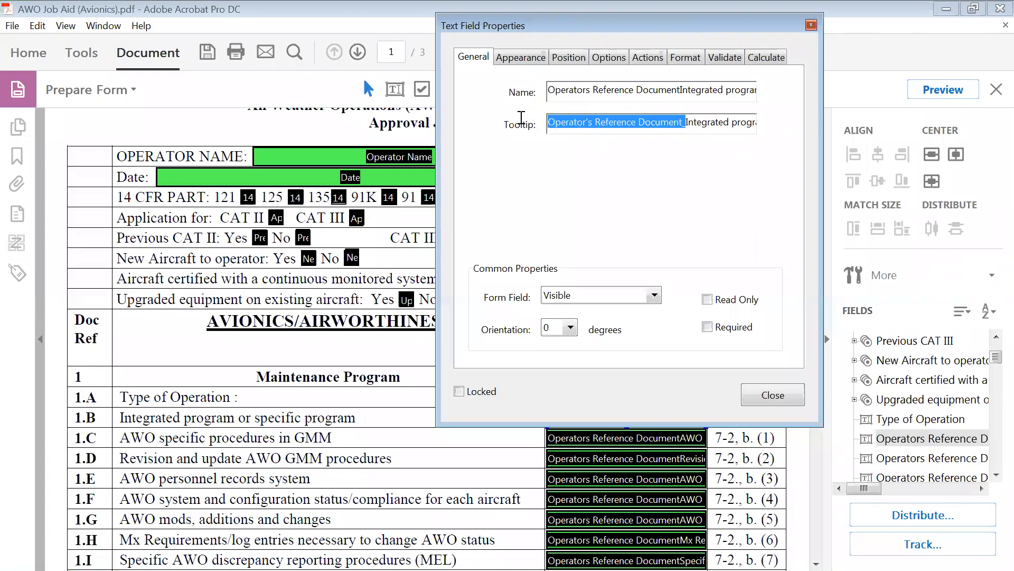
key("Delete")
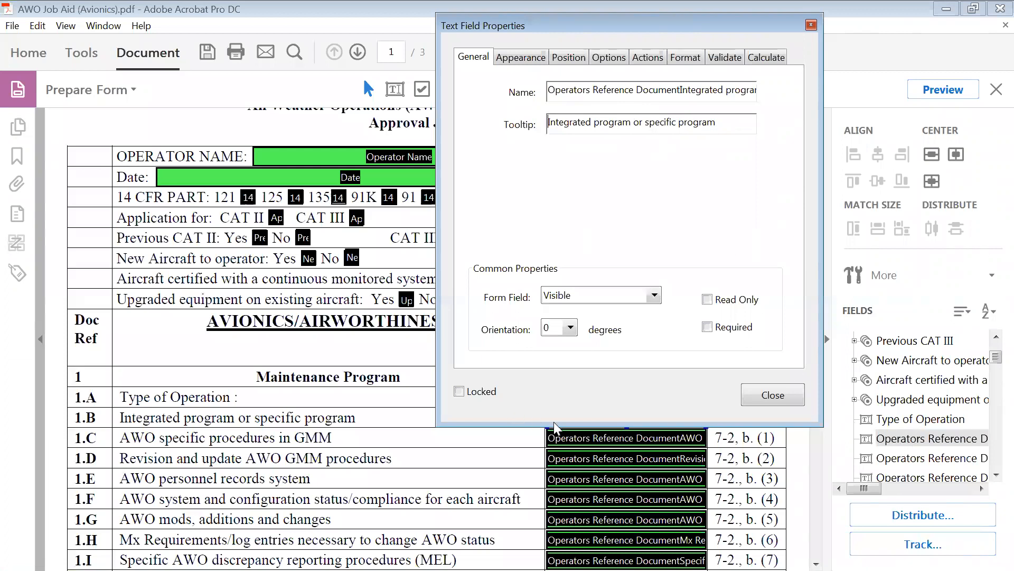
- Try to shorten the tooltip of the row 1.C field to "AWO specific procedures in GMM"
left_click(590, 446)
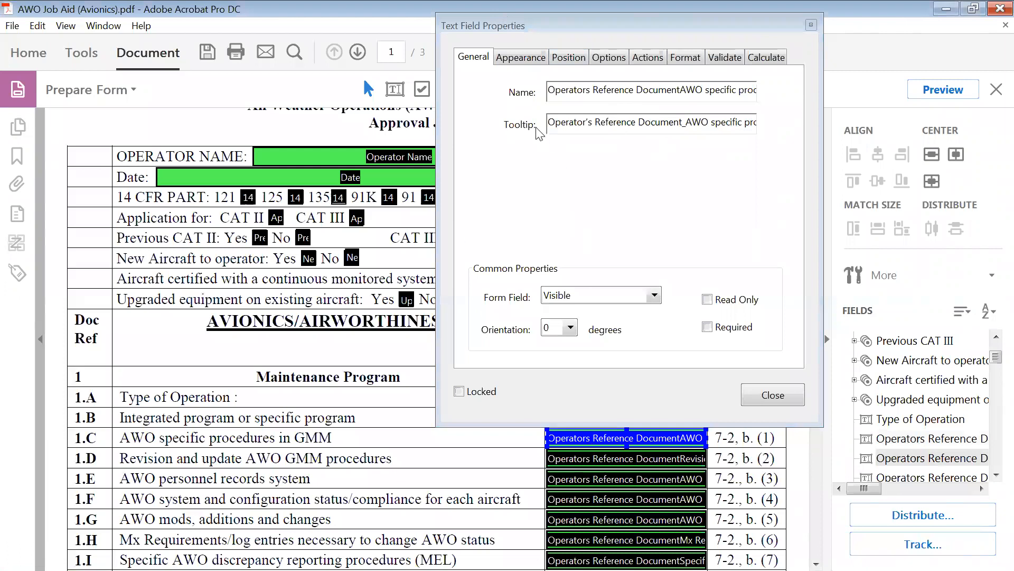
left_click(688, 124)
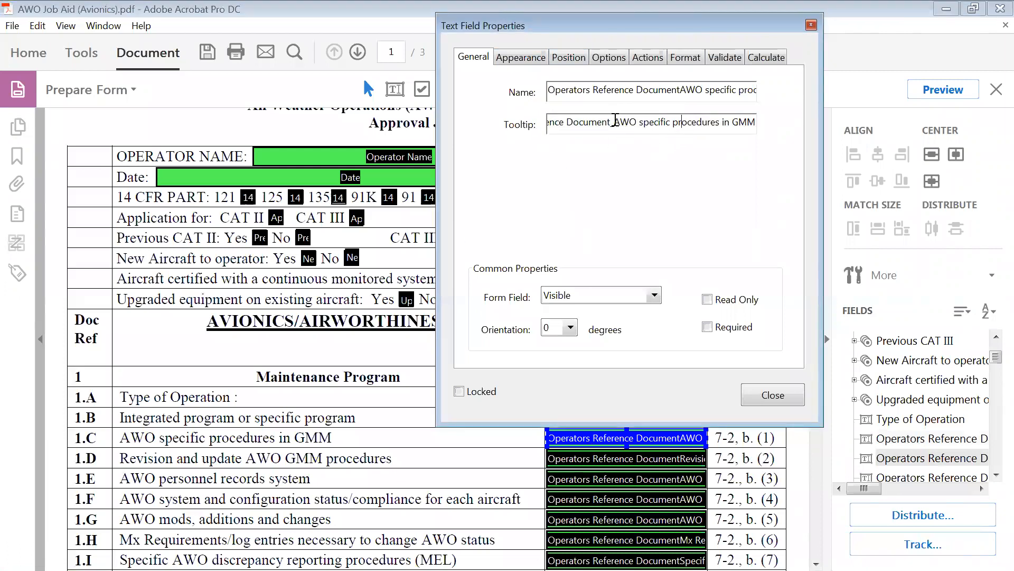
left_click_drag(615, 122, 501, 106)
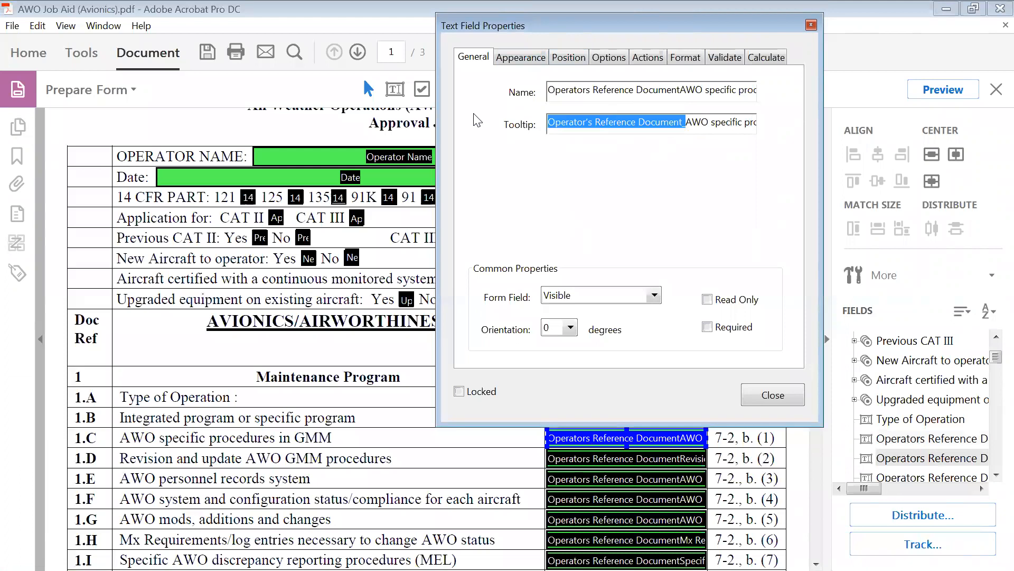
key("BackSpace")
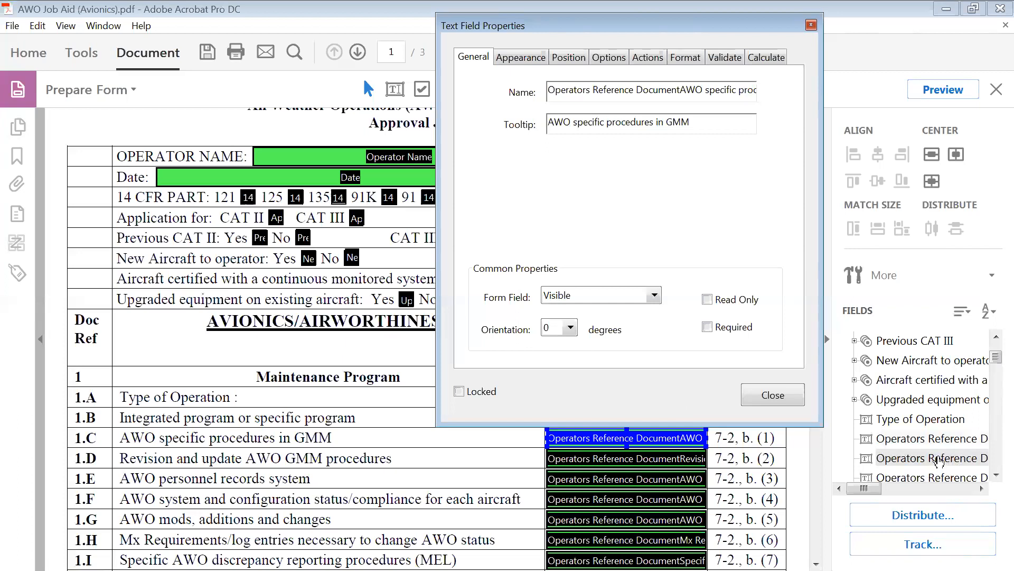
left_click(979, 464)
- Set the tooltip of the row 1.D field to "Revision and update AWO GMM procedures", without the Operator's Reference Document_ prefix
left_click(997, 475)
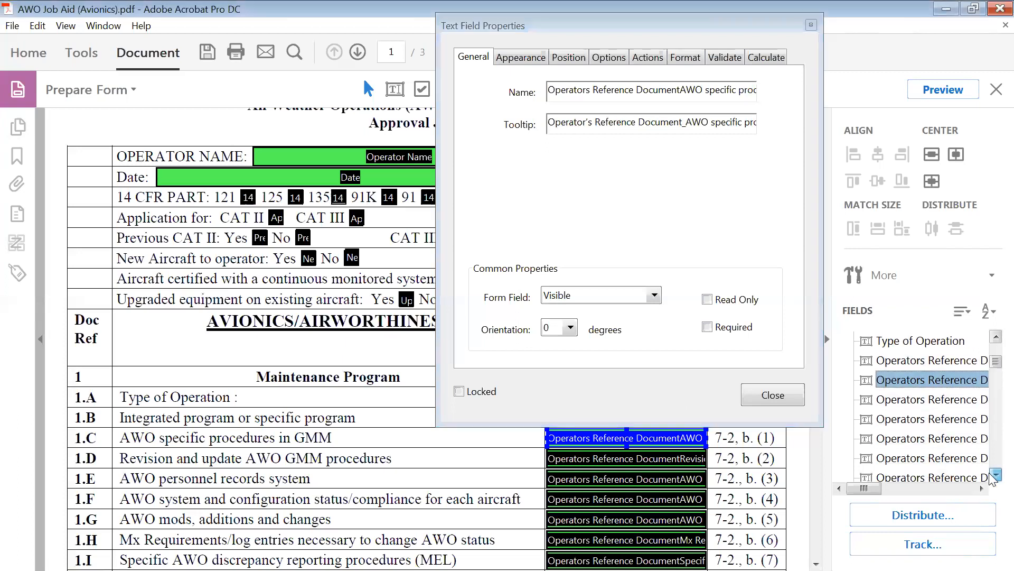
left_click(909, 401)
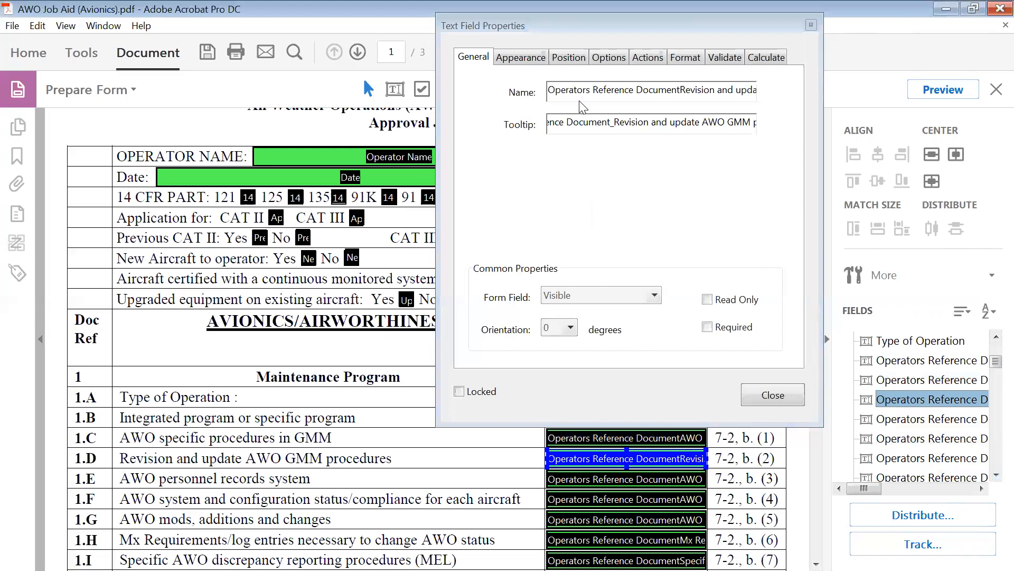
left_click(619, 123)
left_click_drag(572, 122, 501, 113)
key("BackSpace")
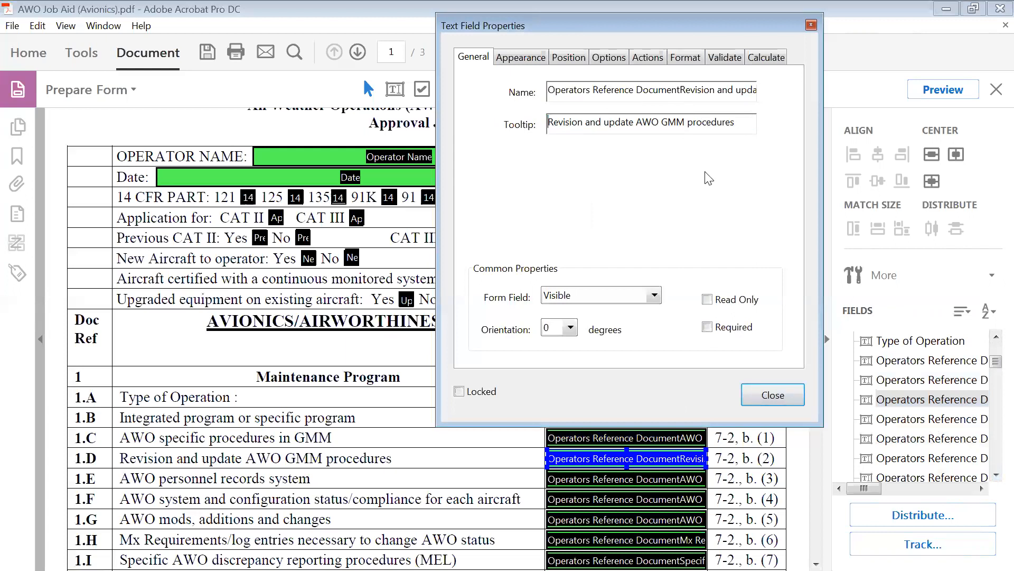
- Set the tooltip of the row 1.E field to "AWO personnel records system", without the Operator's Reference Document_ prefix
left_click(642, 481)
left_click(558, 125)
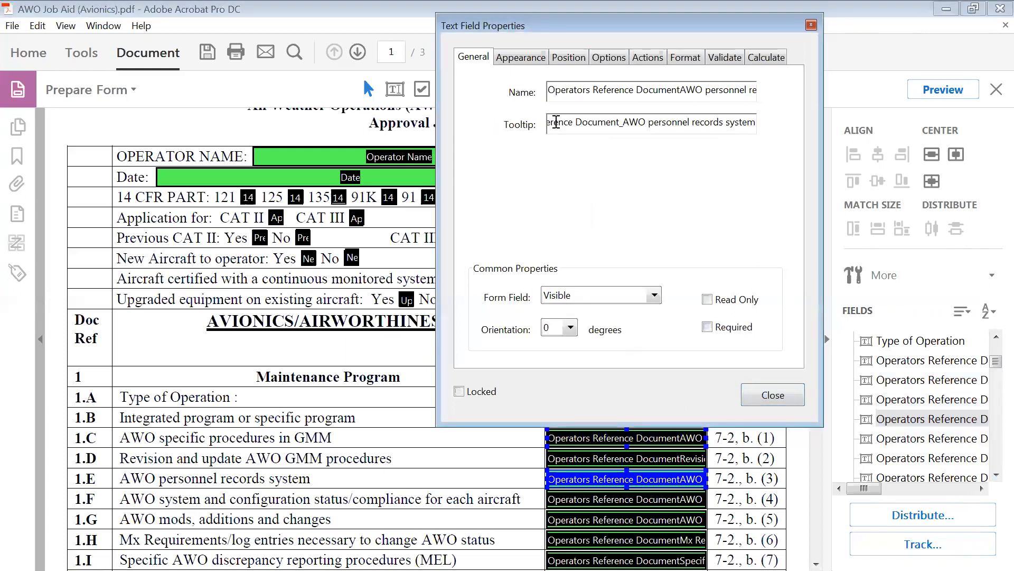
left_click_drag(609, 122, 537, 129)
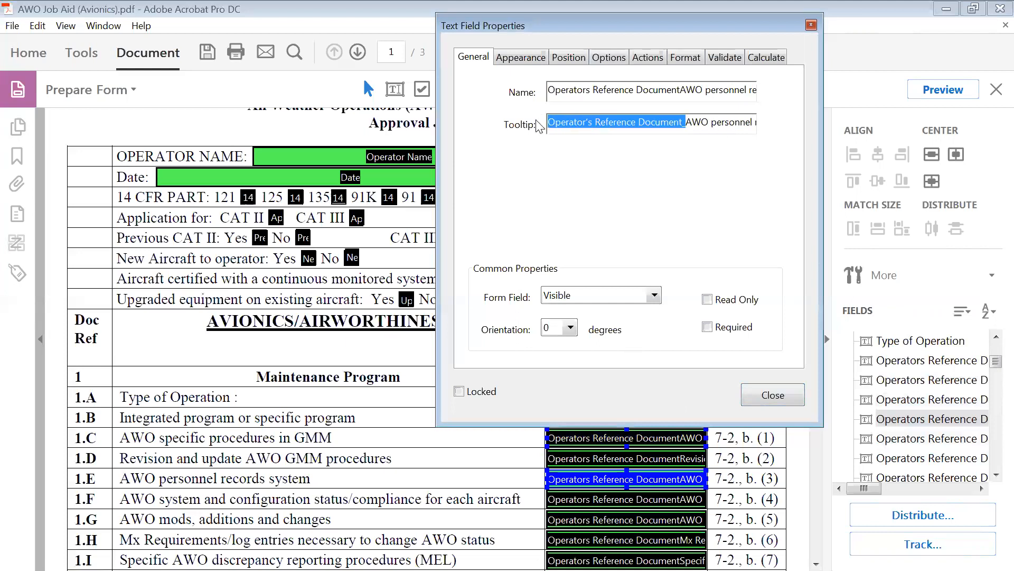
key("BackSpace")
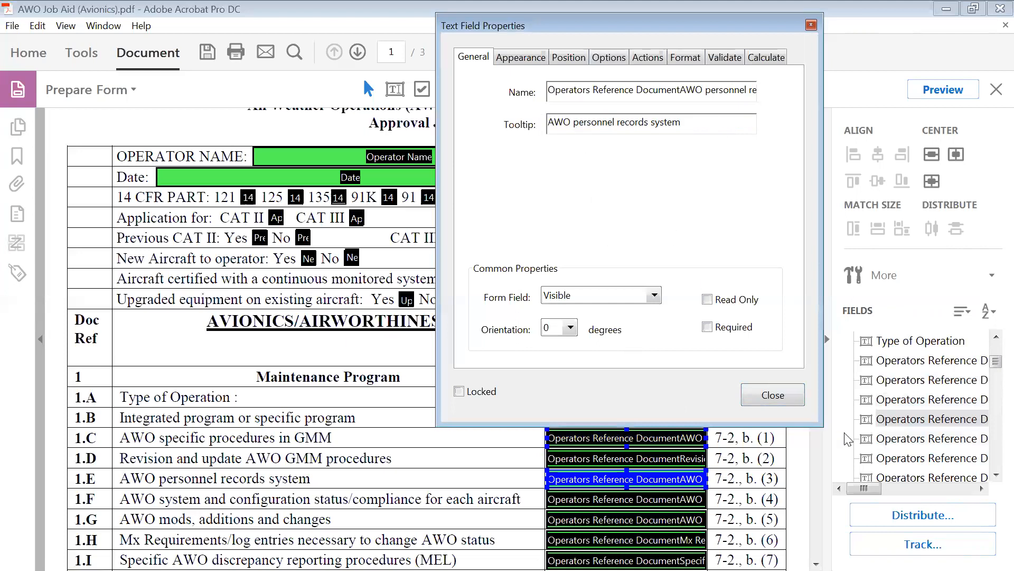
- Remove the "Operator's Reference Document_" prefix from the row 1.F field's tooltip, leaving "AWO system and configuration status/compliance for each aircraft"
key("ctrl+z")
left_click(905, 438)
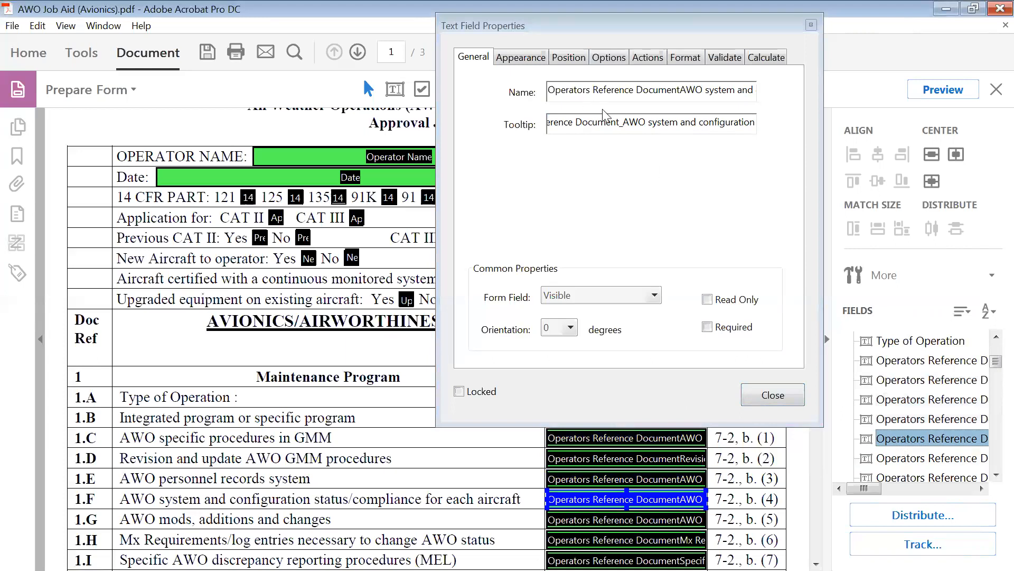
left_click(610, 122)
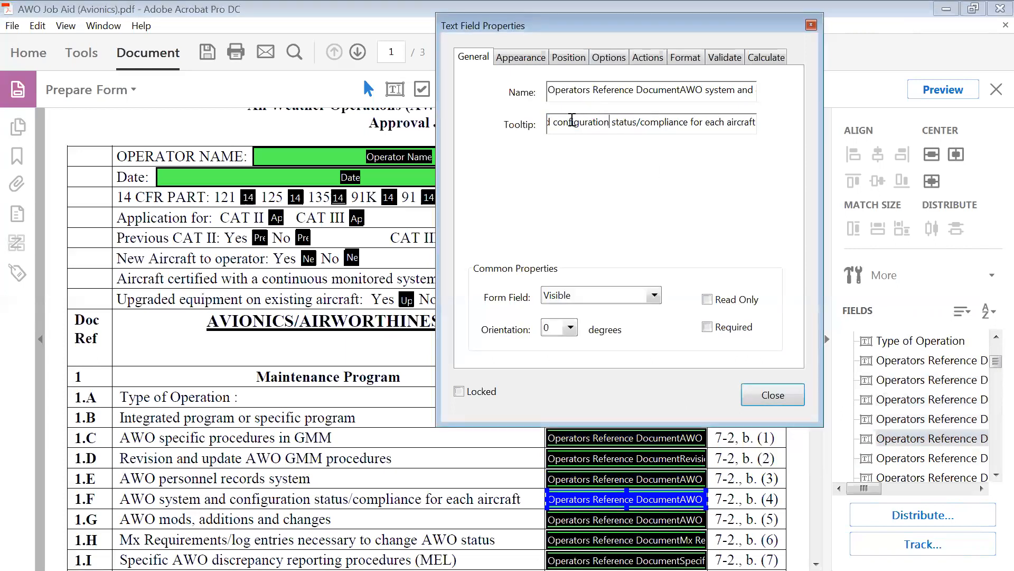
key("Left")
key("Left")
key("Left")
key("Left")
key("Left")
key("Left")
key("Left")
key("Left")
key("Left")
key("Left")
key("Left")
key("Left")
key("Left")
key("Left")
key("Left")
key("Left")
key("Left")
key("Left")
key("Left")
key("Left")
key("Left")
key("Left")
key("Left")
key("Left")
key("Left")
key("Left")
key("Left")
key("Left")
key("Left")
key("Left")
key("Left")
key("Left")
key("Left")
key("Left")
key("Left")
key("Left")
key("Left")
key("Left")
key("Left")
key("Left")
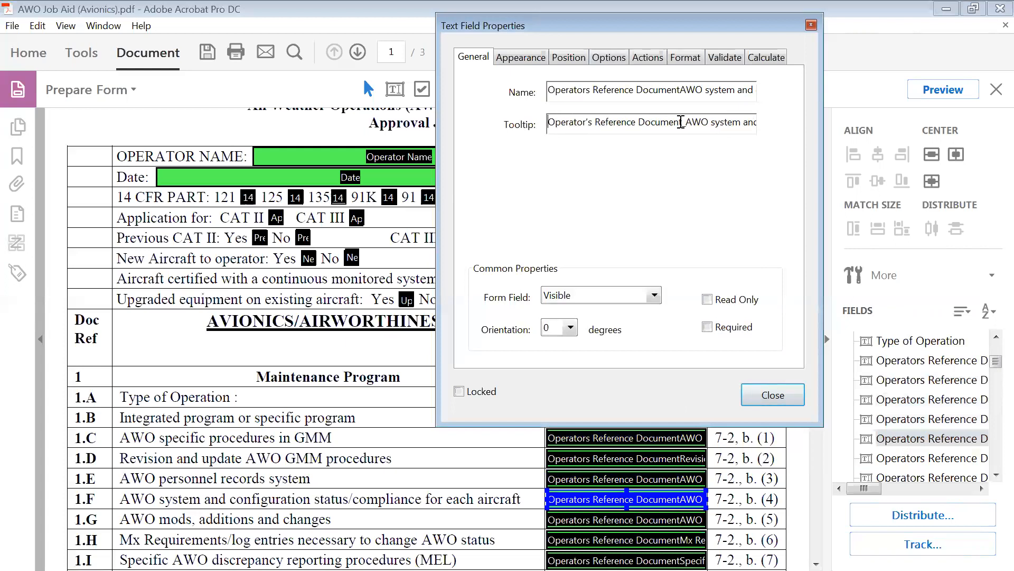
left_click_drag(683, 122, 527, 116)
key("Delete")
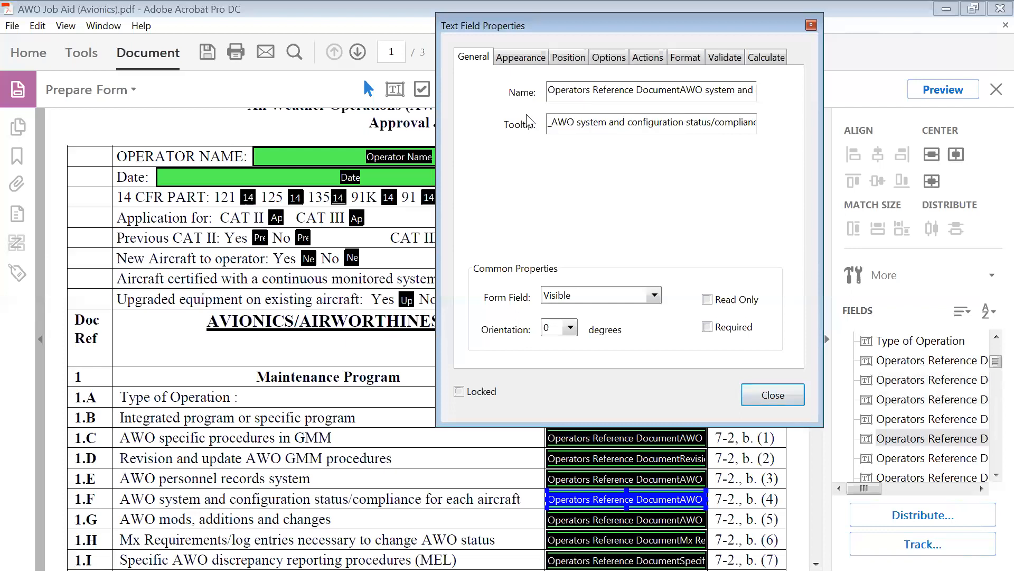
key("Delete")
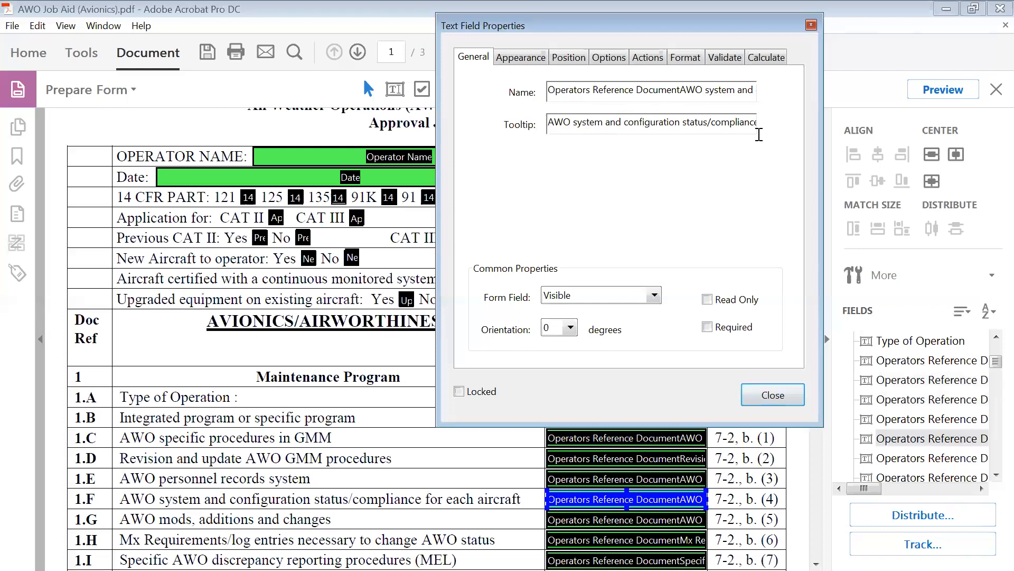
left_click(142, 502)
left_click_drag(140, 499, 501, 506)
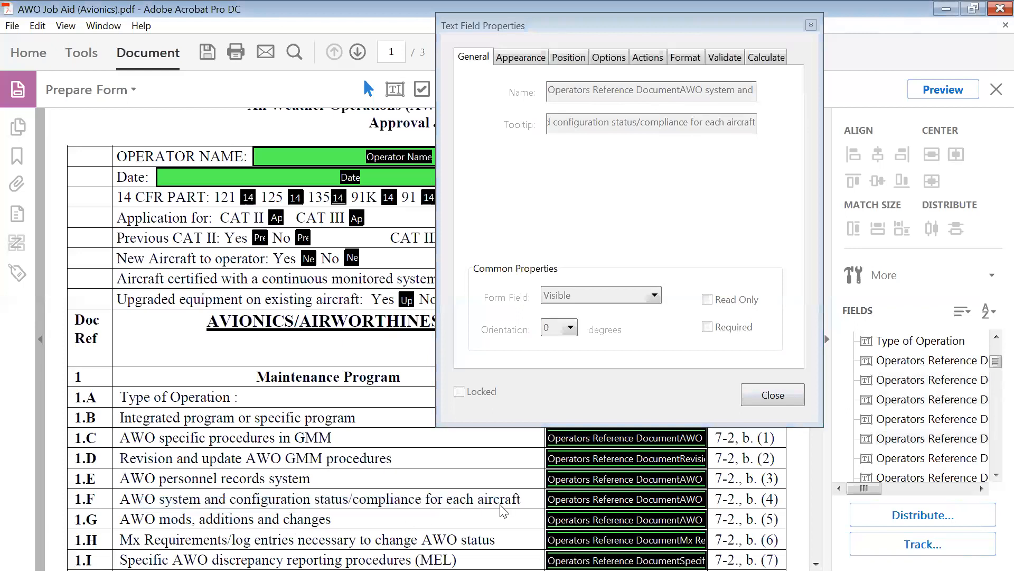
left_click(697, 501)
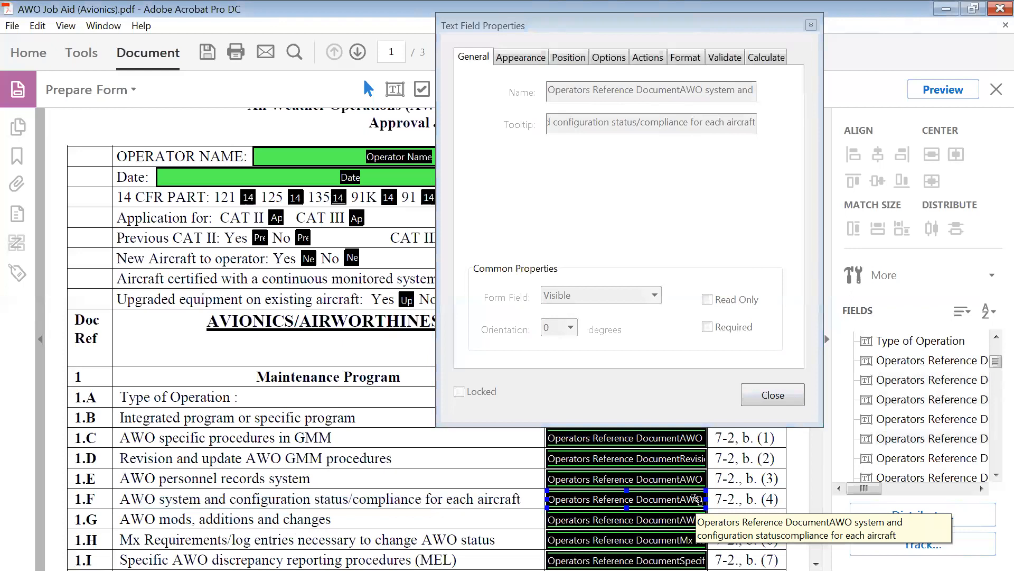
left_click(673, 480)
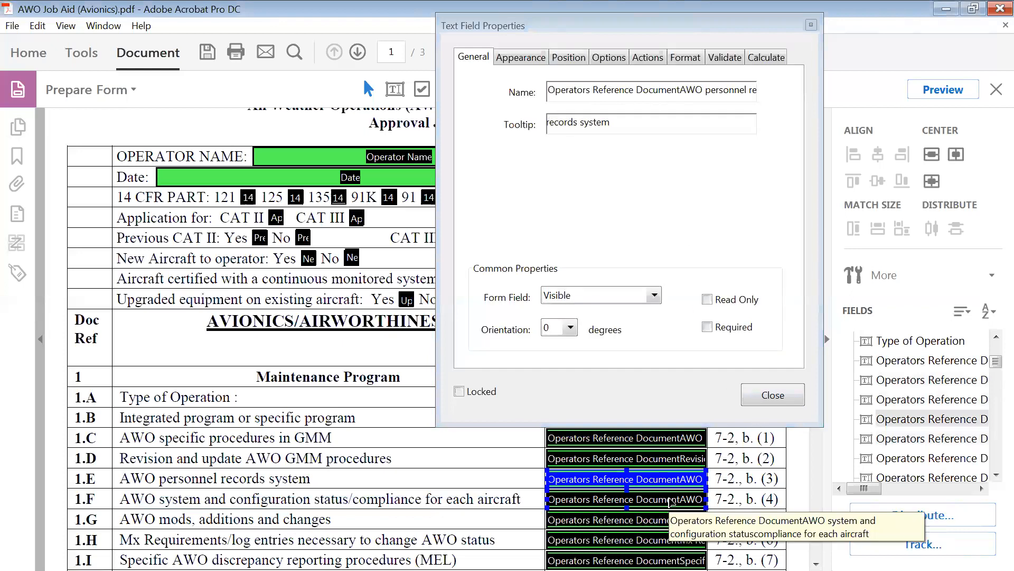
left_click(589, 523)
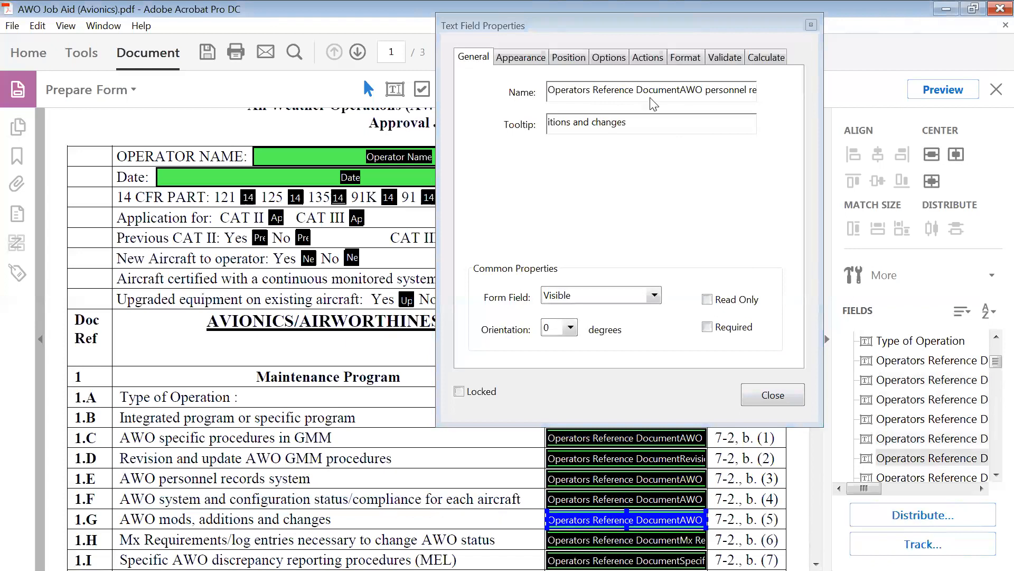
left_click(647, 126)
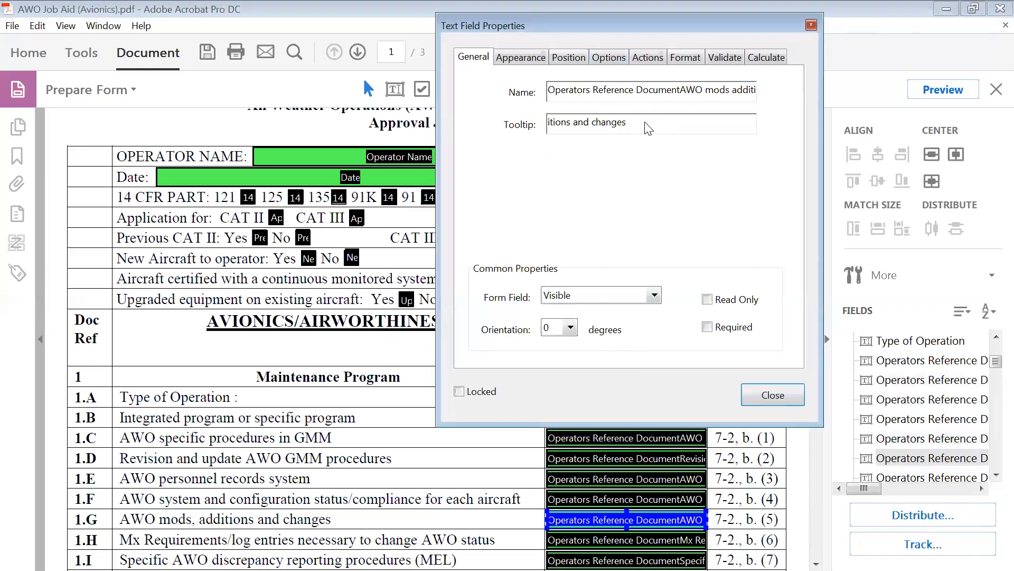
- Replace the tooltip of the row 1.H field with "1.H"
left_click(596, 543)
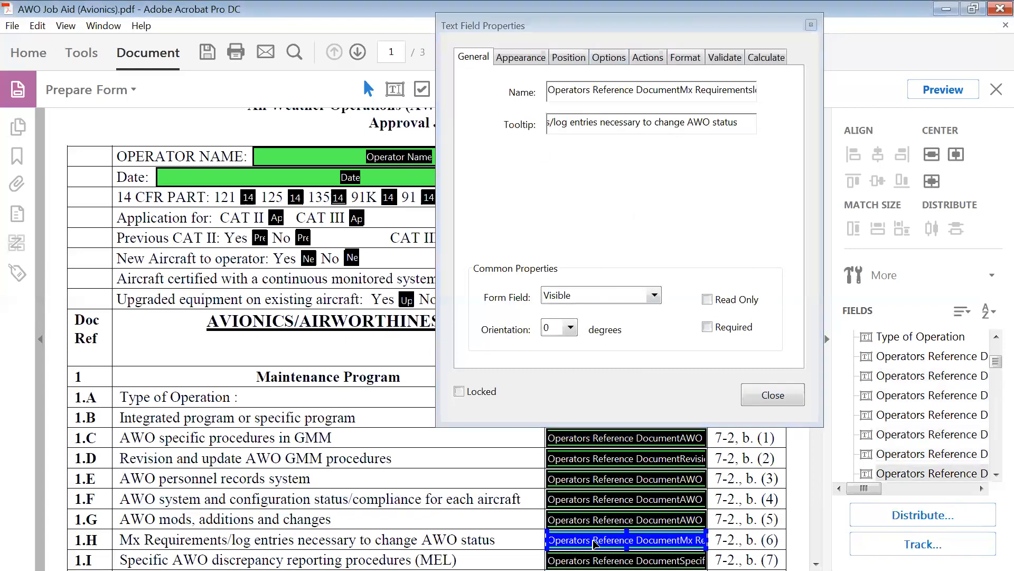
left_click(594, 125)
left_click(593, 122)
key("Left")
key("Left")
key("Left")
key("Left")
key("Left")
key("Left")
key("Left")
key("Left")
key("Left")
key("Left")
key("Left")
key("Left")
key("Left")
key("Left")
key("Left")
key("Left")
key("Left")
key("Left")
key("Left")
key("Left")
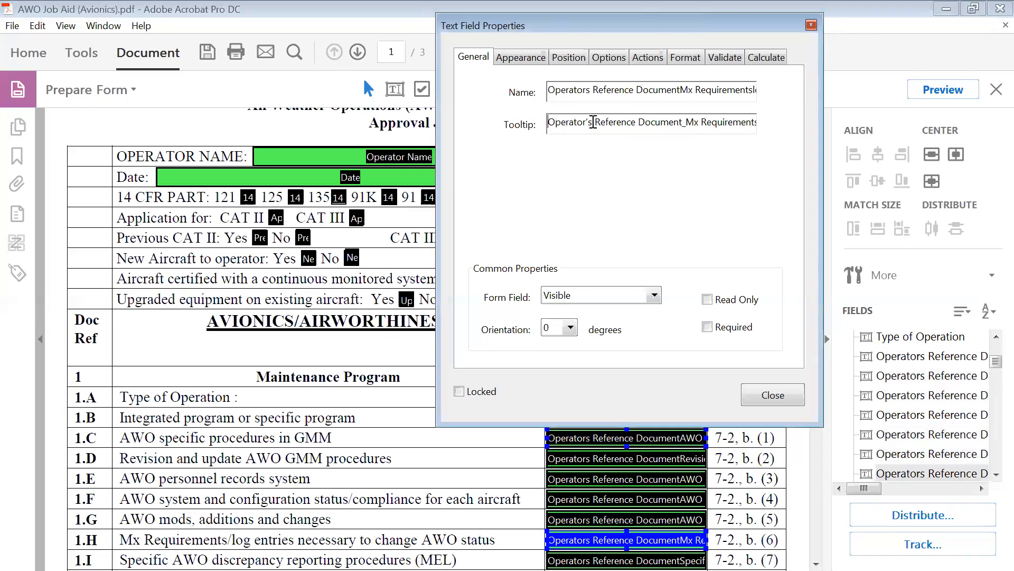
left_click(593, 122)
key("ctrl+a")
key("Delete")
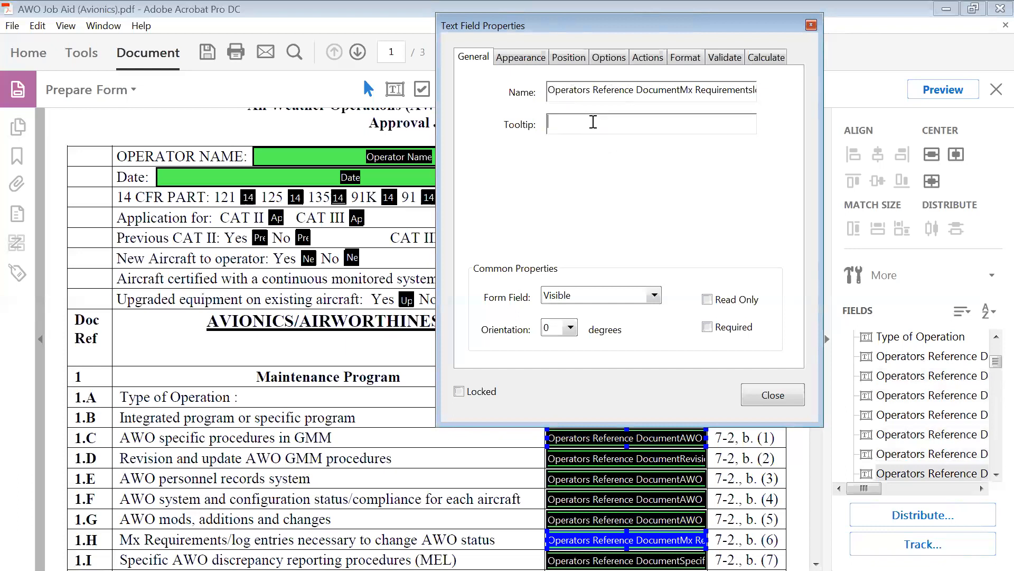
type("1.H")
- Copy the row 1.H field's tooltip text into its name, and undo both the name and tooltip changes
left_click_drag(592, 126, 544, 130)
key("ctrl+c")
left_click(637, 94)
left_click(637, 93)
key("ctrl+a")
key("ctrl+v")
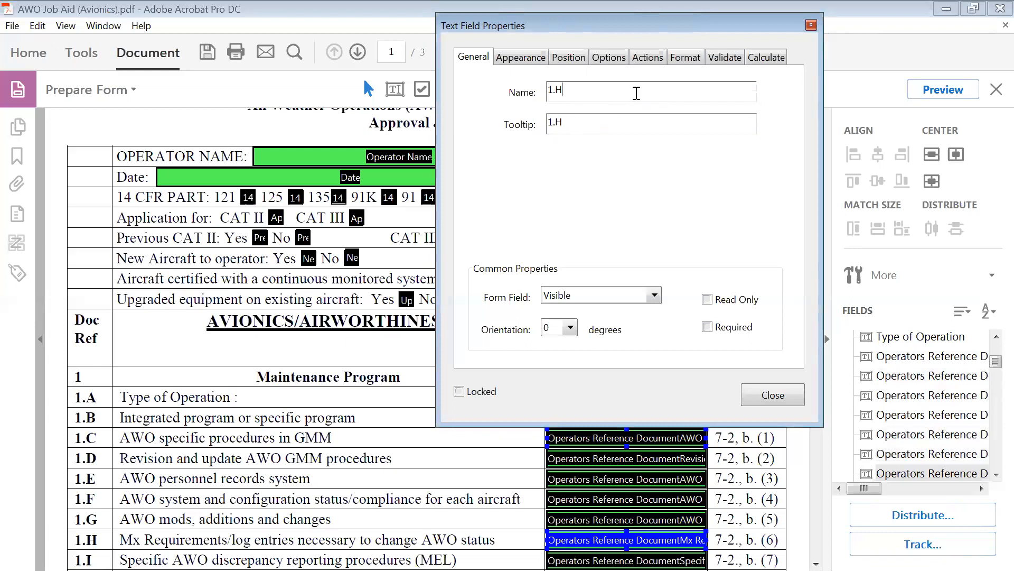
left_click(595, 129)
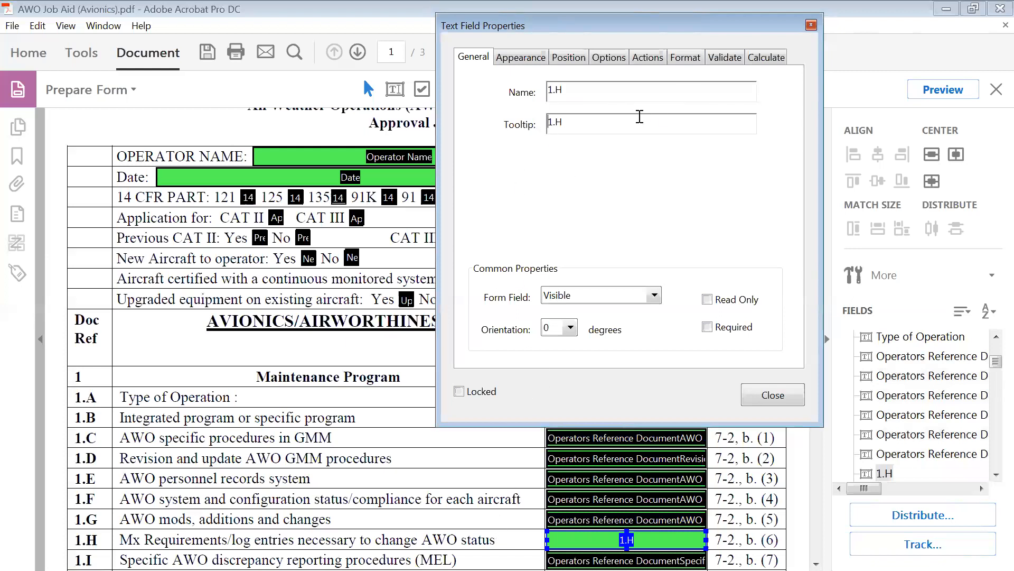
key("ctrl+z")
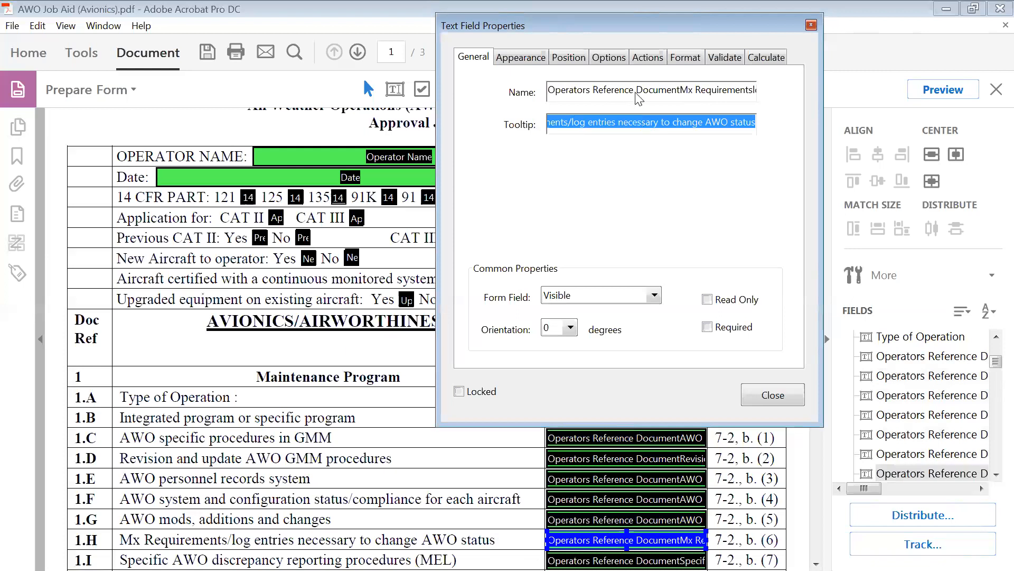
- Rename the row 1.H field as "1.H", keeping its descriptive tooltip, and close its properties
left_click(639, 97)
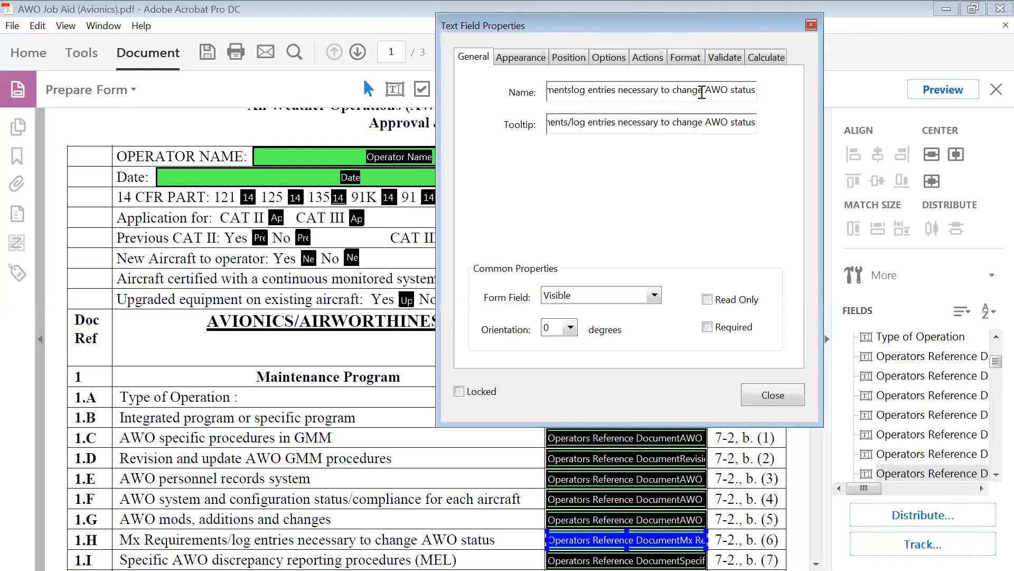
key("ctrl+a")
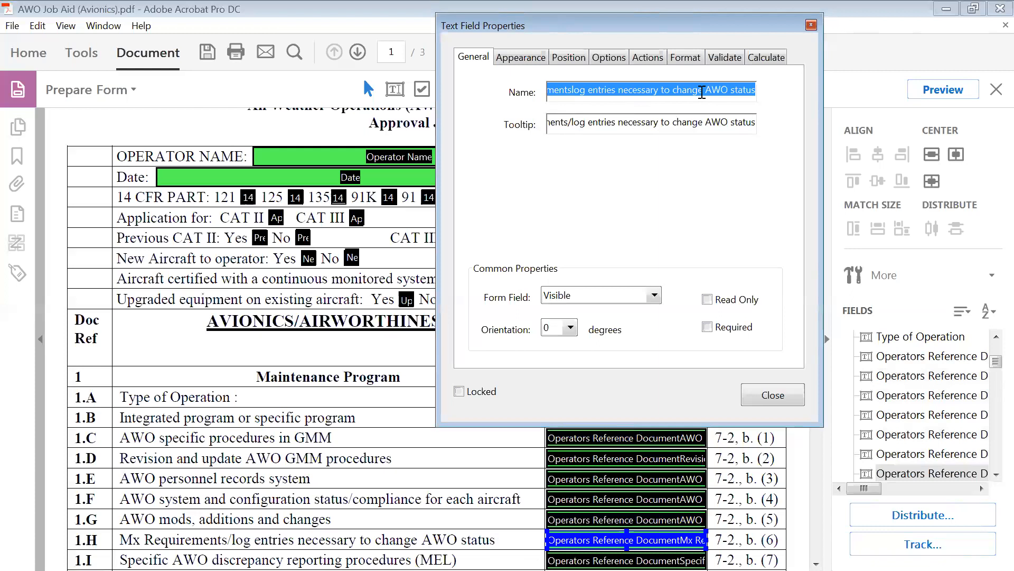
key("BackSpace")
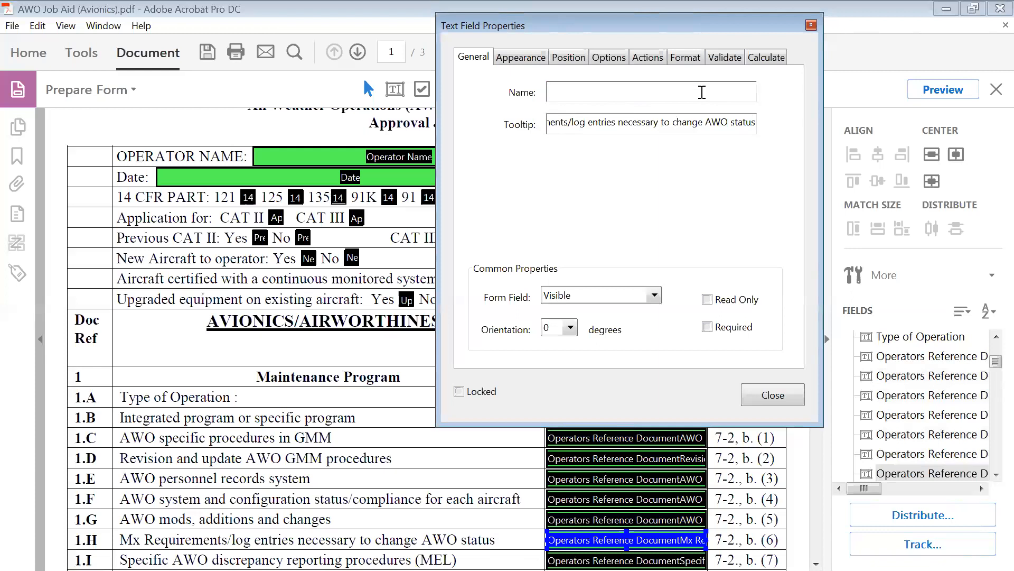
type("1")
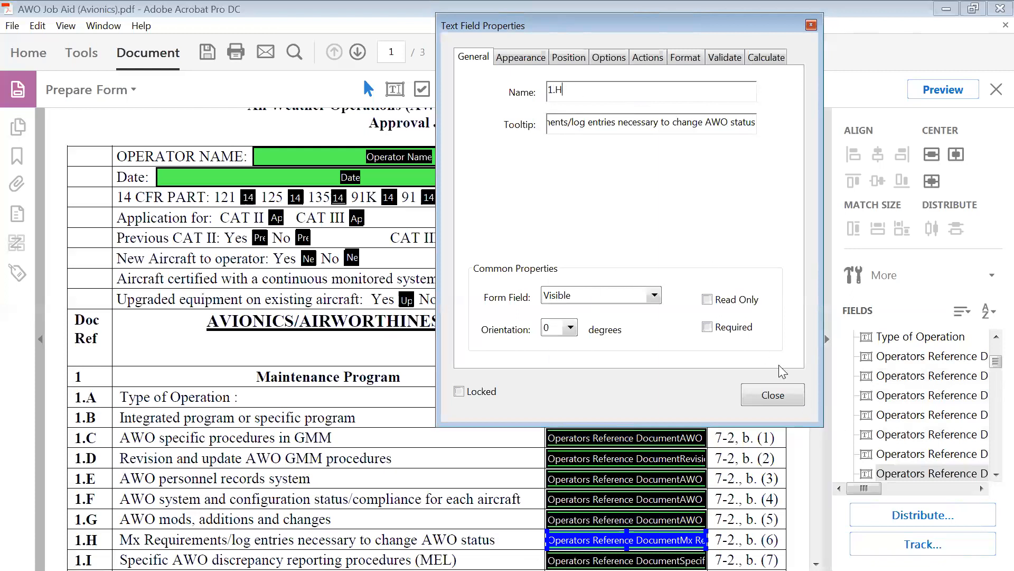
left_click(669, 126)
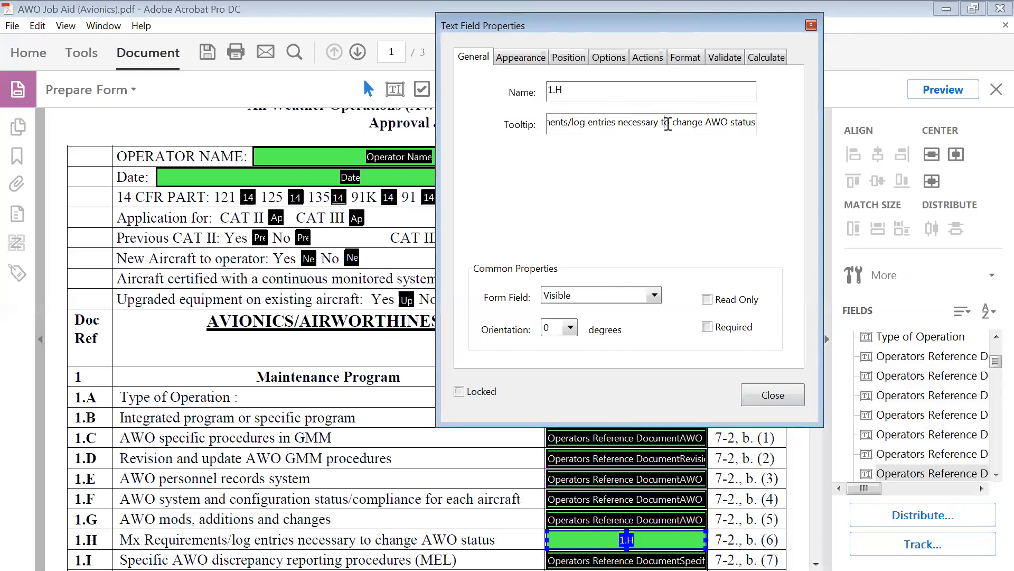
left_click(996, 475)
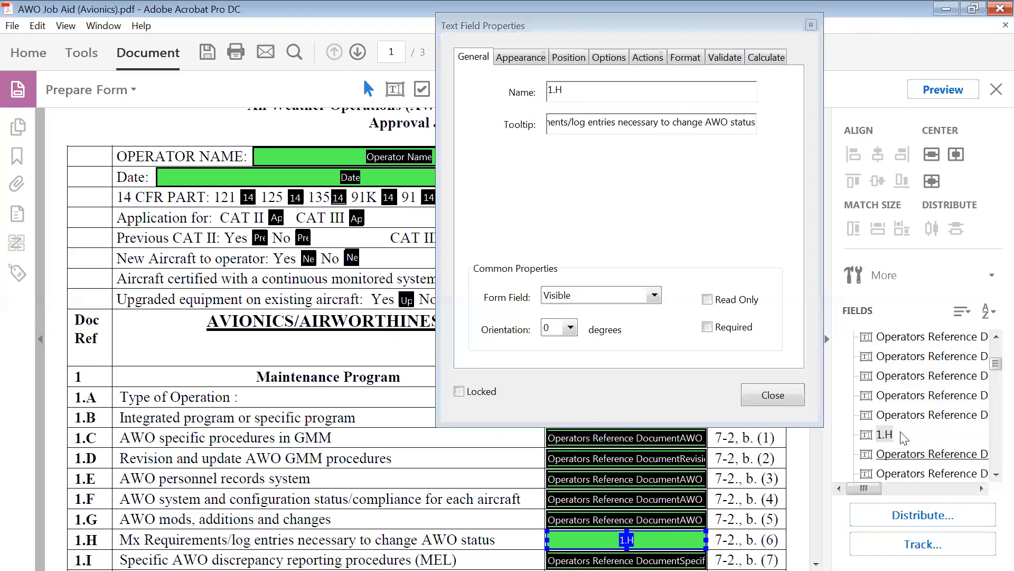
left_click(781, 395)
- Look over page 1's fields, preview the form, exit form editing and hide the tools pane
scroll(810, 385, "down", 5)
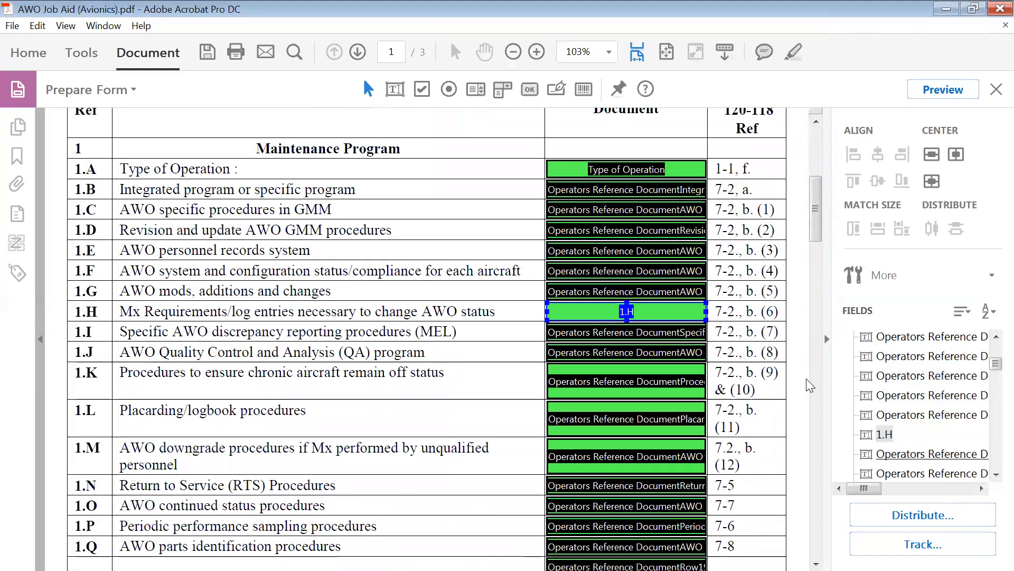
scroll(775, 341, "down", 10)
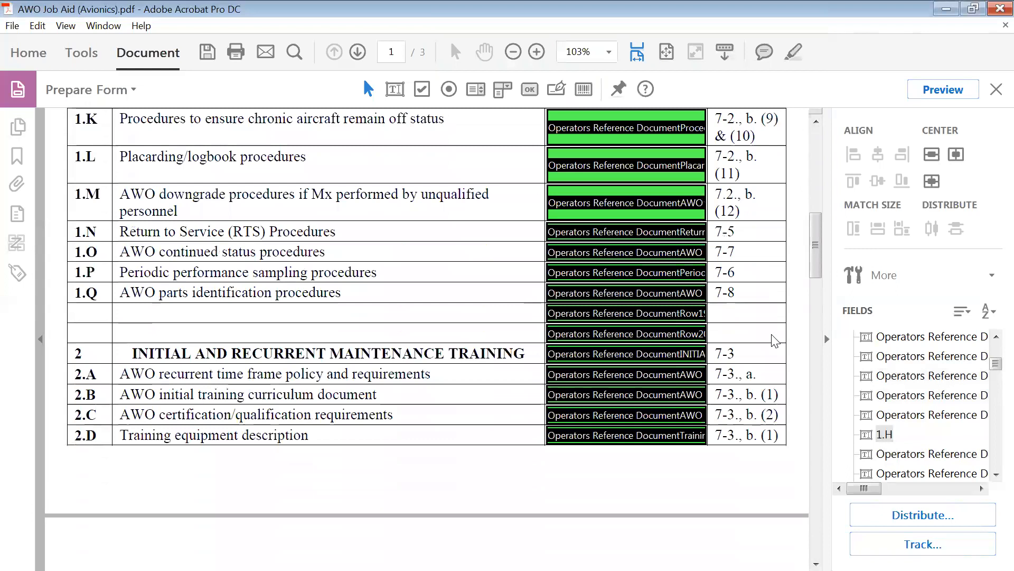
scroll(774, 340, "up", 20)
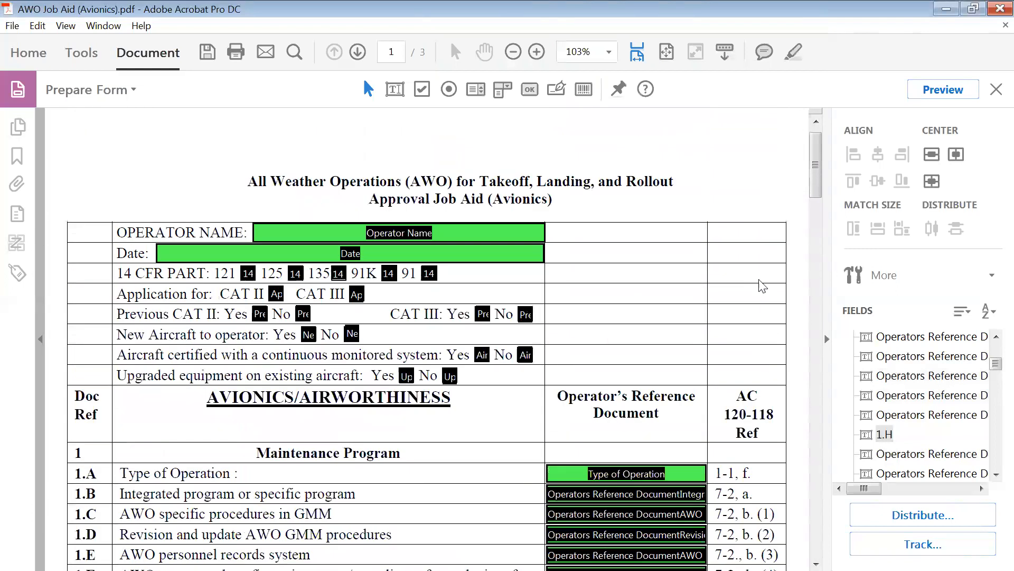
left_click(944, 90)
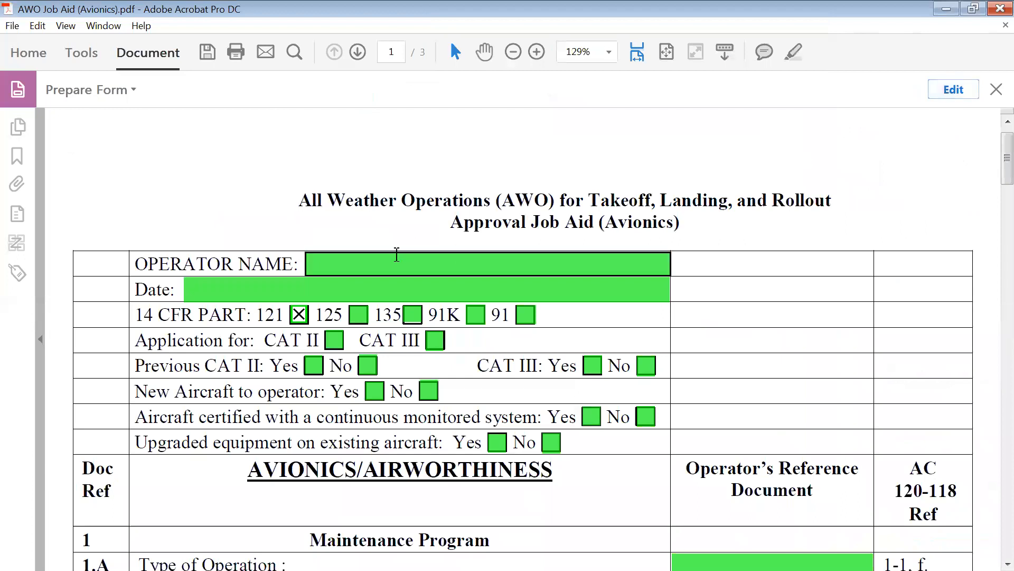
left_click(991, 89)
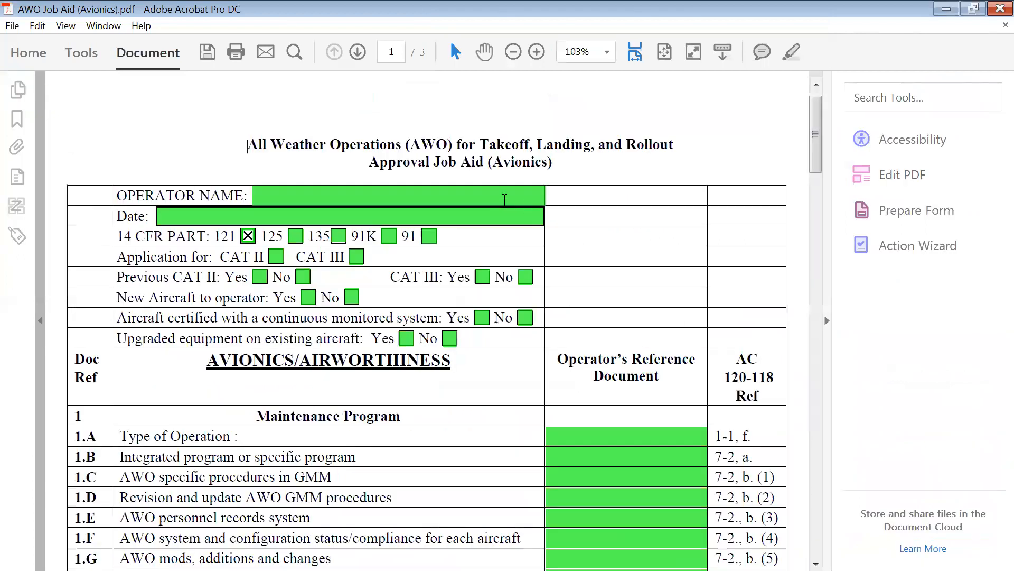
left_click(827, 320)
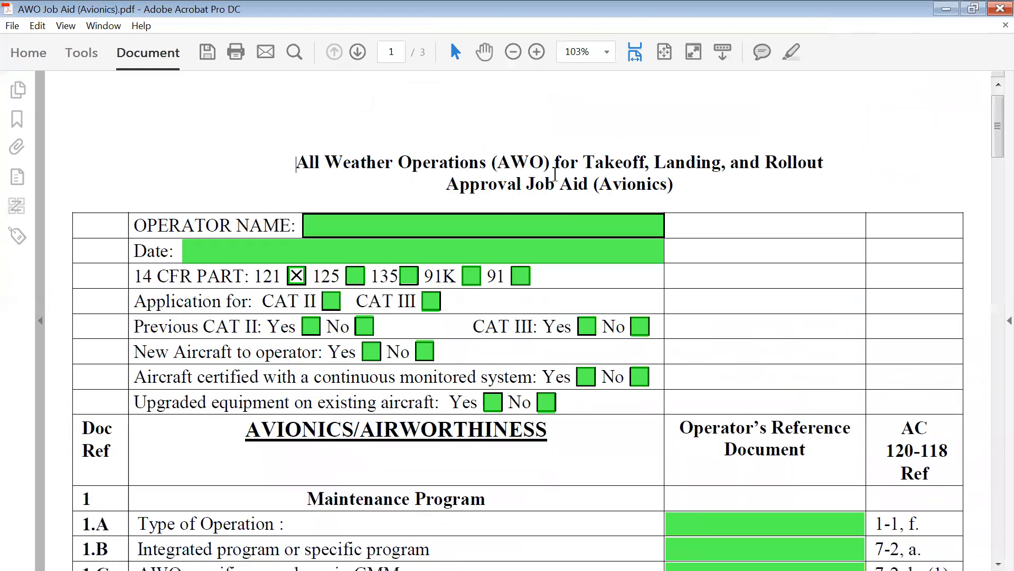
- Test the tab order of the form starting from the Operator Name field
left_click(334, 223)
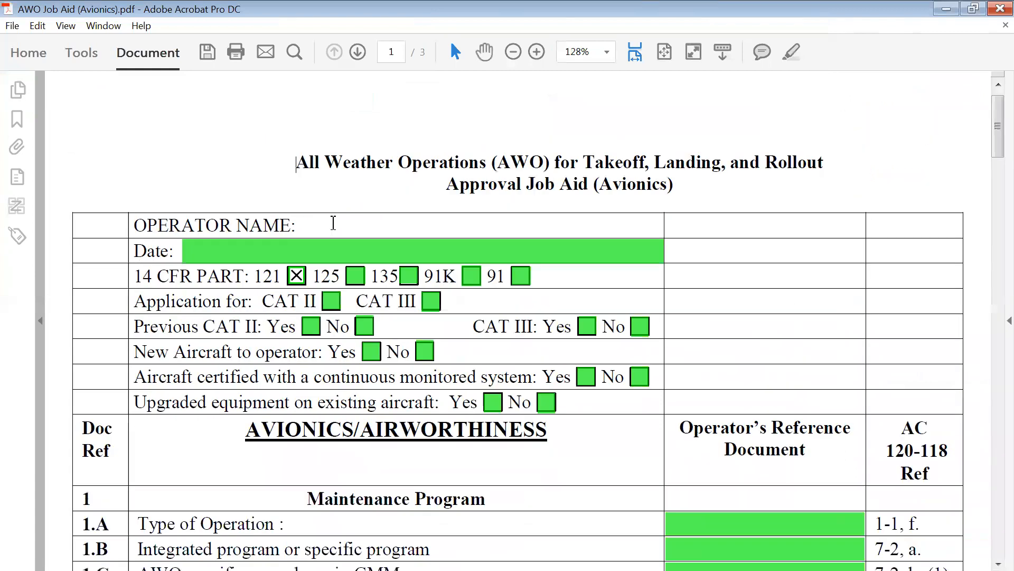
key("Tab")
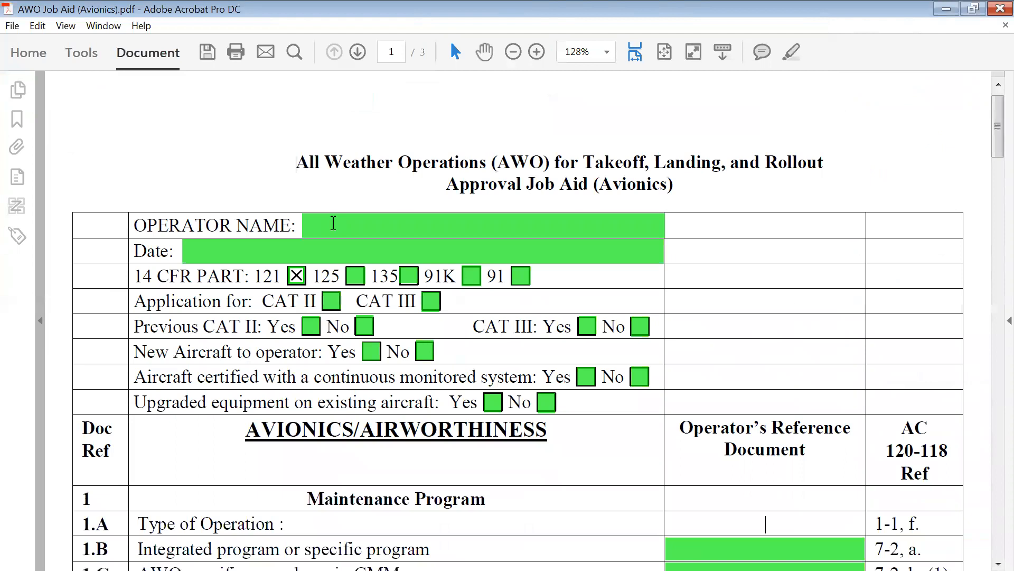
key("Tab")
left_click(476, 225)
key("Tab")
left_click(472, 225)
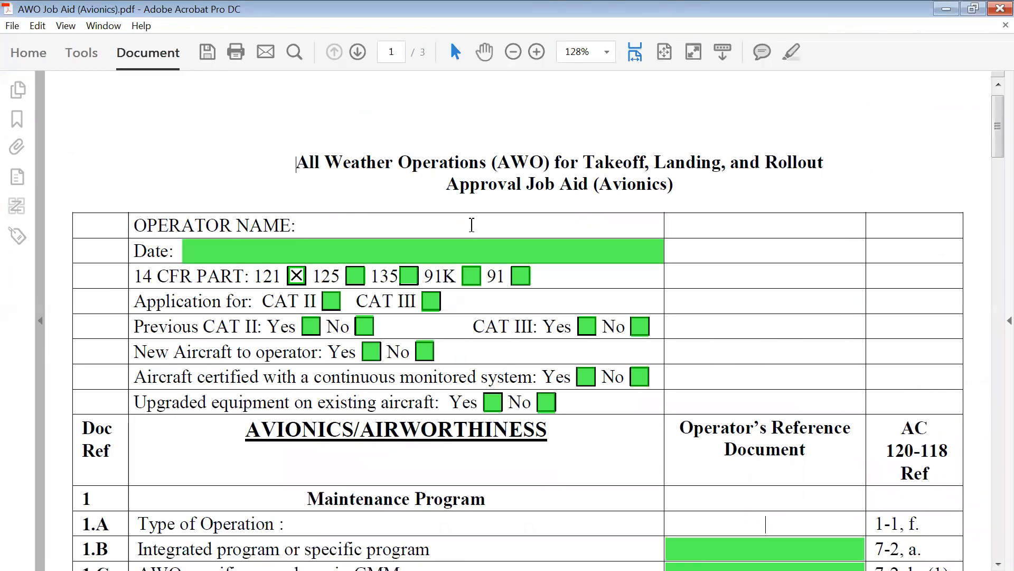
key("Tab")
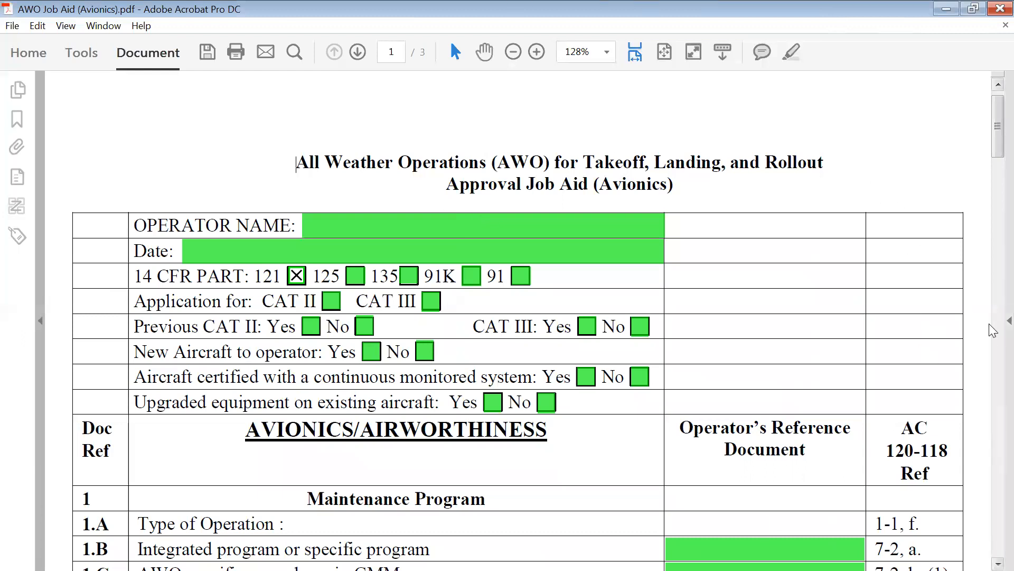
- Reopen the form for field editing, move the Operator Name field above Date in page 1's tab order, and exit form editing
left_click(1009, 320)
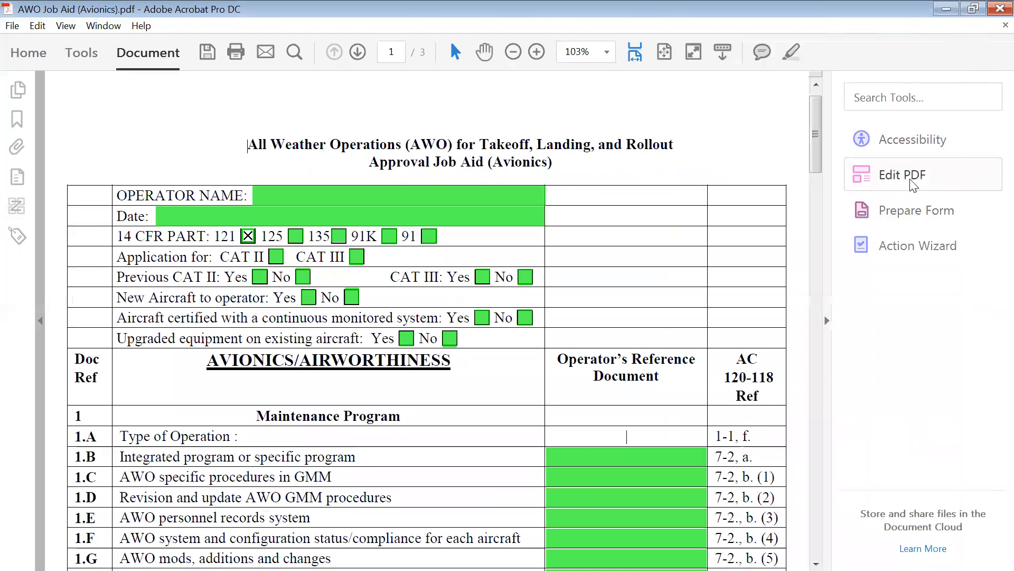
left_click(914, 211)
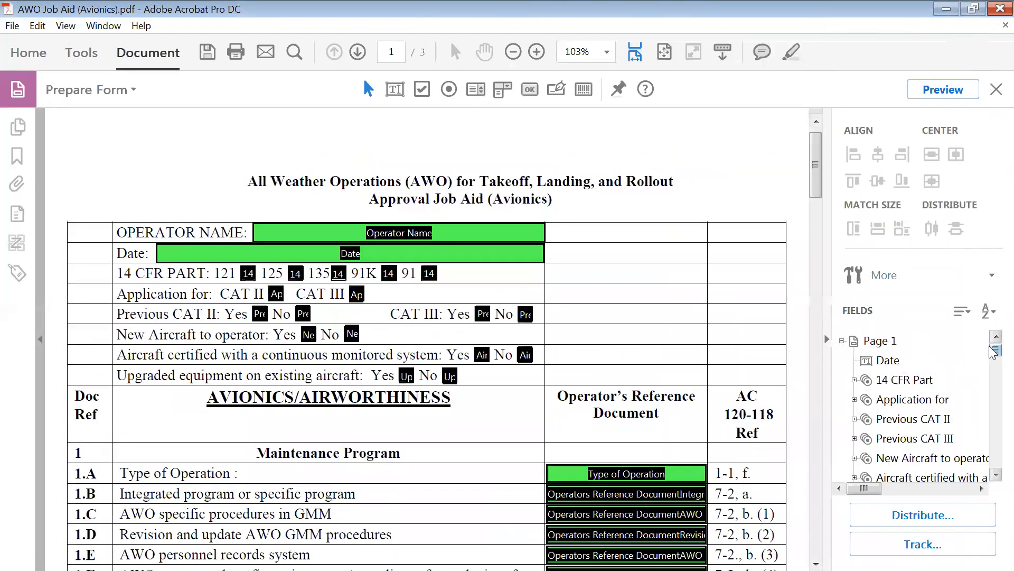
left_click(890, 361)
scroll(913, 364, "down", 1)
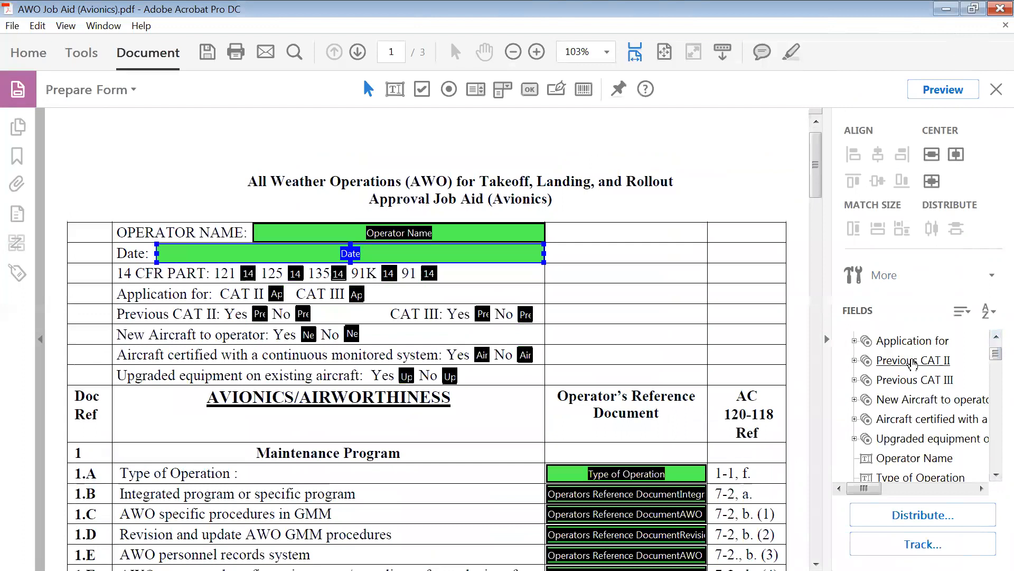
scroll(913, 363, "down", 1)
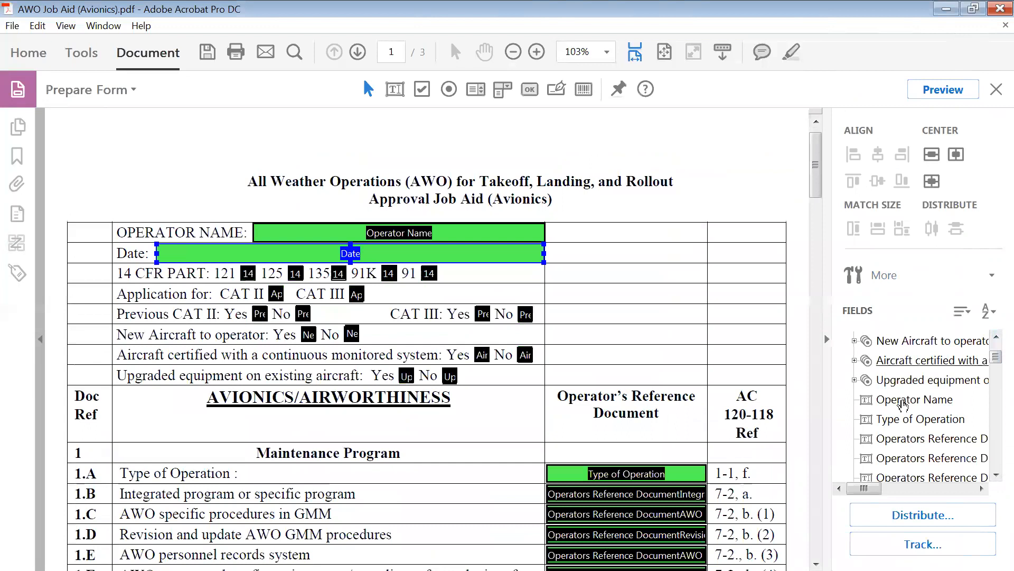
left_click(901, 400)
left_click_drag(903, 406, 891, 339)
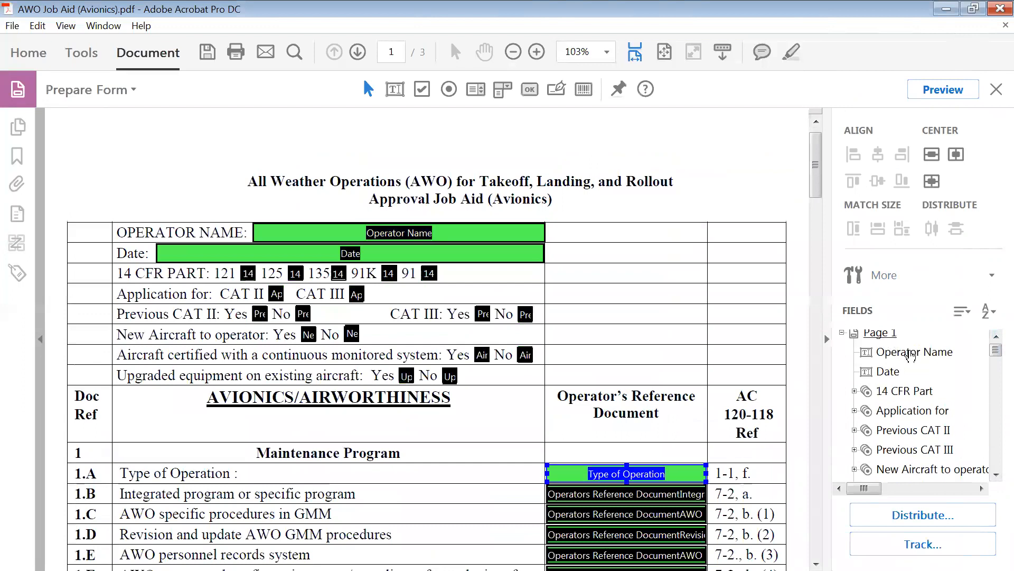
left_click(910, 353)
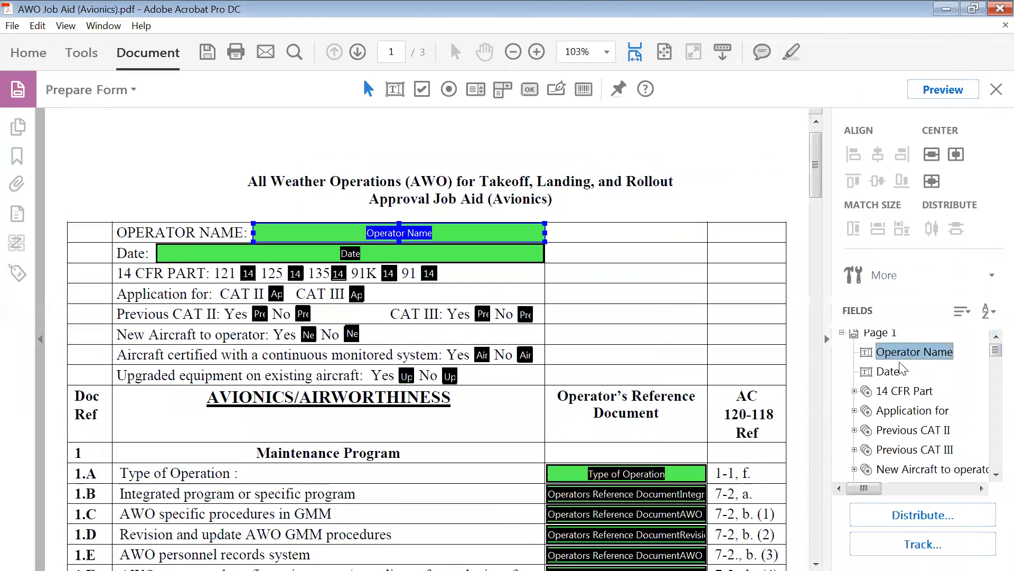
left_click(889, 371)
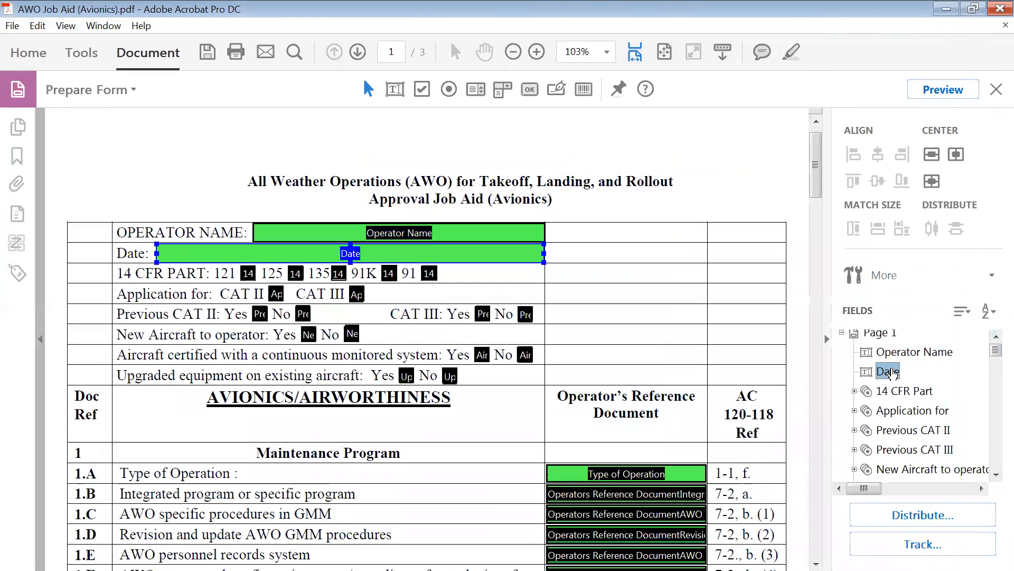
left_click(992, 88)
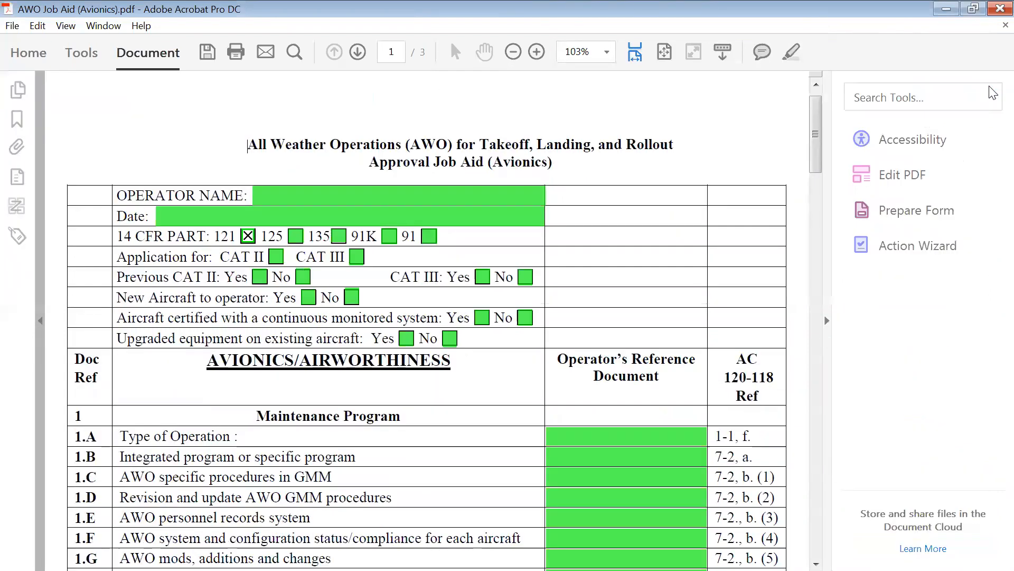
- Test the tab order from Operator Name through every field on all three pages until focus returns to the start of the form
left_click(307, 188)
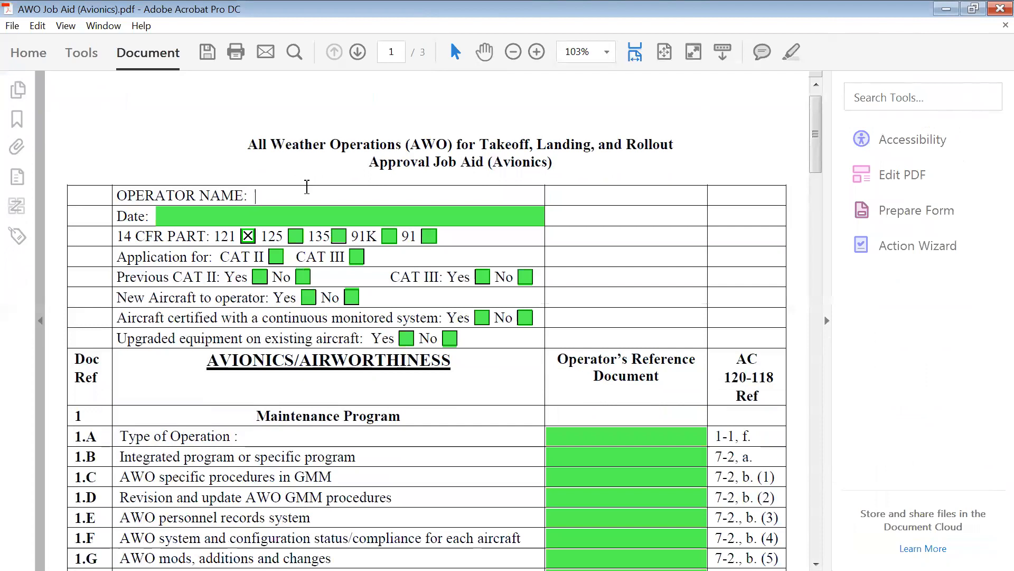
key("Tab")
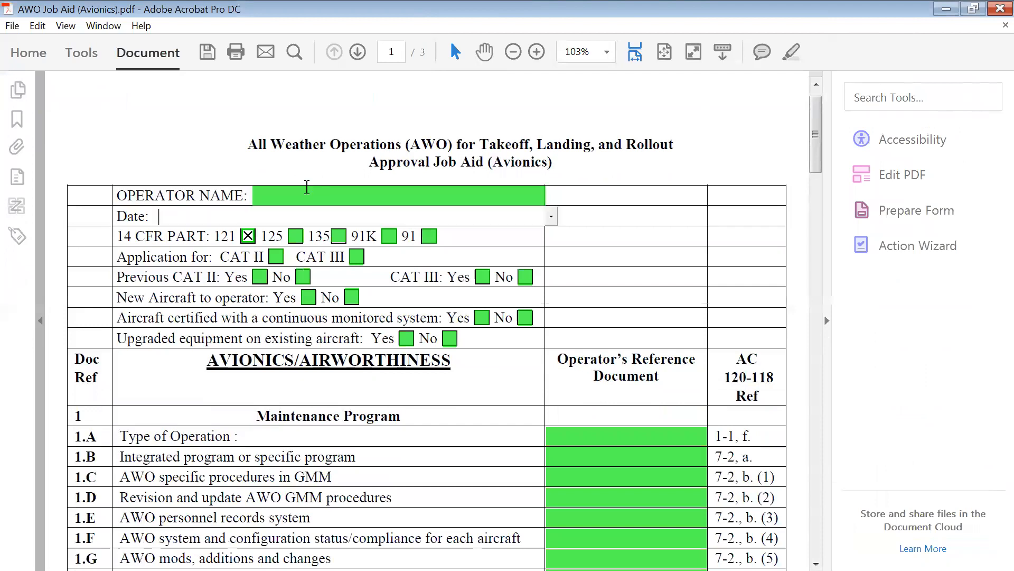
key("Tab")
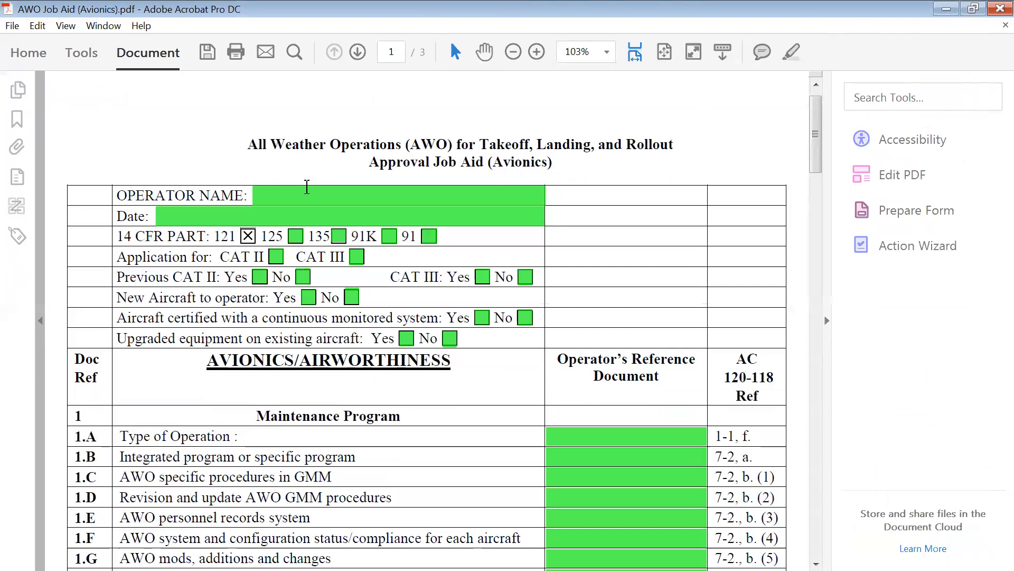
key("Tab")
key("Tab")
key("Tab")
key("Tab")
key("Tab")
key("Tab")
key("Tab")
key("Tab")
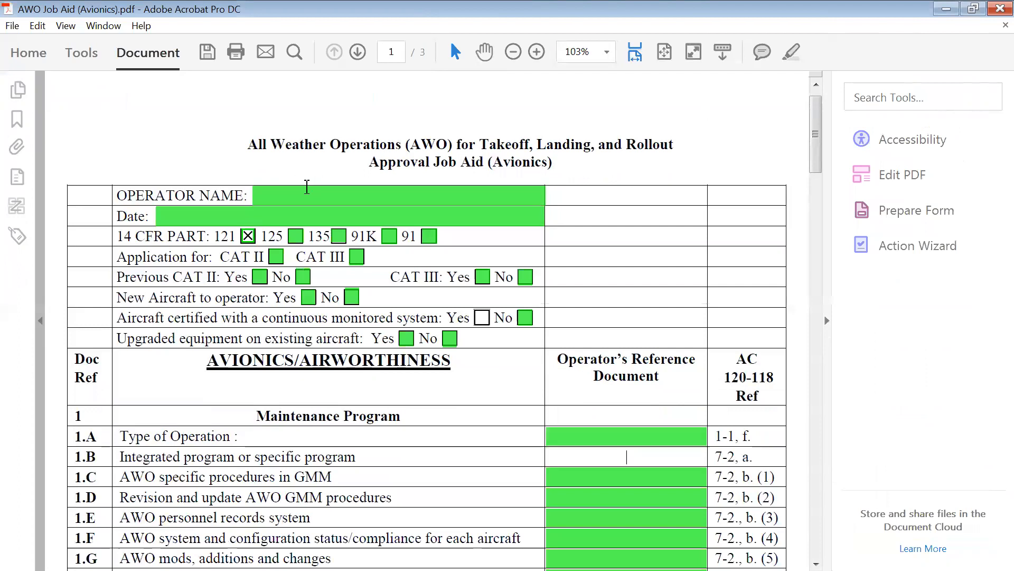
key("Tab")
key("Tab")
key("Tab")
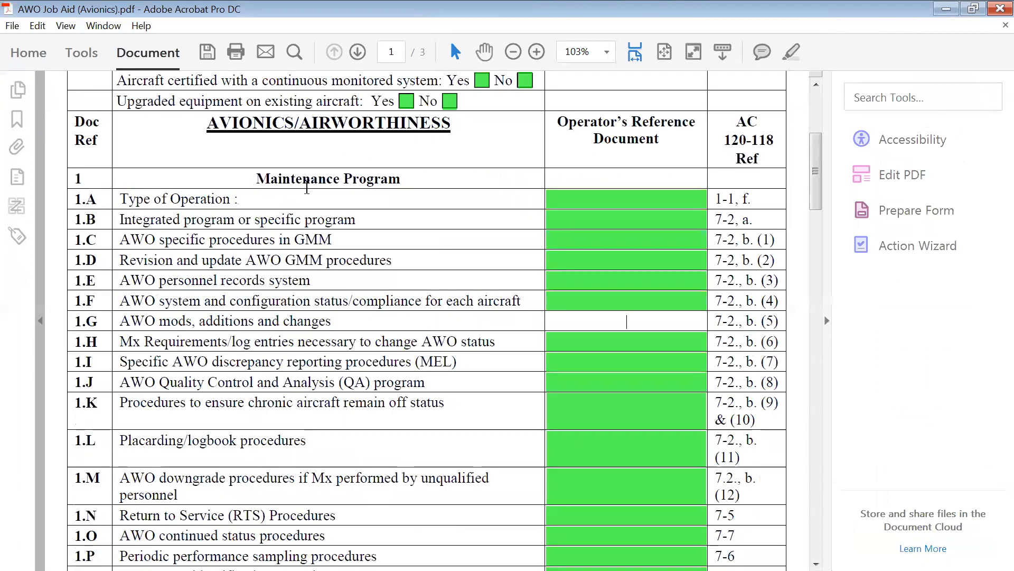
key("Tab")
key("Tab")
key("Tab")
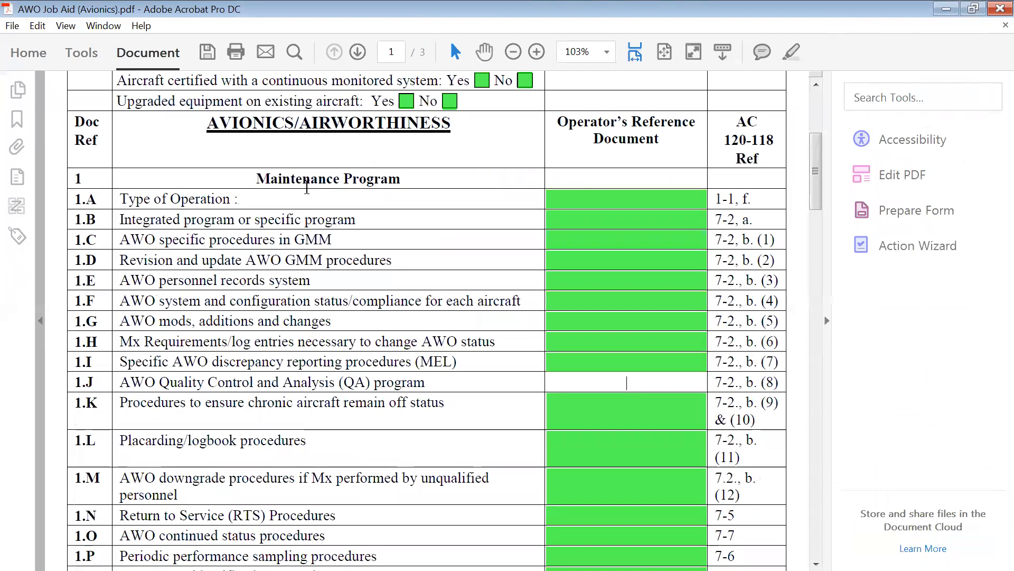
key("Tab")
key("Tab")
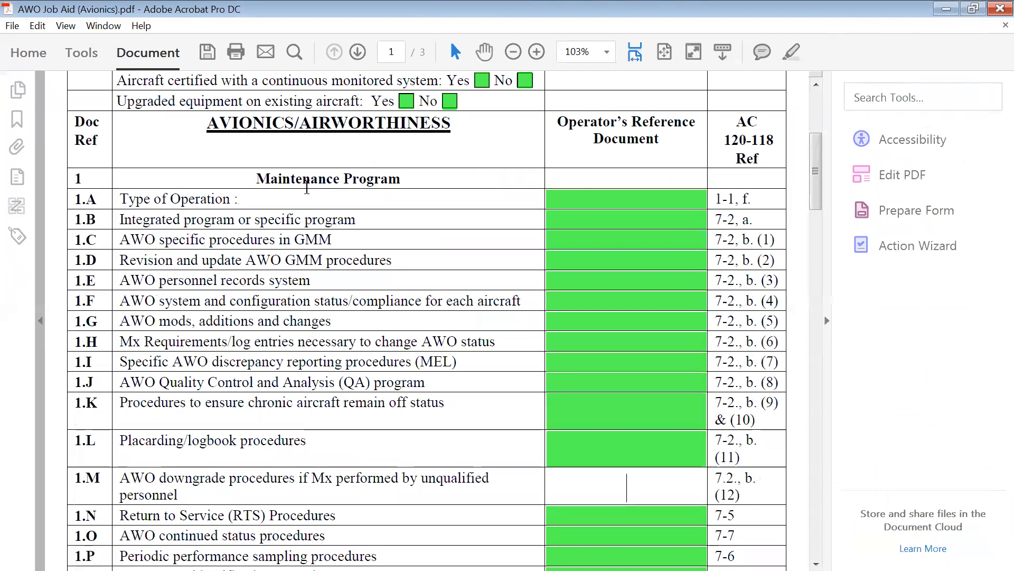
key("Tab")
key("Tab")
key("Tab")
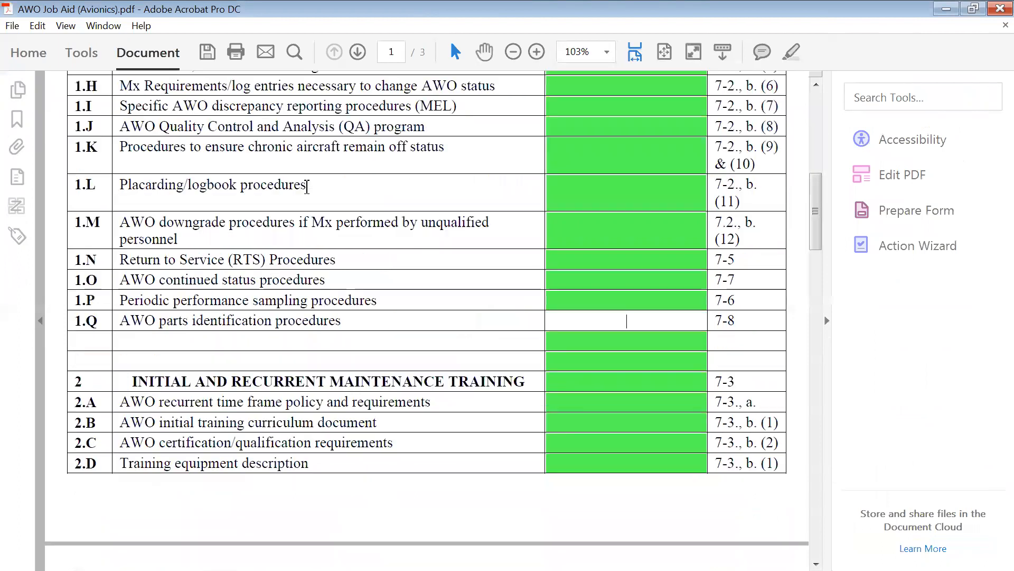
key("Tab")
key("Tab")
key("Tab")
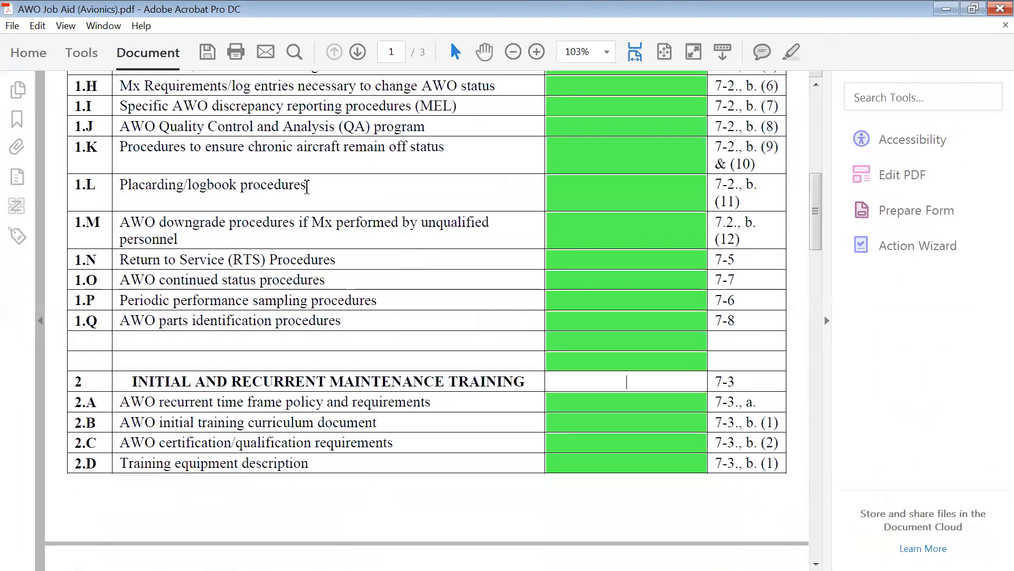
key("Tab")
key("Tab")
key("Tab")
key("Tab")
key("Tab")
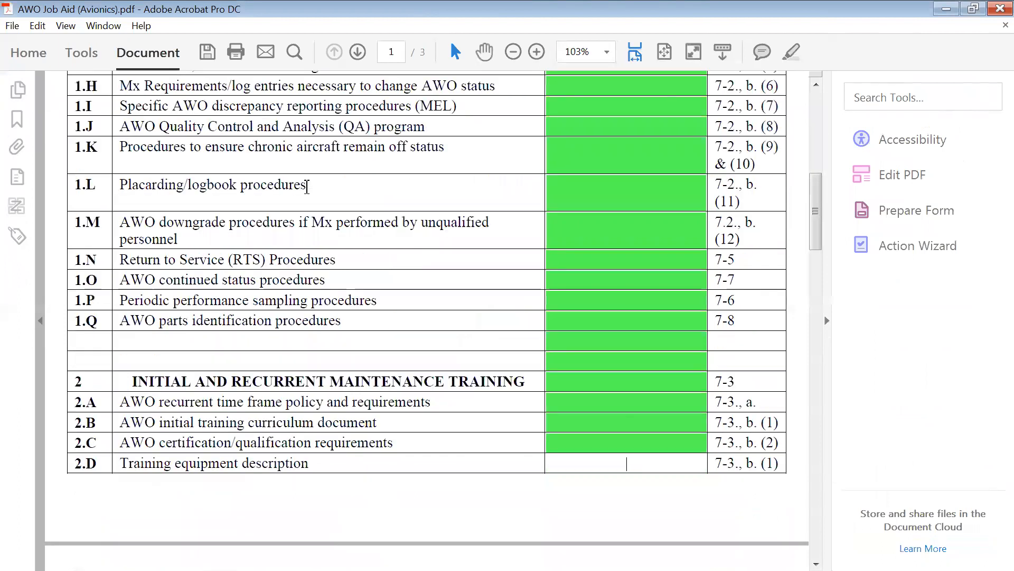
key("Tab")
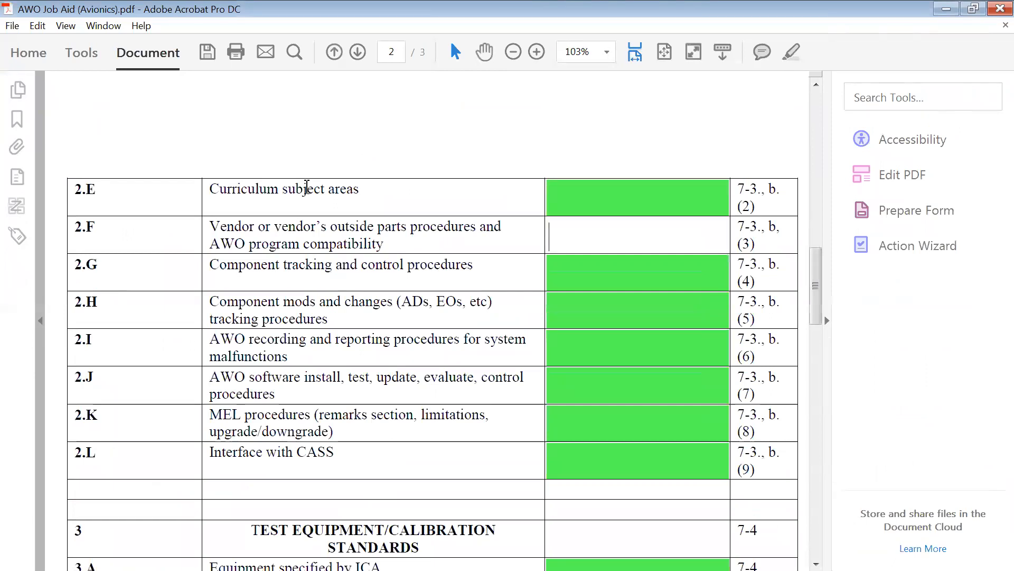
key("Tab")
key("Tab")
key("Tab")
key("Tab")
key("Tab")
key("Tab")
key("Tab")
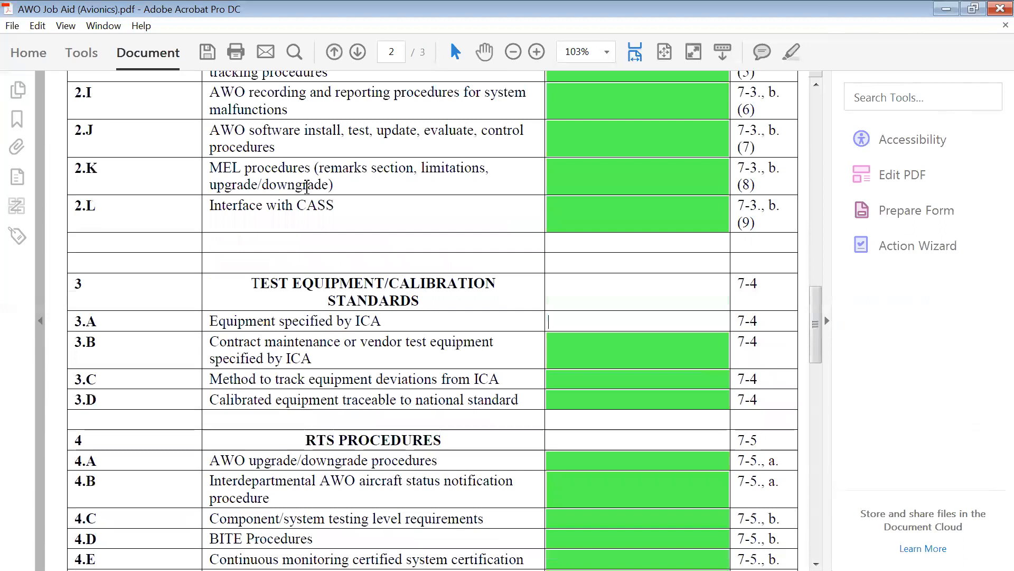
key("Tab")
key("Tab")
key("Tab")
key("Tab")
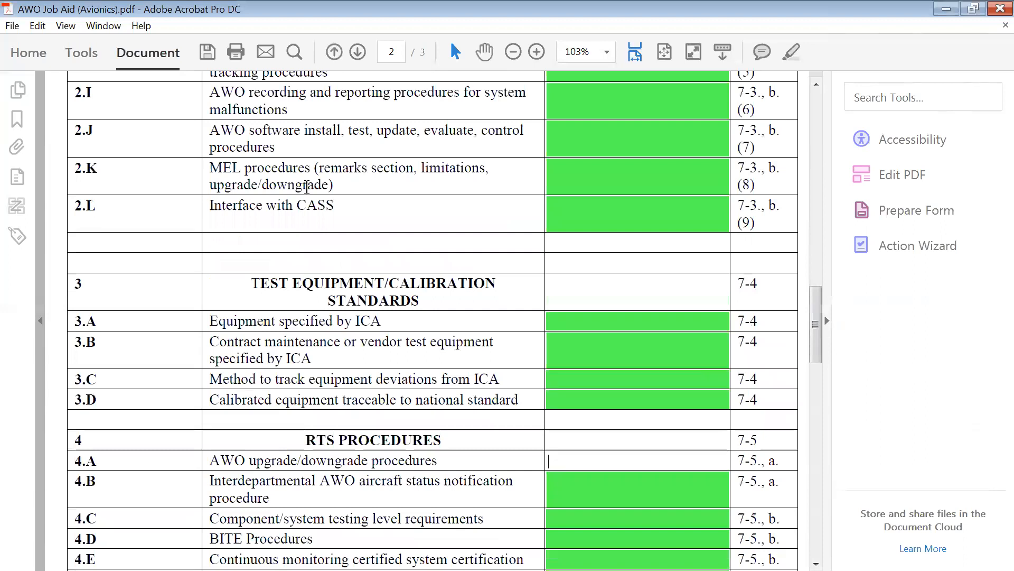
key("Tab")
key("Tab")
key("Tab")
key("Tab")
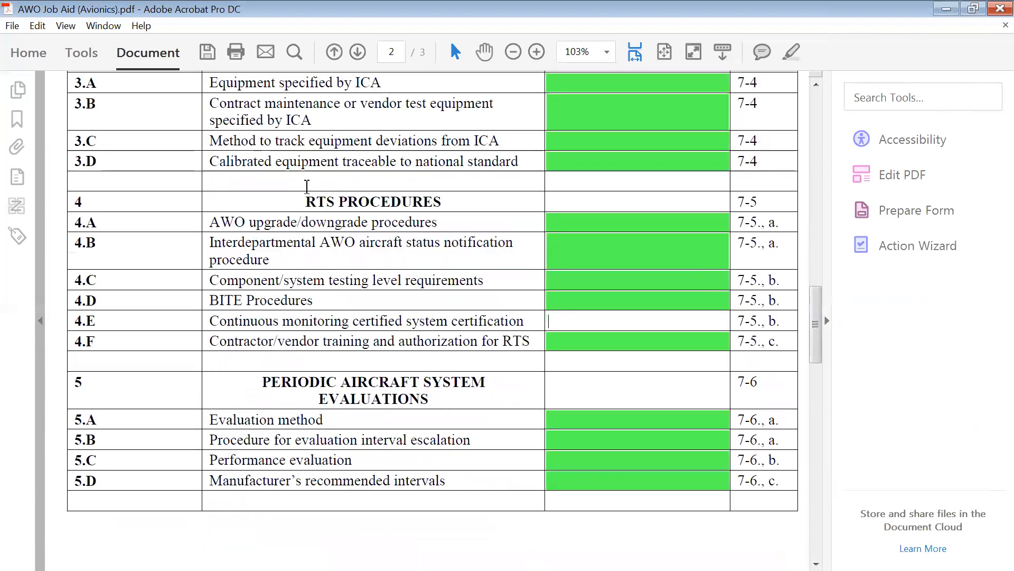
key("Tab")
key("Tab")
key("Tab")
key("Tab")
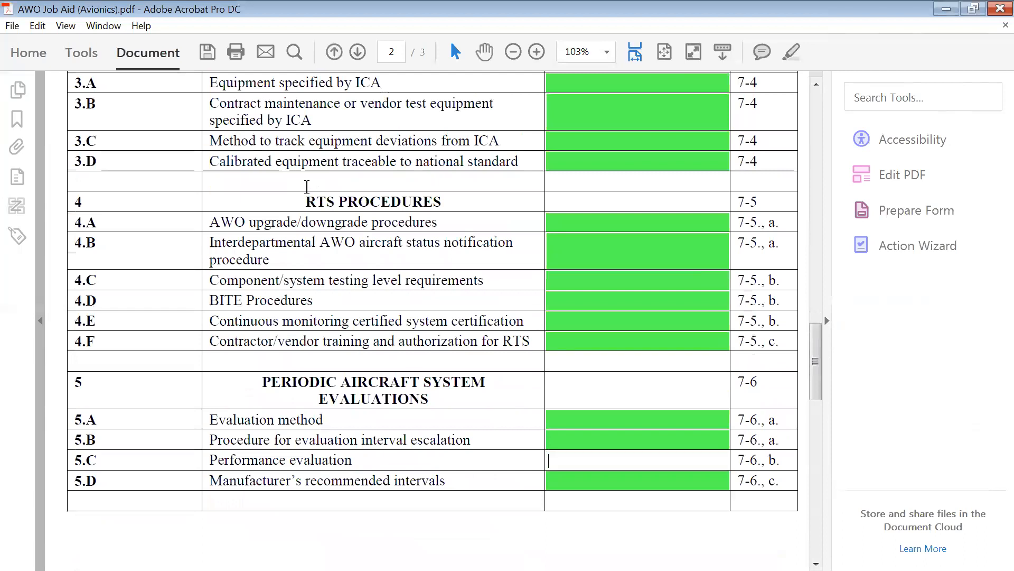
key("Tab")
key("Tab")
key("Tab")
key("Tab")
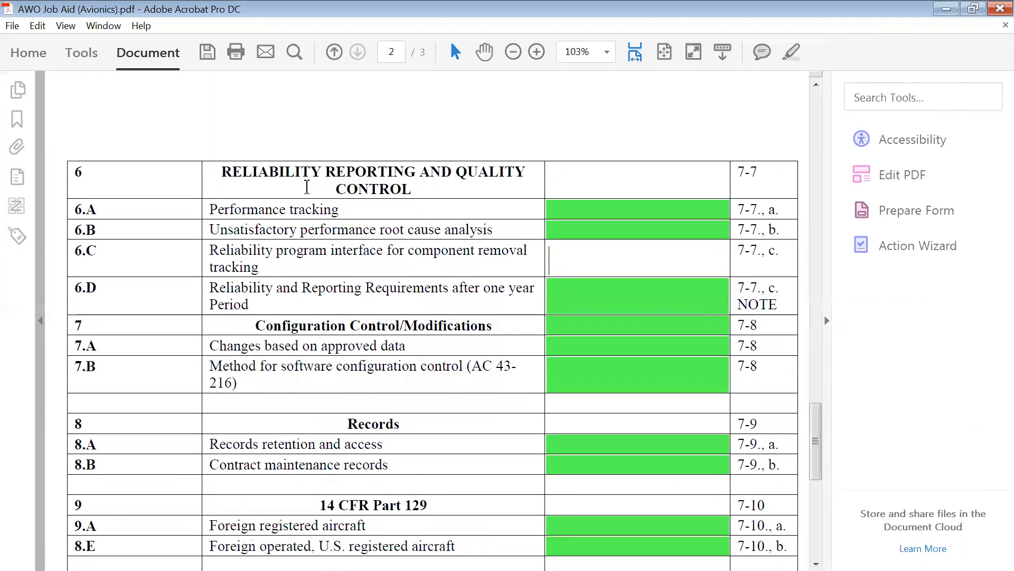
key("Tab")
key("Tab")
key("Tab")
key("Tab")
key("Tab")
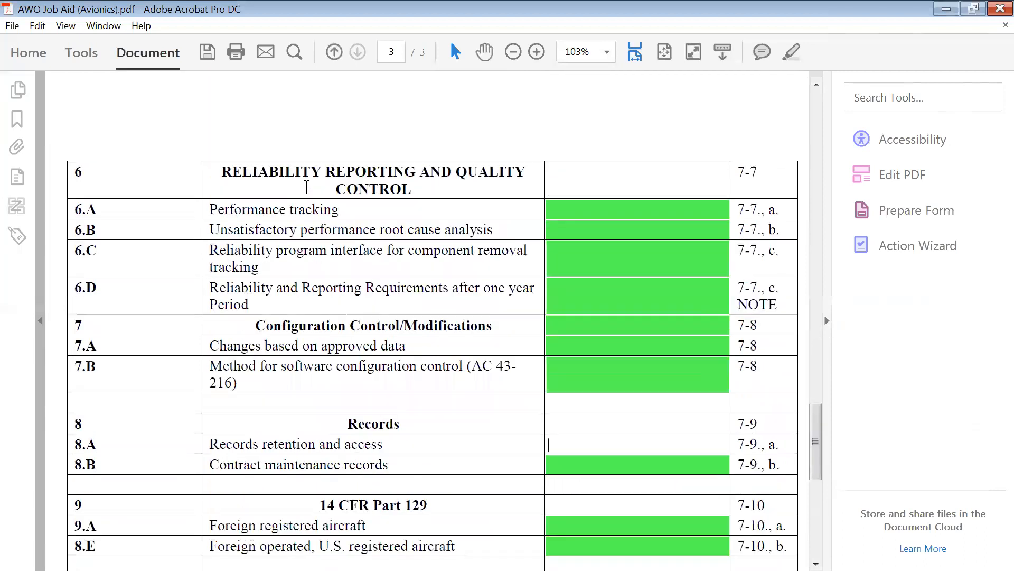
key("Tab")
key("Tab")
key("Tab")
key("Tab")
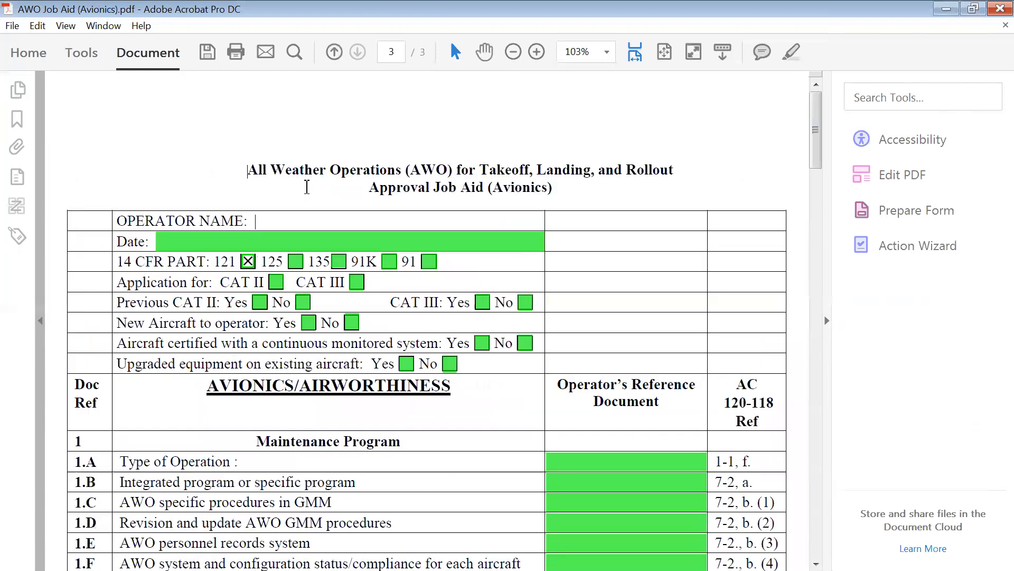